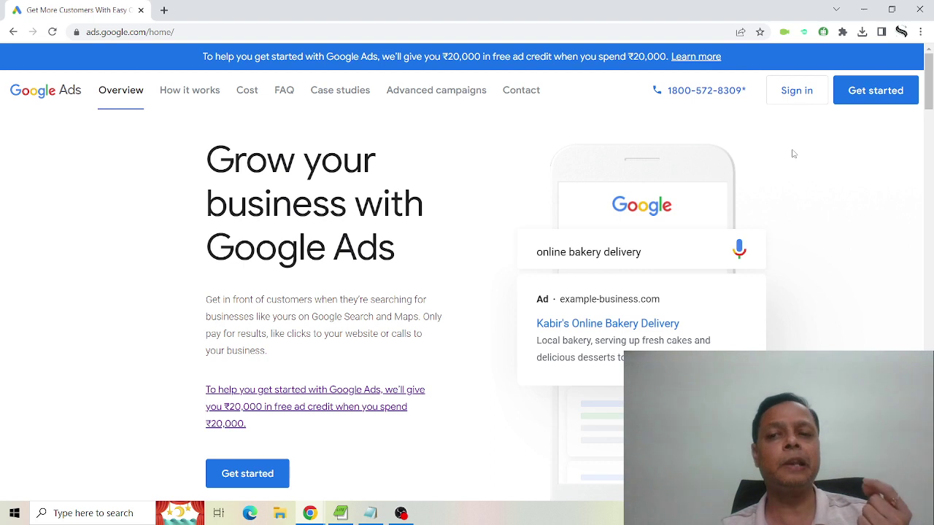
Sign in to Google Ads from the ads.google.com home page.
{"action": "left_click", "coordinate": [798, 99]}
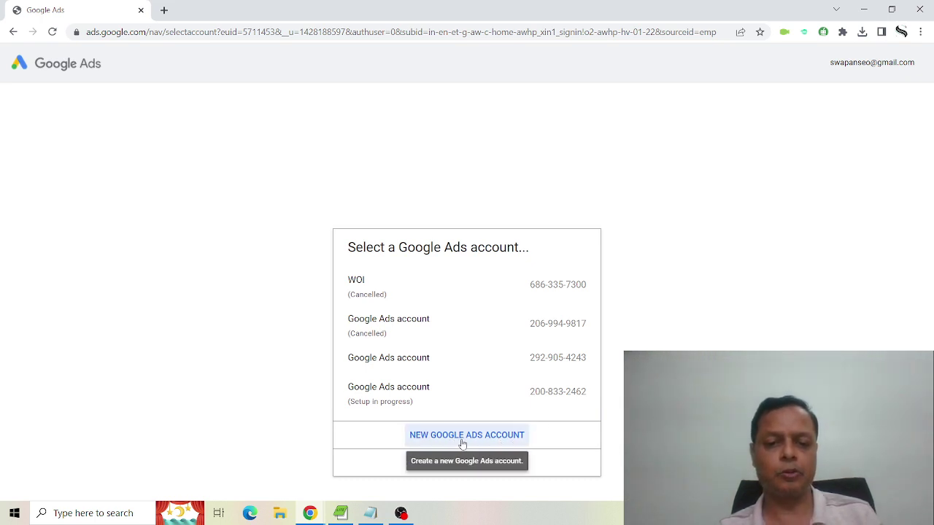
Open the third Google Ads account and start a new campaign.
{"action": "left_click", "coordinate": [414, 364]}
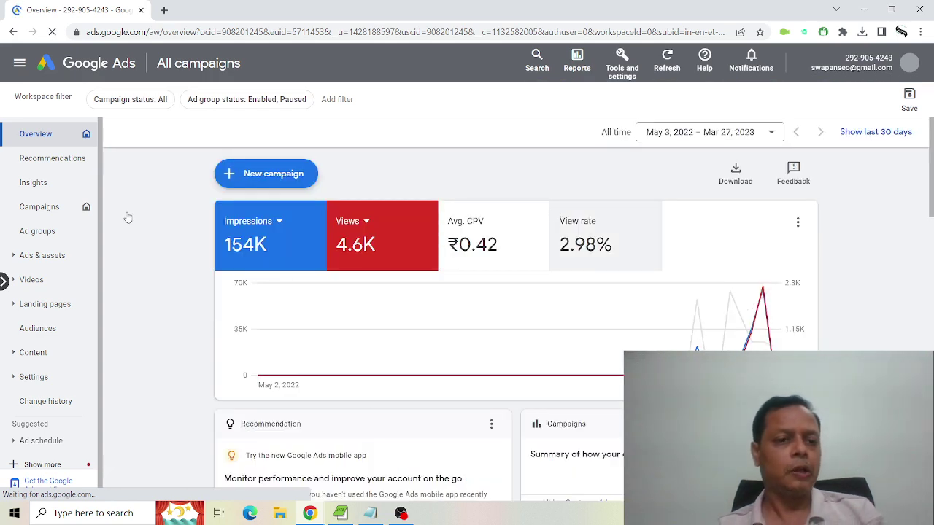
{"action": "left_click", "coordinate": [228, 175]}
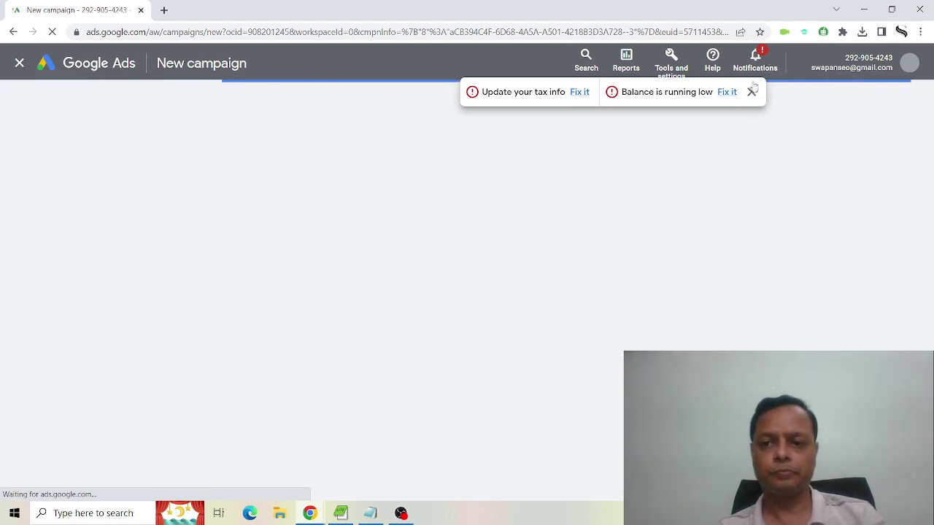
Dismiss the warnings, pick an objective and the Video type, and continue as a Custom video campaign.
{"action": "left_click", "coordinate": [751, 94]}
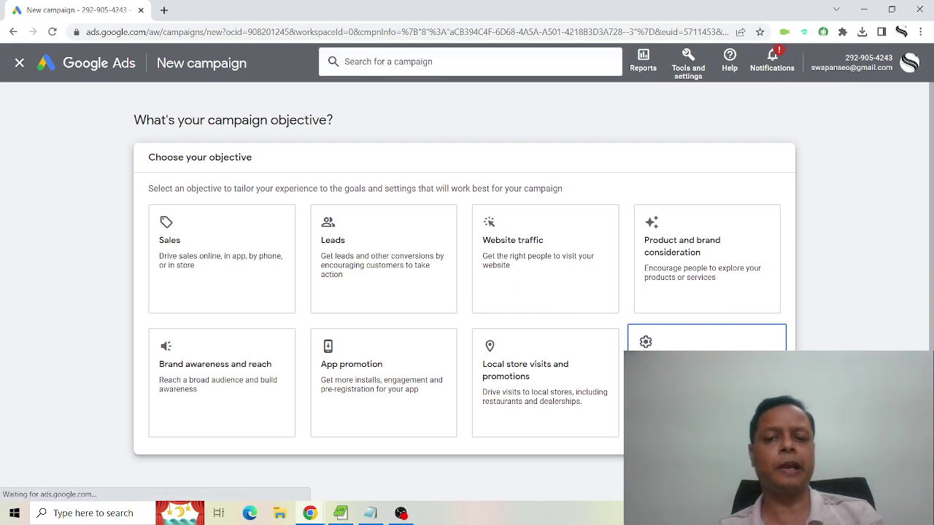
{"action": "left_click", "coordinate": [706, 381]}
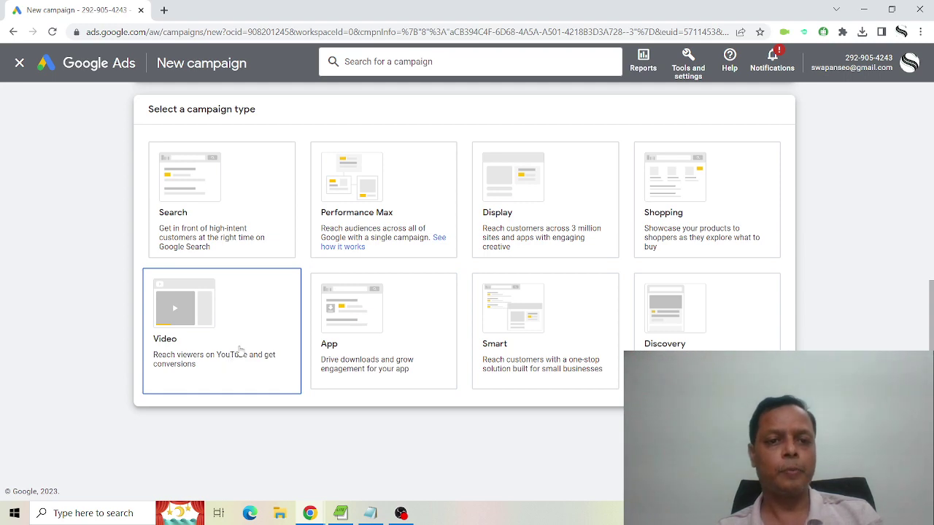
{"action": "left_click", "coordinate": [240, 350]}
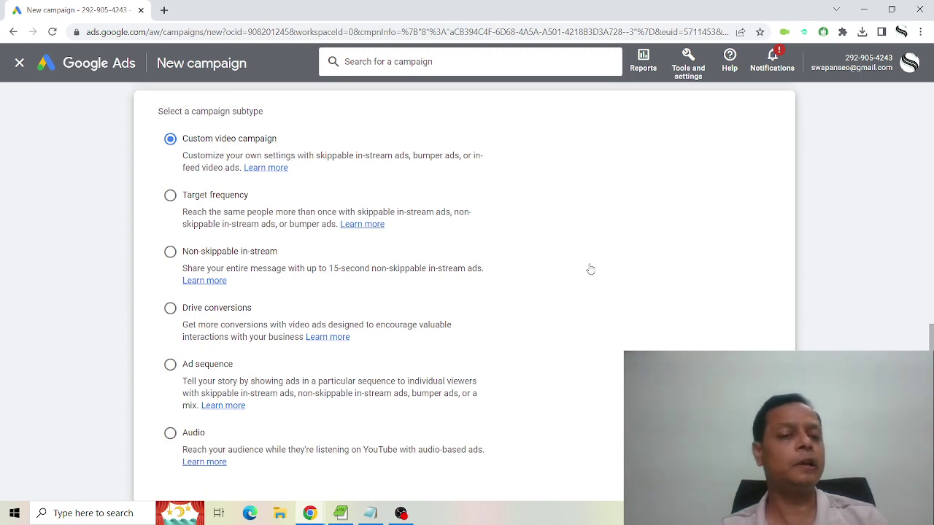
{"action": "scroll", "coordinate": [590, 269], "scroll_direction": "down", "scroll_amount": 2}
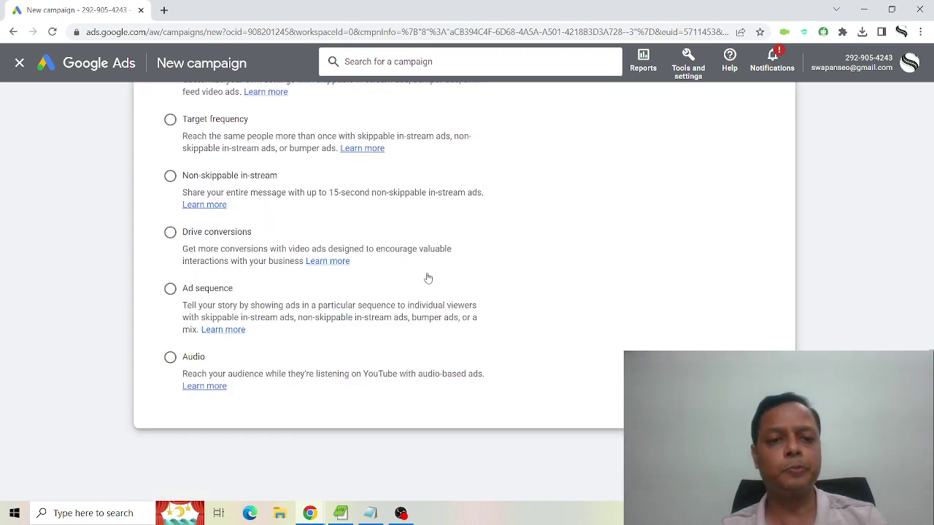
{"action": "scroll", "coordinate": [621, 309], "scroll_direction": "down", "scroll_amount": 1}
{"action": "left_click", "coordinate": [744, 387]}
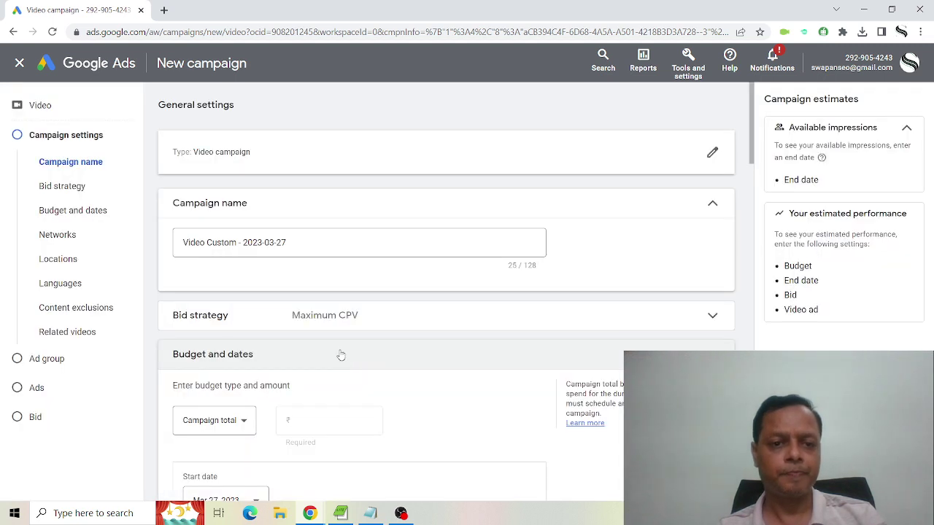
Replace the default 'Video Custom - 2023-03-27' campaign name with 'SEO - 27 March'.
{"action": "left_click", "coordinate": [325, 243]}
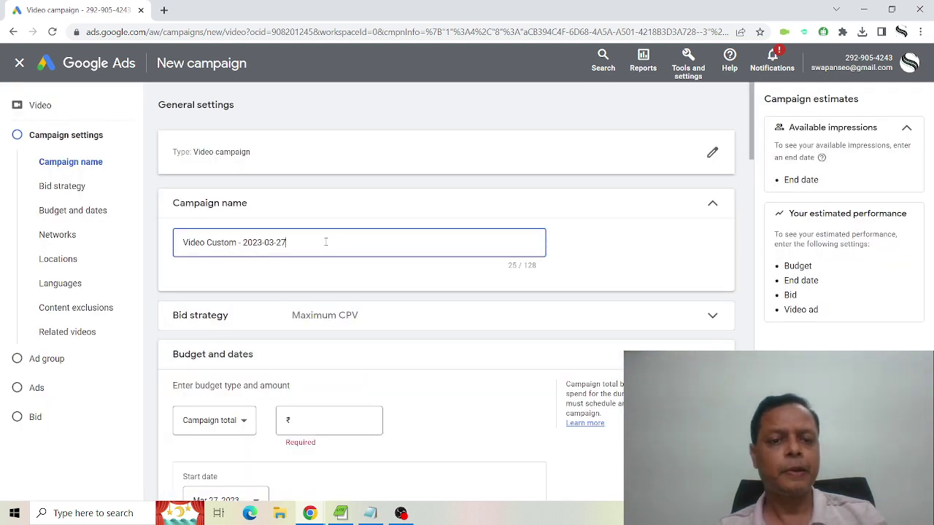
{"action": "left_click_drag", "start_coordinate": [323, 243], "coordinate": [94, 246]}
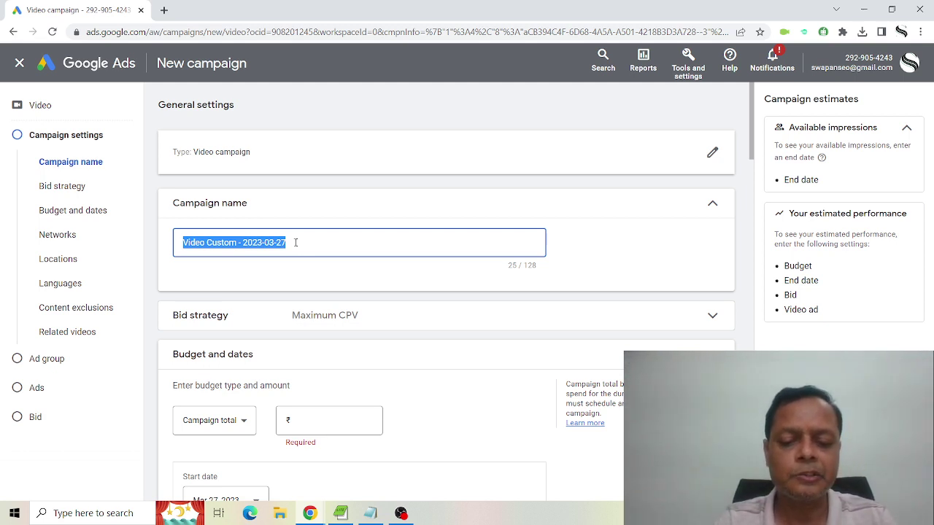
{"action": "type", "text": "SEO"}
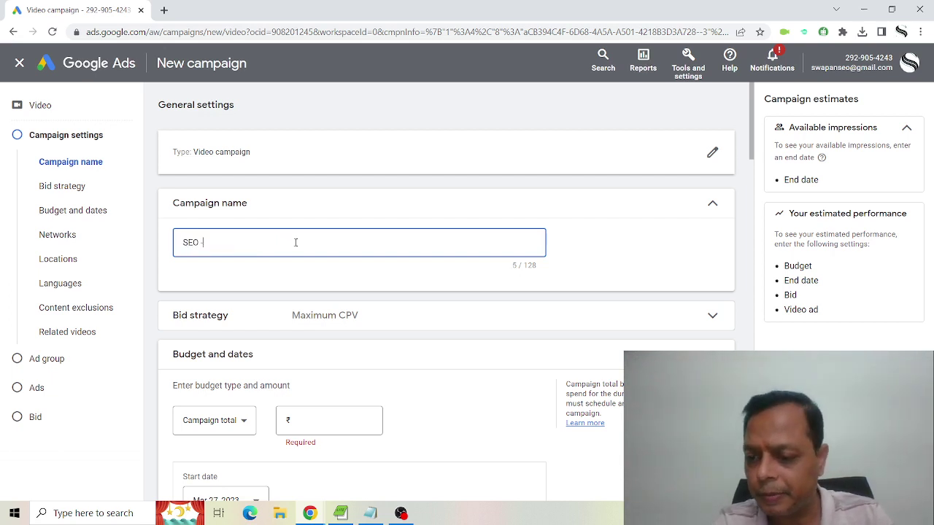
{"action": "type", "text": " - 27 "}
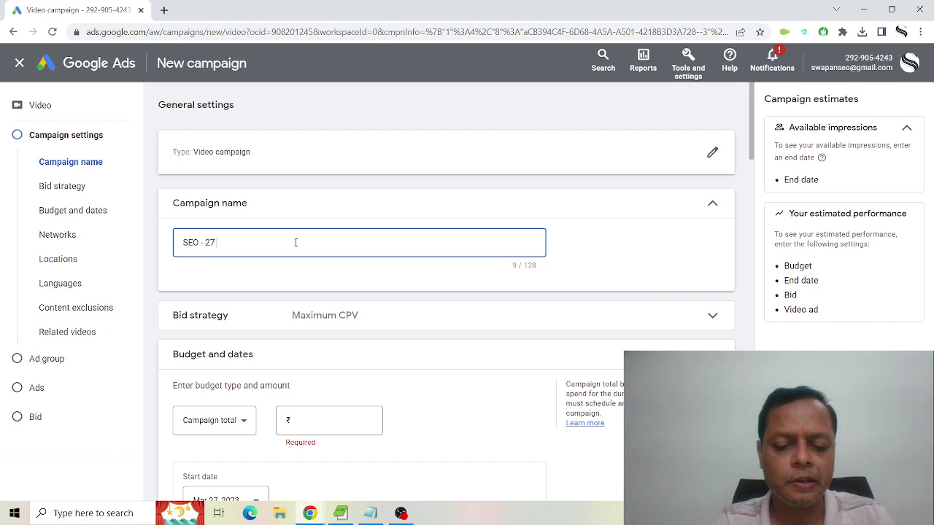
{"action": "type", "text": "March"}
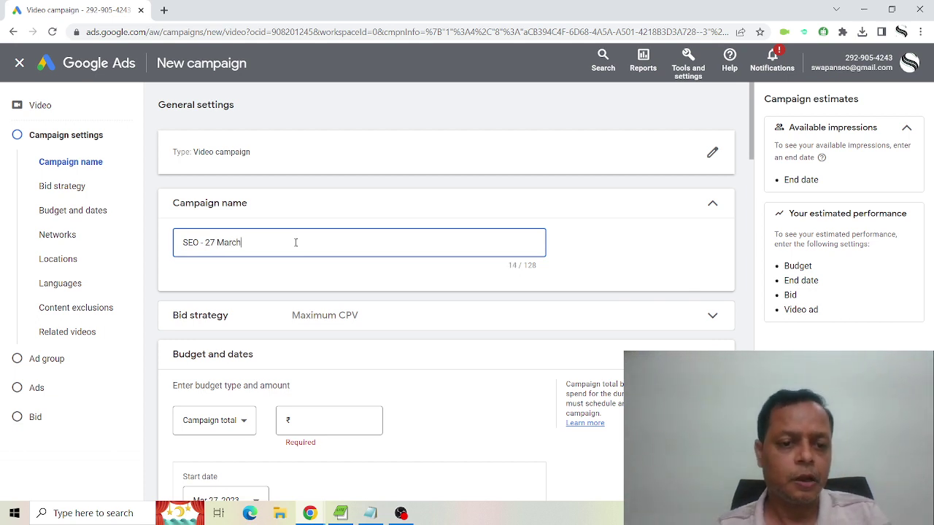
{"action": "scroll", "coordinate": [299, 245], "scroll_direction": "down", "scroll_amount": 1}
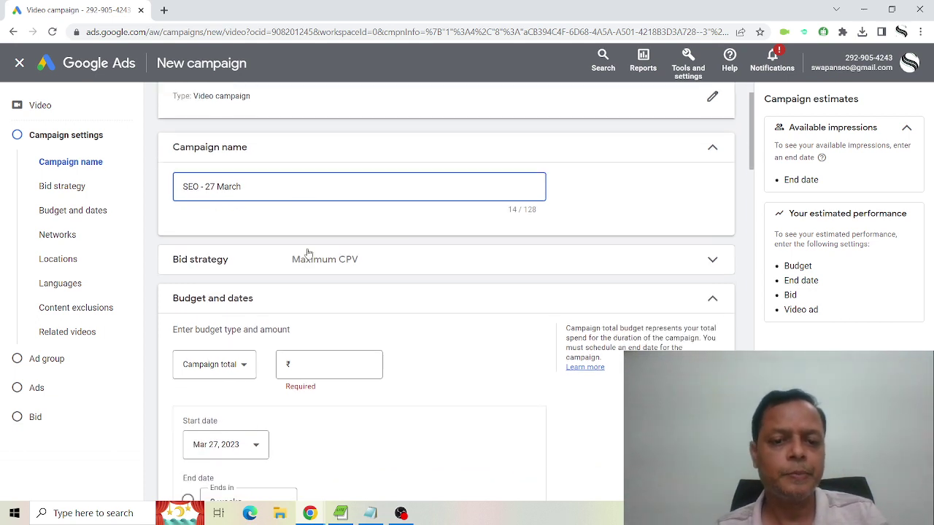
Keep Maximum CPV as the campaign's bid strategy.
{"action": "left_click", "coordinate": [373, 263]}
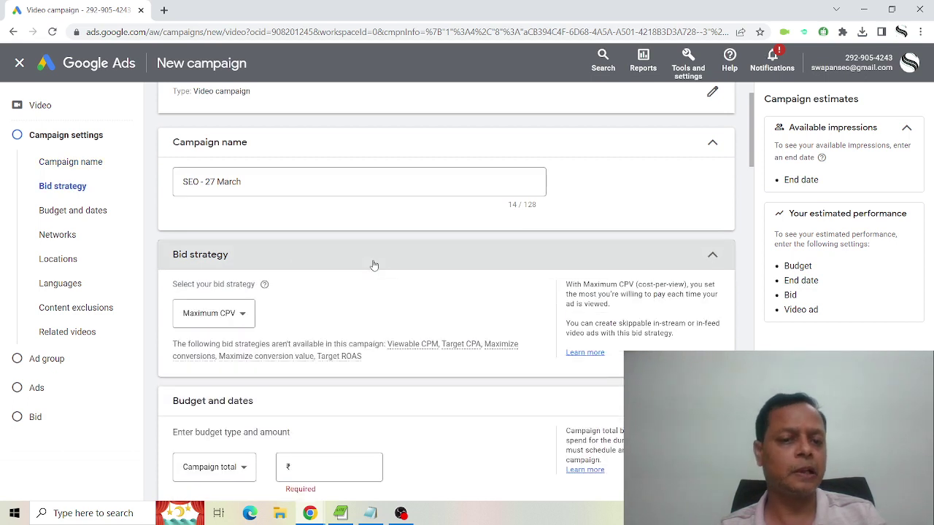
{"action": "scroll", "coordinate": [393, 305], "scroll_direction": "down", "scroll_amount": 2}
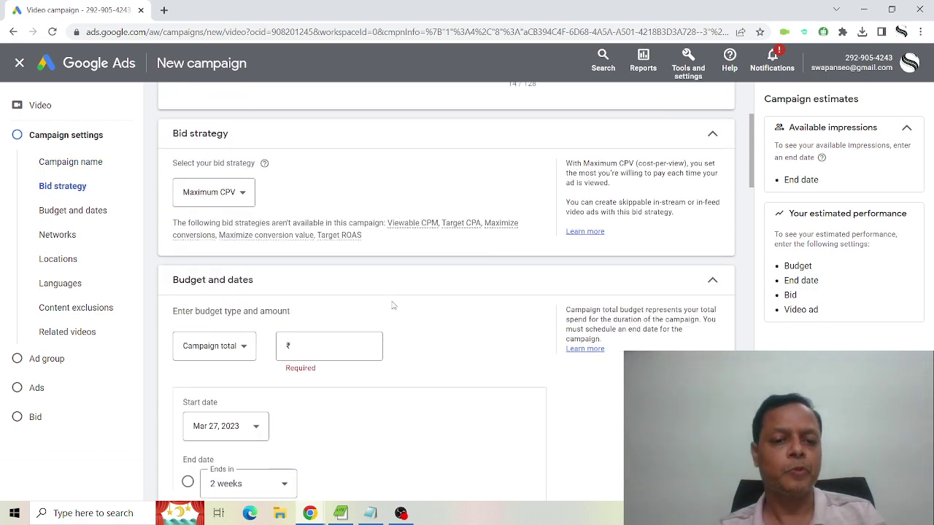
{"action": "left_click", "coordinate": [248, 194]}
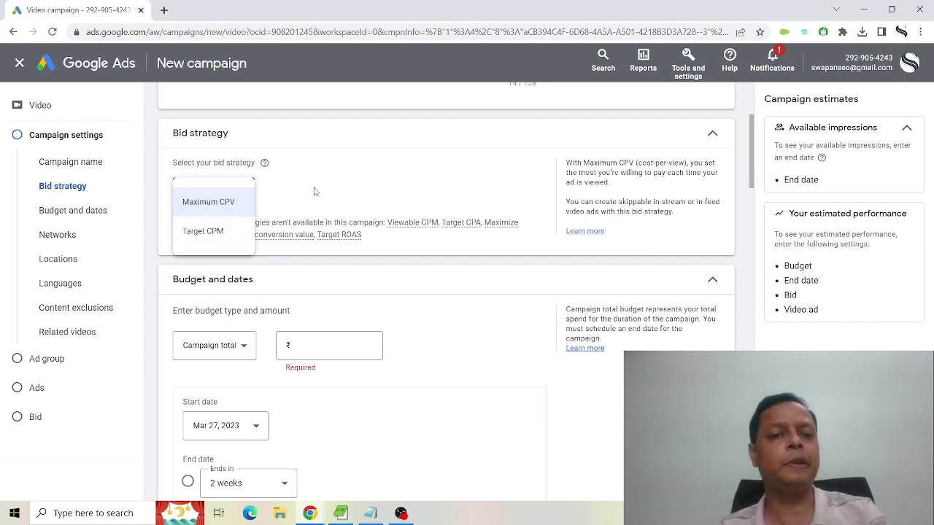
{"action": "left_click", "coordinate": [314, 191]}
{"action": "scroll", "coordinate": [376, 239], "scroll_direction": "down", "scroll_amount": 1}
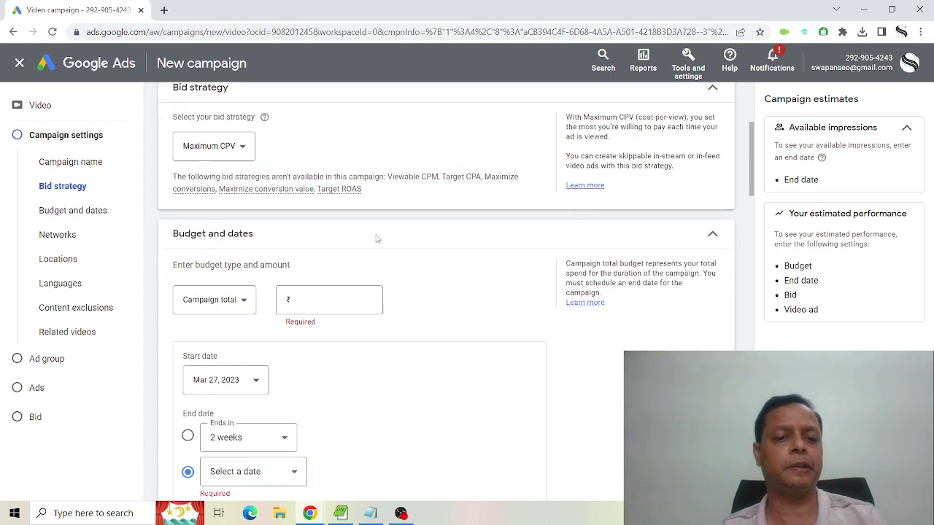
Set a ₹1,000 campaign total budget with an end date of Apr 5, 2023.
{"action": "left_click", "coordinate": [247, 293]}
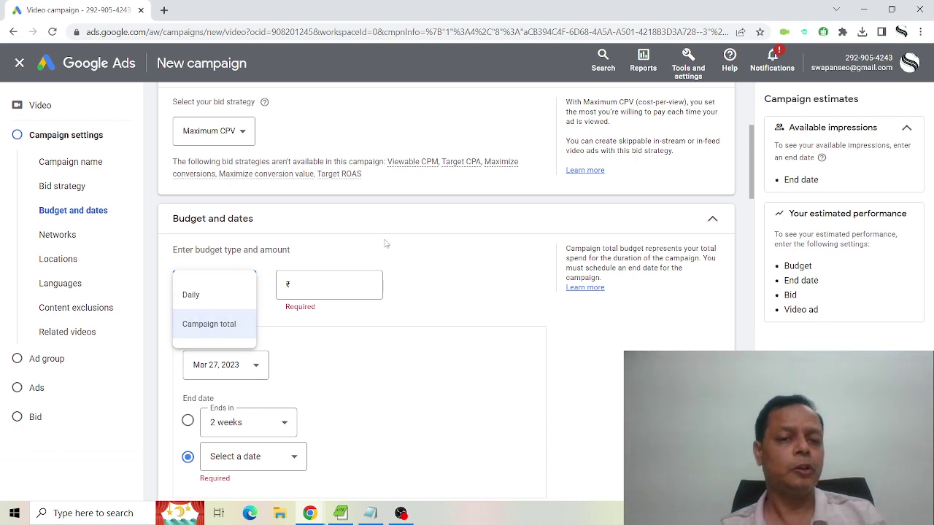
{"action": "left_click", "coordinate": [321, 286]}
{"action": "left_click", "coordinate": [320, 286]}
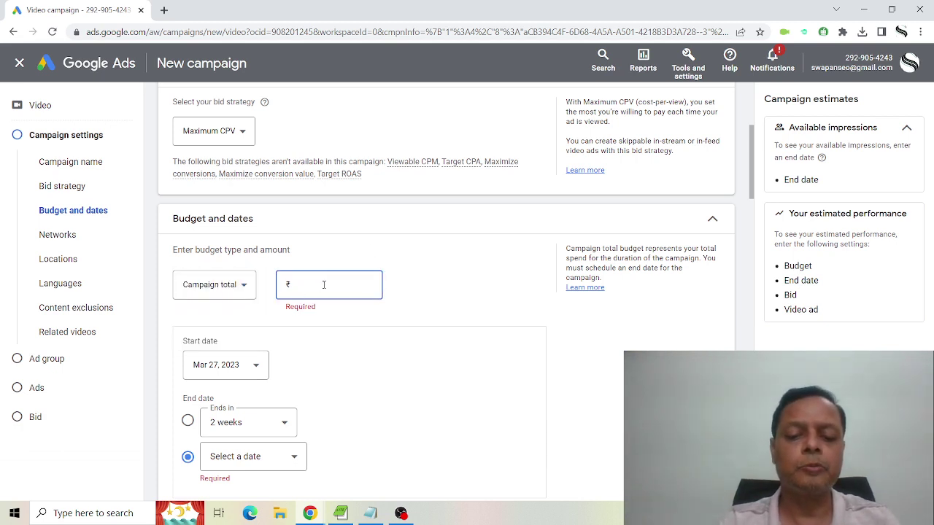
{"action": "type", "text": "1000"}
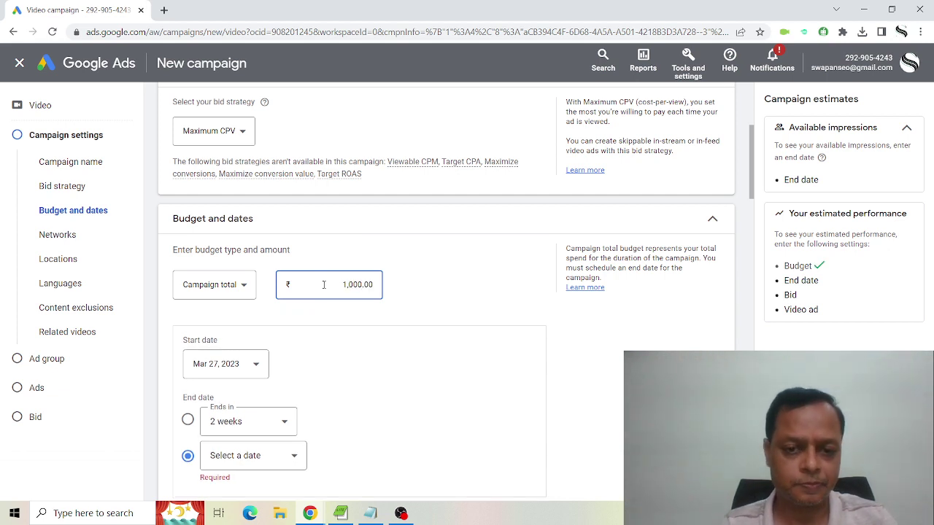
{"action": "scroll", "coordinate": [494, 323], "scroll_direction": "down", "scroll_amount": 2}
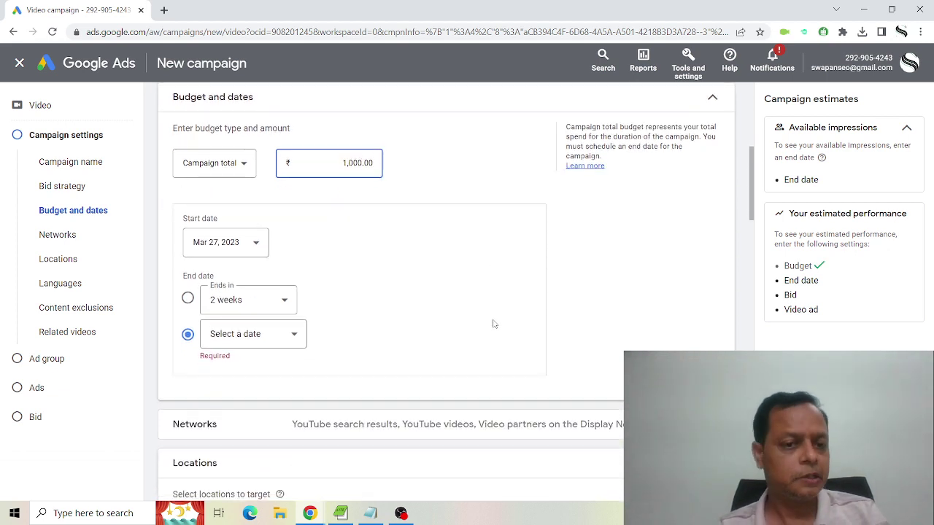
{"action": "left_click", "coordinate": [243, 337]}
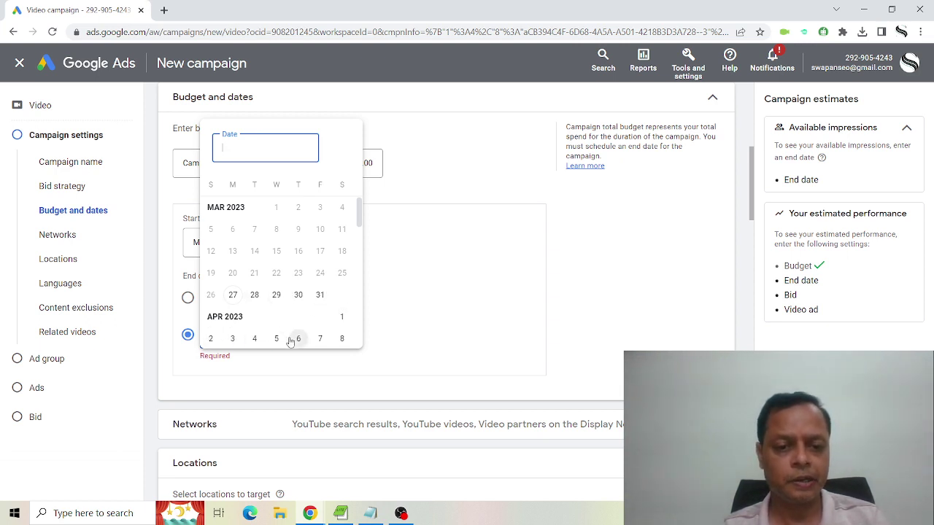
{"action": "left_click", "coordinate": [278, 340]}
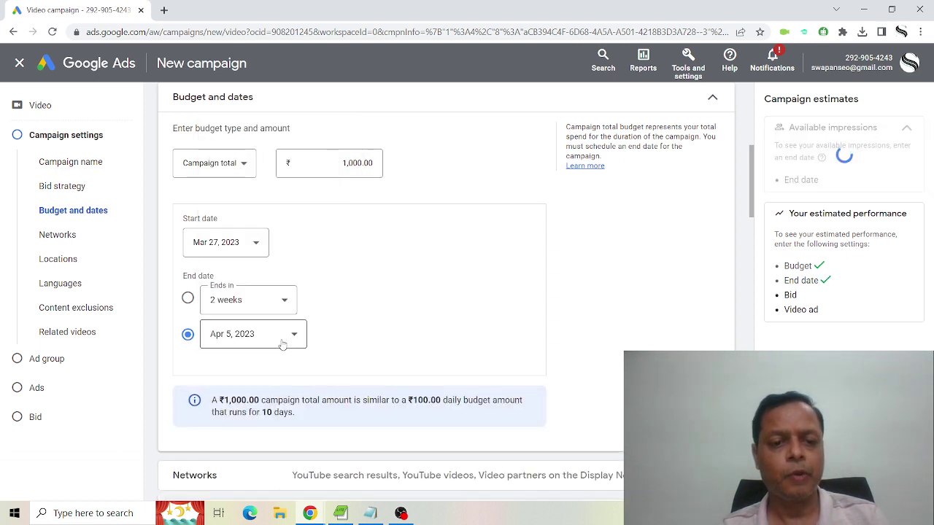
{"action": "scroll", "coordinate": [507, 320], "scroll_direction": "down", "scroll_amount": 2}
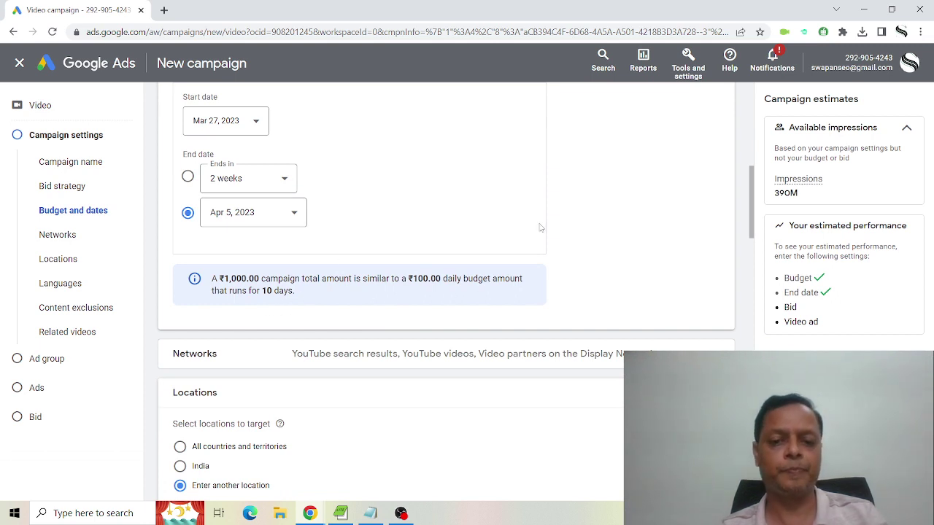
{"action": "scroll", "coordinate": [541, 228], "scroll_direction": "down", "scroll_amount": 1}
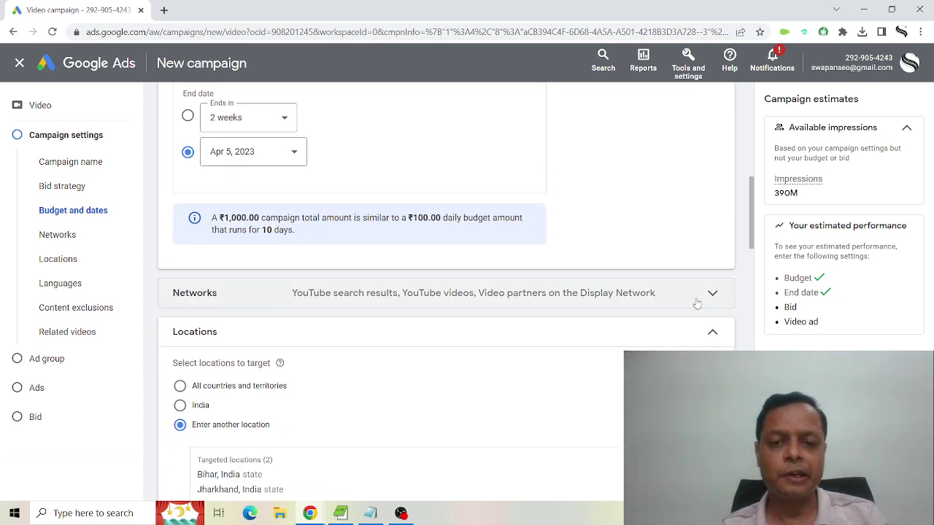
{"action": "left_click", "coordinate": [688, 297]}
{"action": "scroll", "coordinate": [671, 302], "scroll_direction": "down", "scroll_amount": 2}
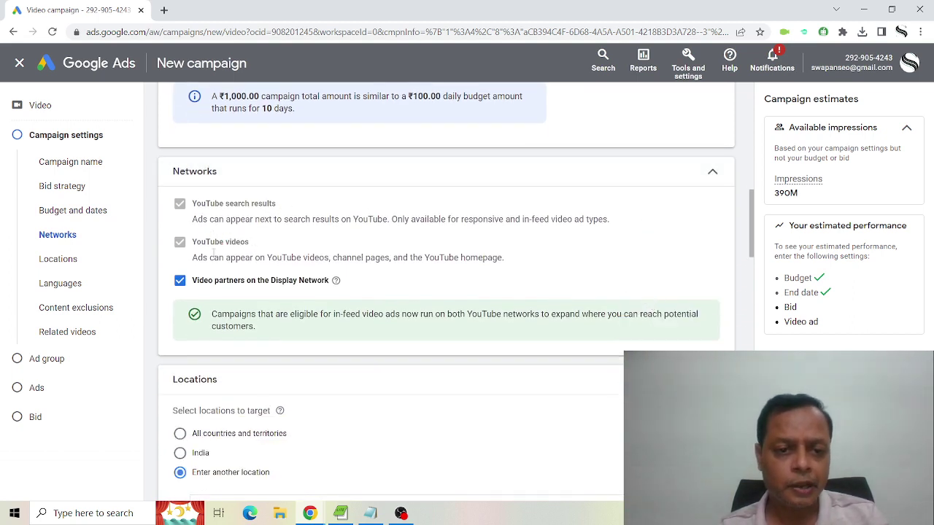
{"action": "left_click", "coordinate": [180, 278]}
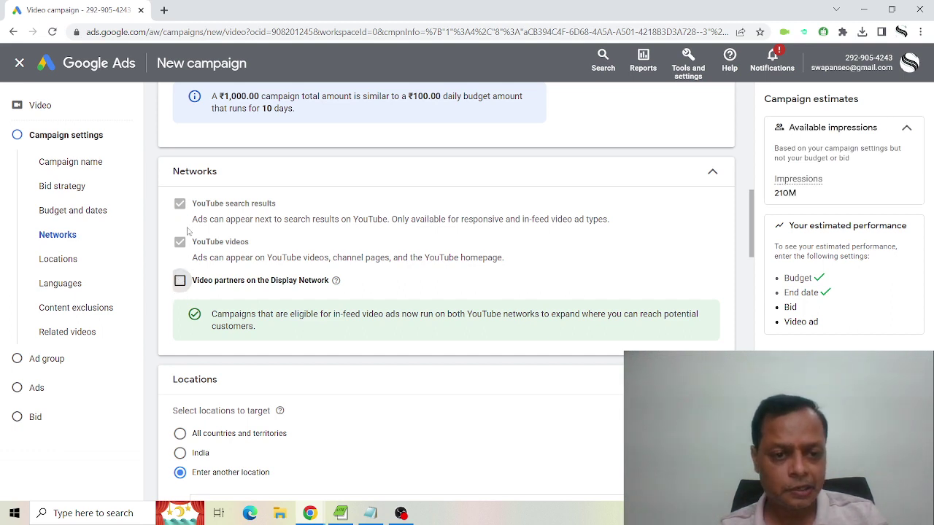
{"action": "scroll", "coordinate": [691, 246], "scroll_direction": "down", "scroll_amount": 2}
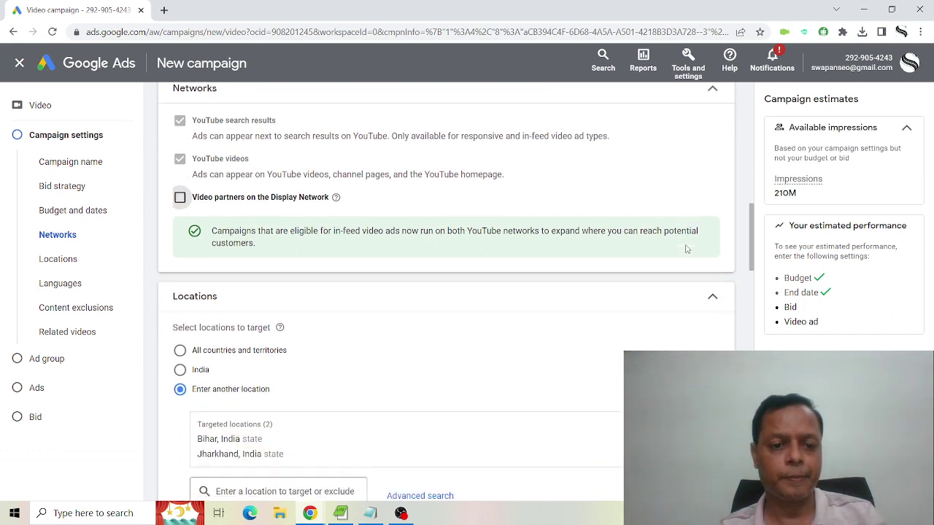
{"action": "scroll", "coordinate": [686, 248], "scroll_direction": "down", "scroll_amount": 1}
{"action": "scroll", "coordinate": [686, 250], "scroll_direction": "down", "scroll_amount": 2}
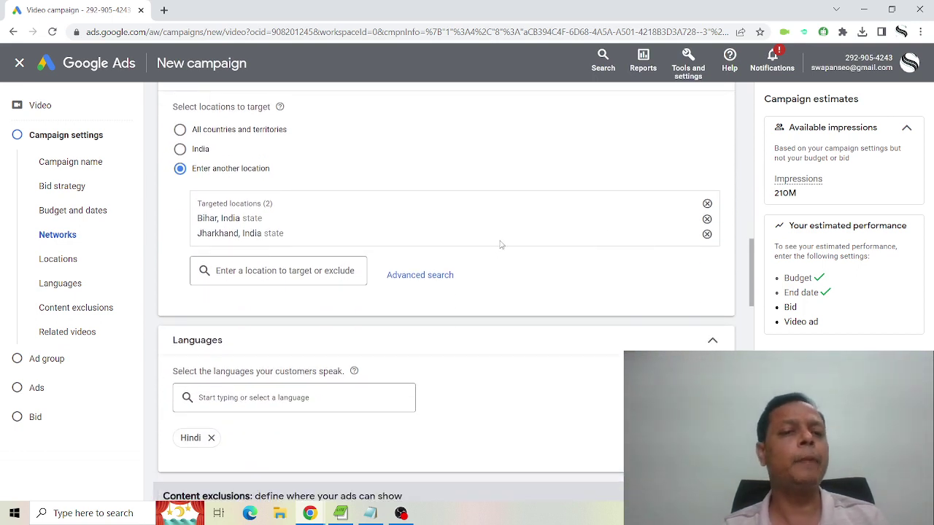
Remove Bihar and Jharkhand and target only Delhi, India union territory.
{"action": "left_click", "coordinate": [707, 222]}
{"action": "left_click", "coordinate": [707, 223]}
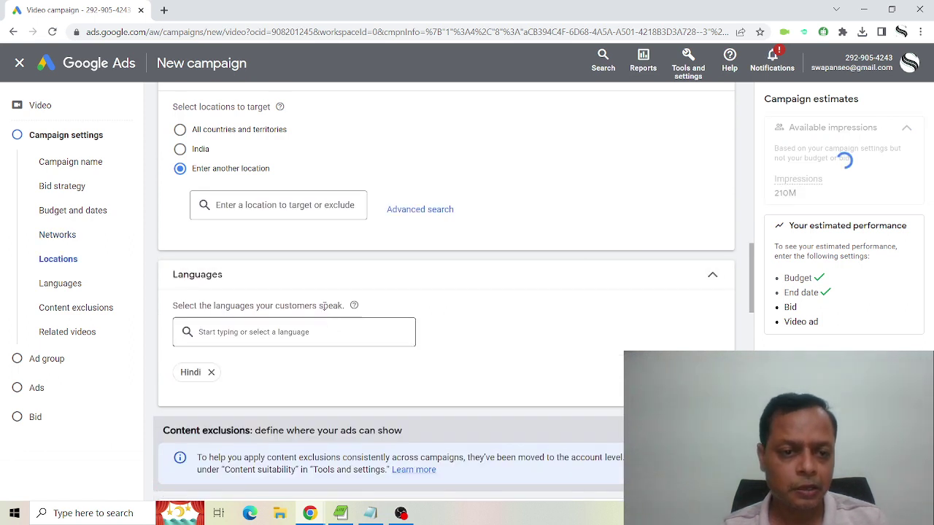
{"action": "left_click", "coordinate": [275, 203]}
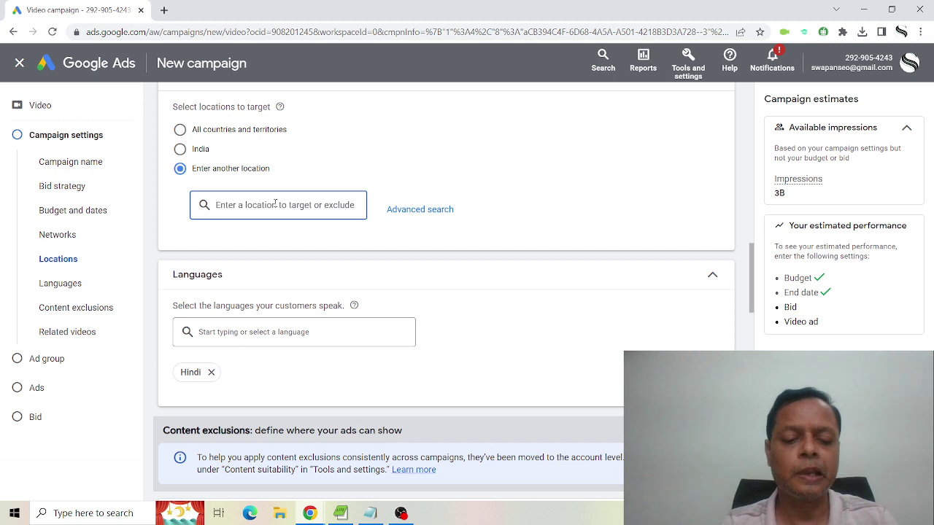
{"action": "type", "text": "Delhi"}
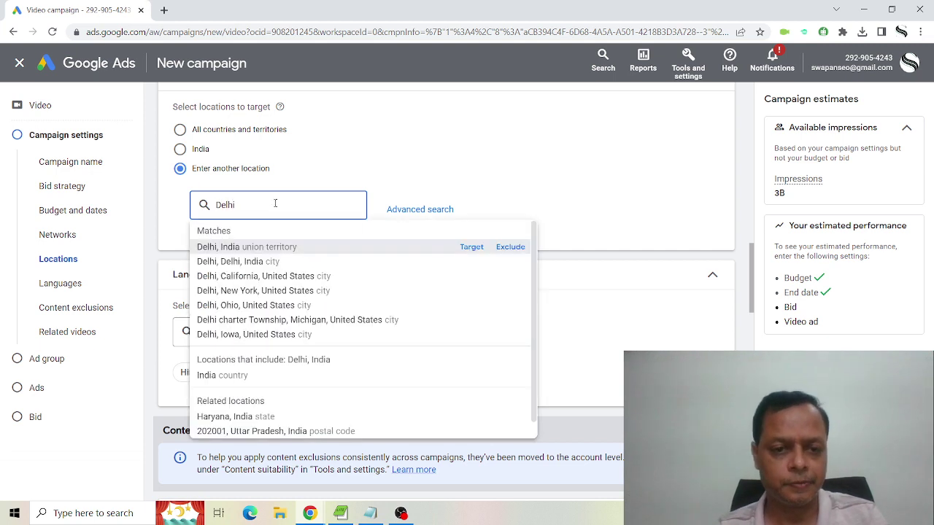
{"action": "left_click", "coordinate": [294, 245]}
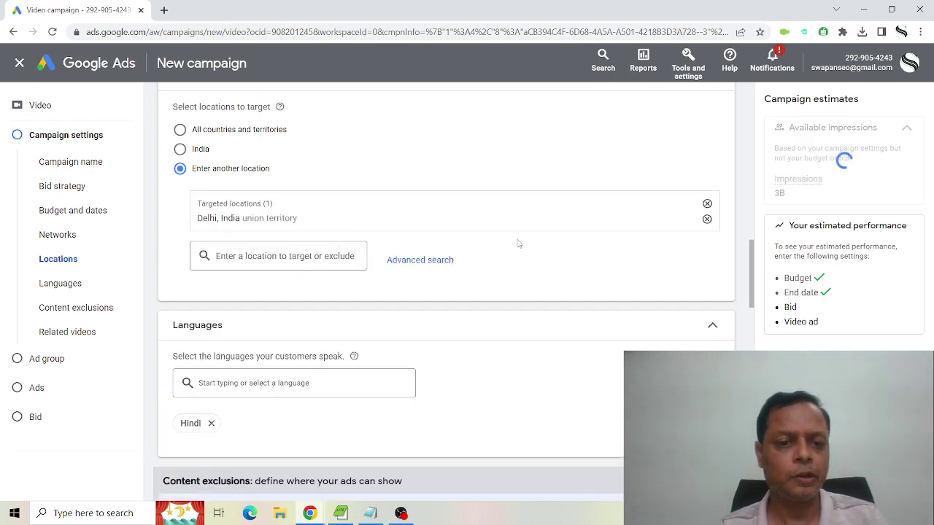
{"action": "scroll", "coordinate": [563, 318], "scroll_direction": "down", "scroll_amount": 2}
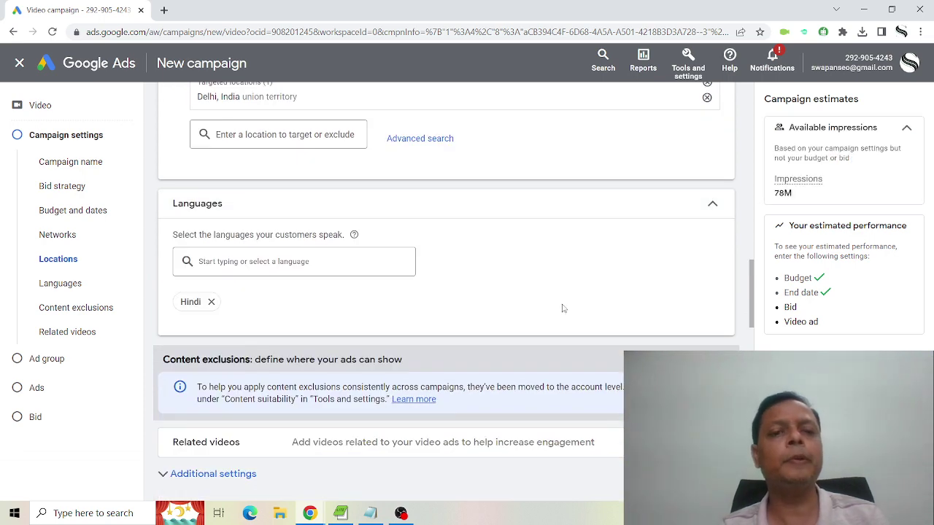
{"action": "scroll", "coordinate": [562, 307], "scroll_direction": "up", "scroll_amount": 2}
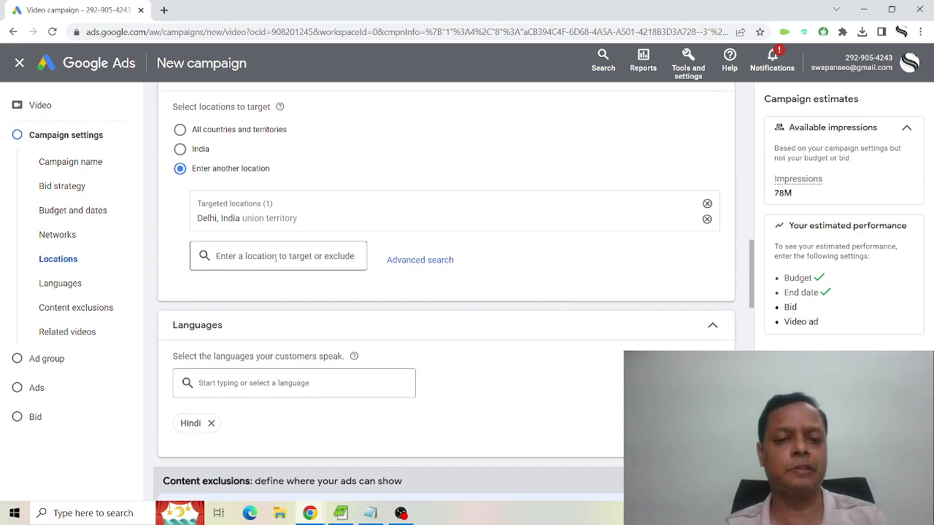
{"action": "scroll", "coordinate": [574, 305], "scroll_direction": "down", "scroll_amount": 1}
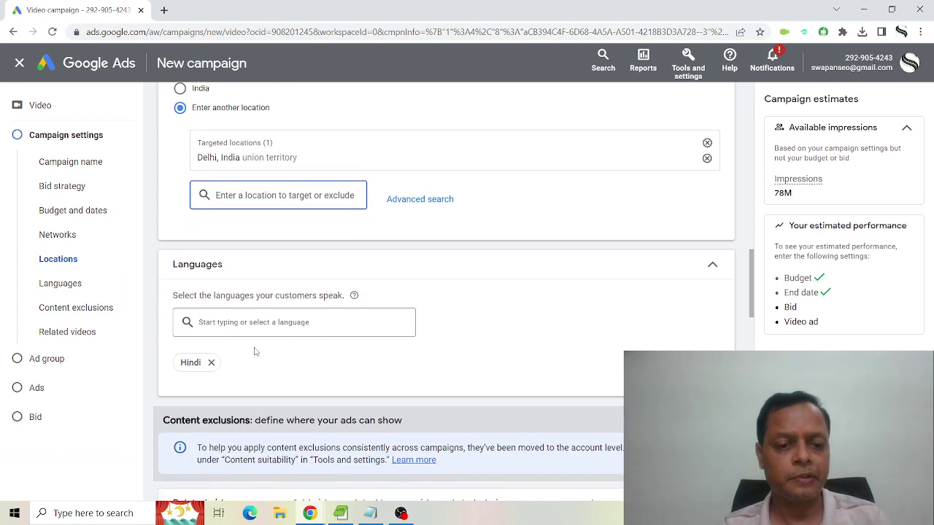
Remove Hindi and add English as a target language.
{"action": "left_click", "coordinate": [211, 362]}
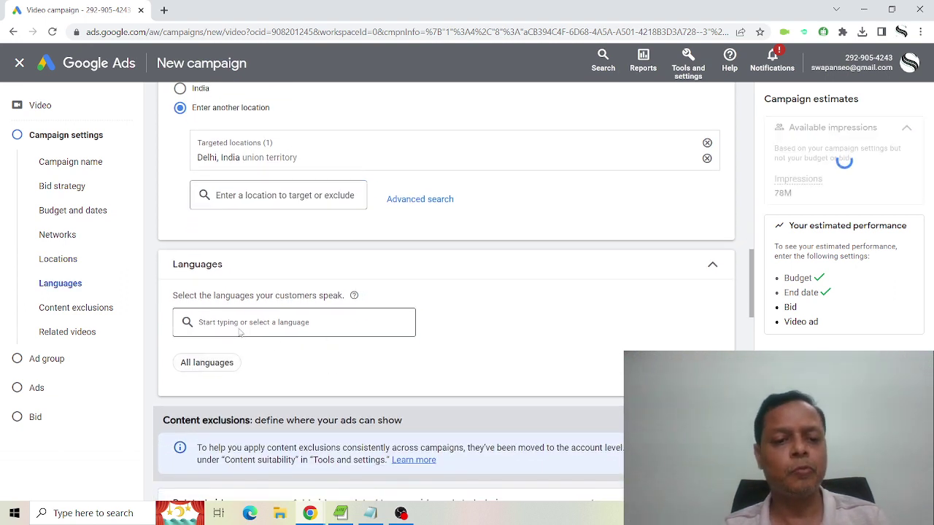
{"action": "left_click", "coordinate": [242, 326]}
{"action": "type", "text": "english"}
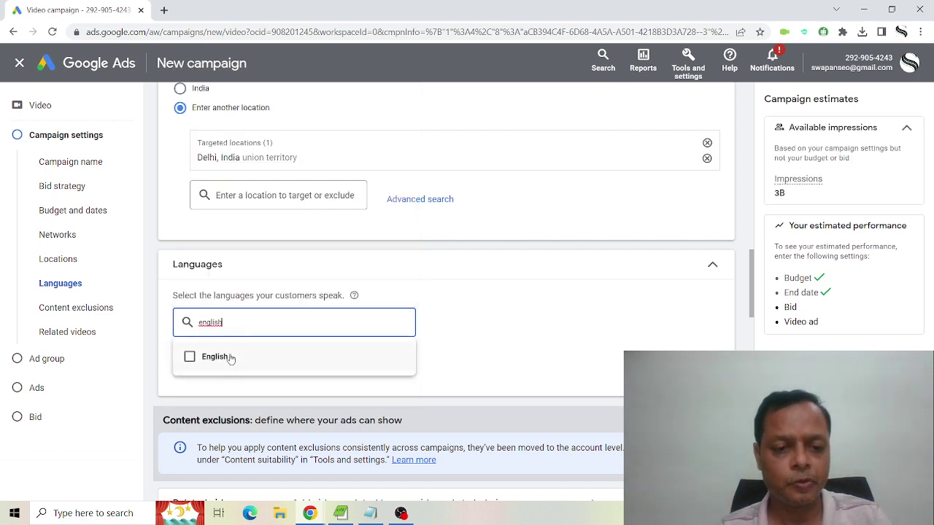
{"action": "left_click", "coordinate": [231, 357]}
Add Hindi back alongside English and close the language list.
{"action": "left_click", "coordinate": [272, 325]}
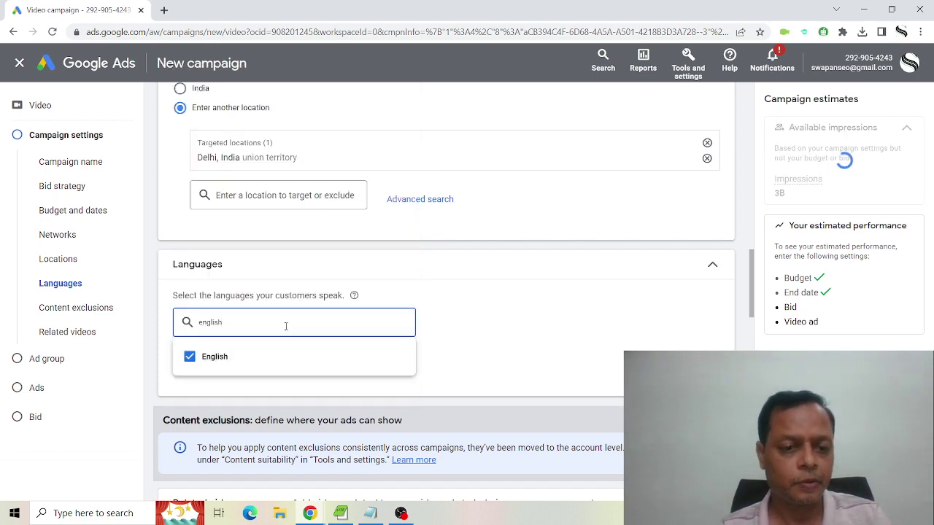
{"action": "left_click_drag", "start_coordinate": [285, 326], "coordinate": [200, 326]}
{"action": "type", "text": "hindi"}
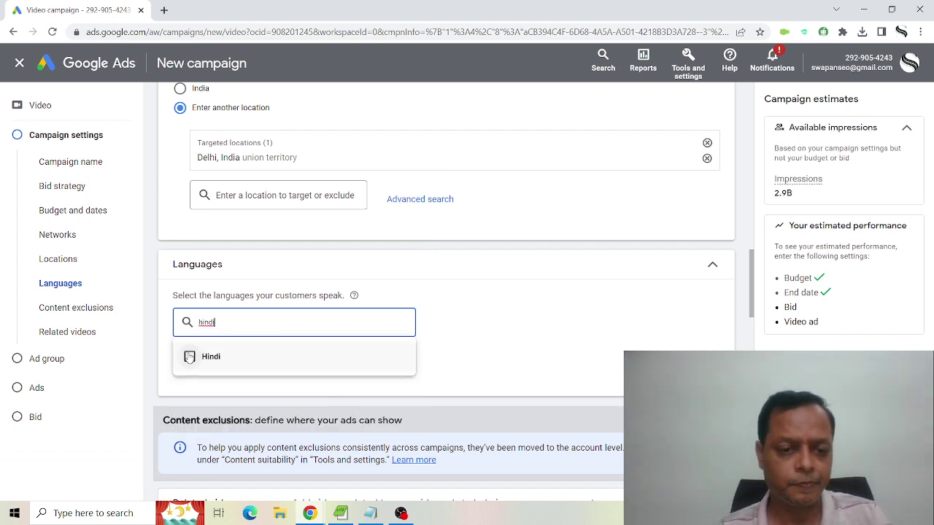
{"action": "left_click", "coordinate": [189, 356]}
{"action": "scroll", "coordinate": [558, 402], "scroll_direction": "down", "scroll_amount": 3}
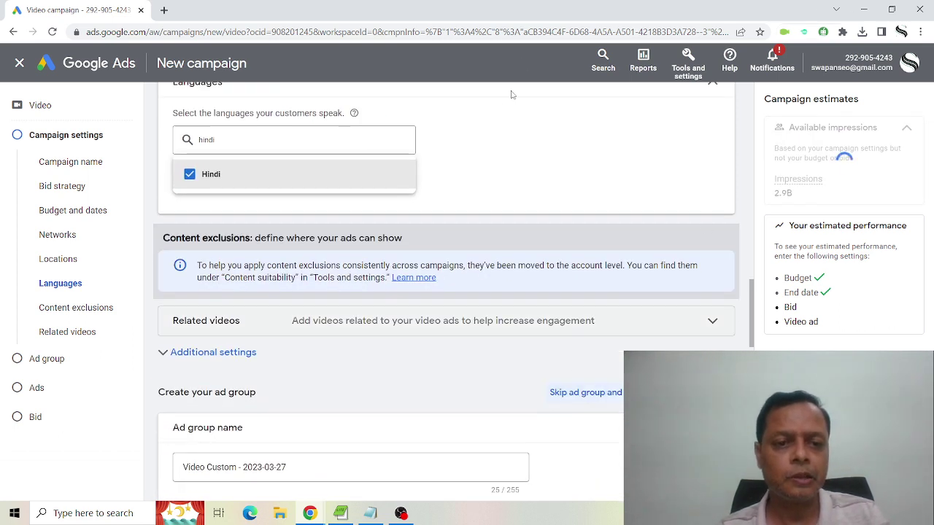
{"action": "left_click", "coordinate": [386, 180]}
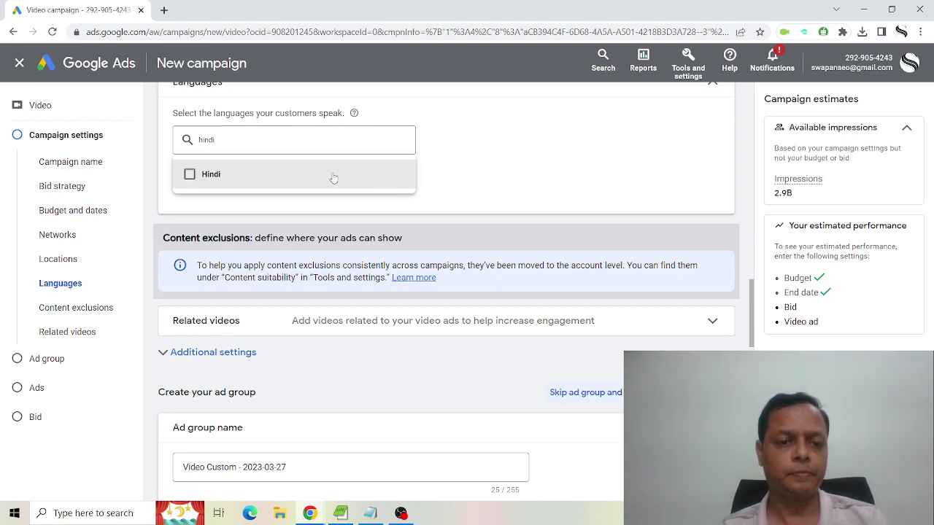
{"action": "left_click", "coordinate": [191, 178]}
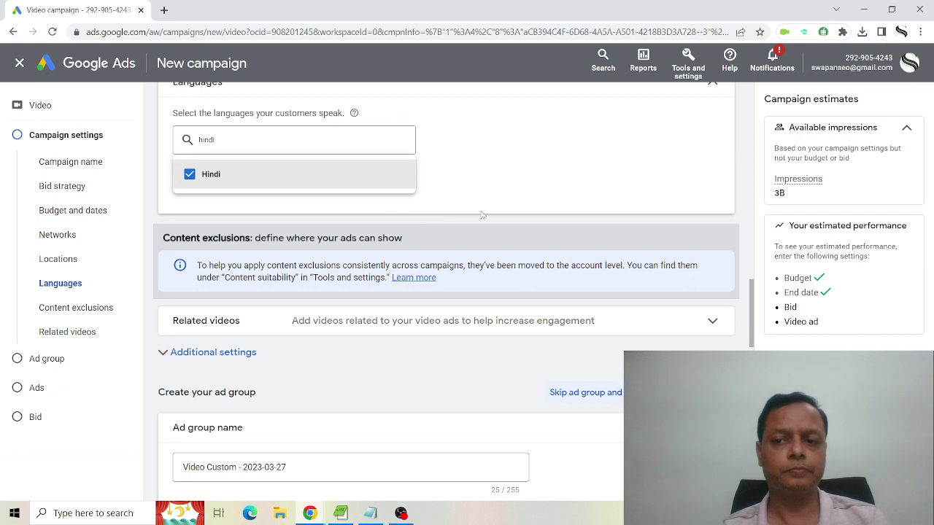
{"action": "left_click", "coordinate": [543, 208]}
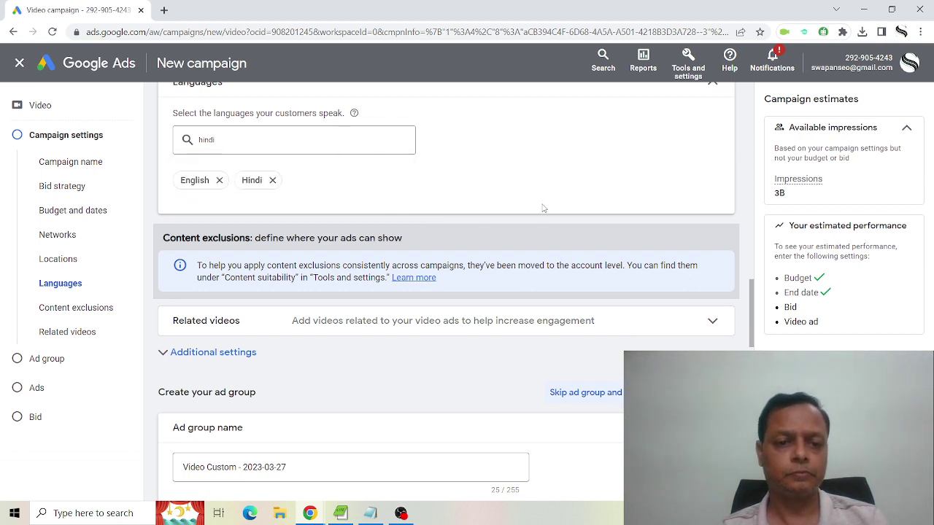
{"action": "scroll", "coordinate": [543, 209], "scroll_direction": "down", "scroll_amount": 2}
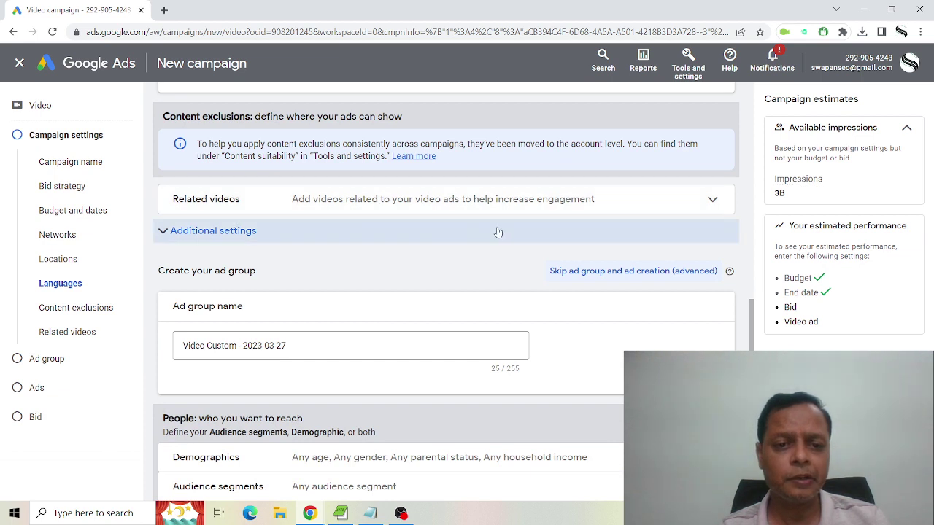
Expand Related videos and open the add dialog, then close it without adding videos.
{"action": "left_click", "coordinate": [713, 199]}
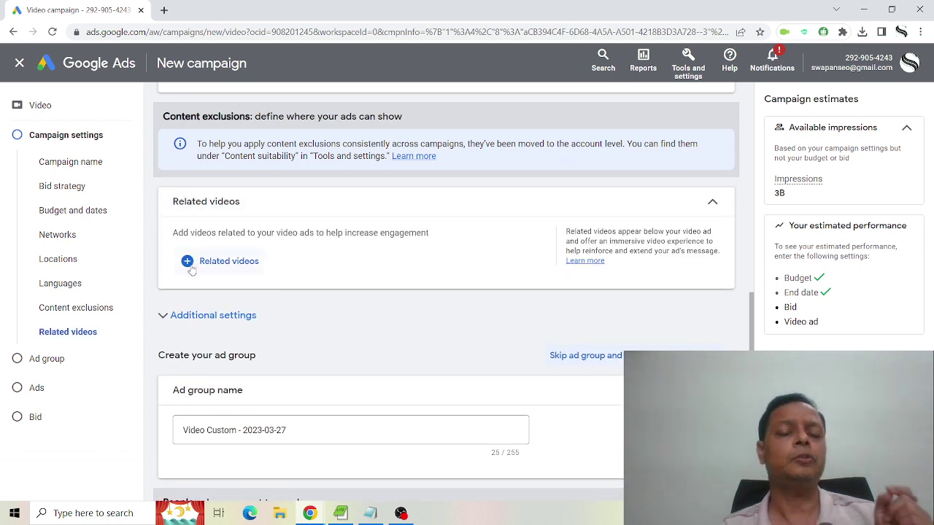
{"action": "left_click", "coordinate": [192, 267]}
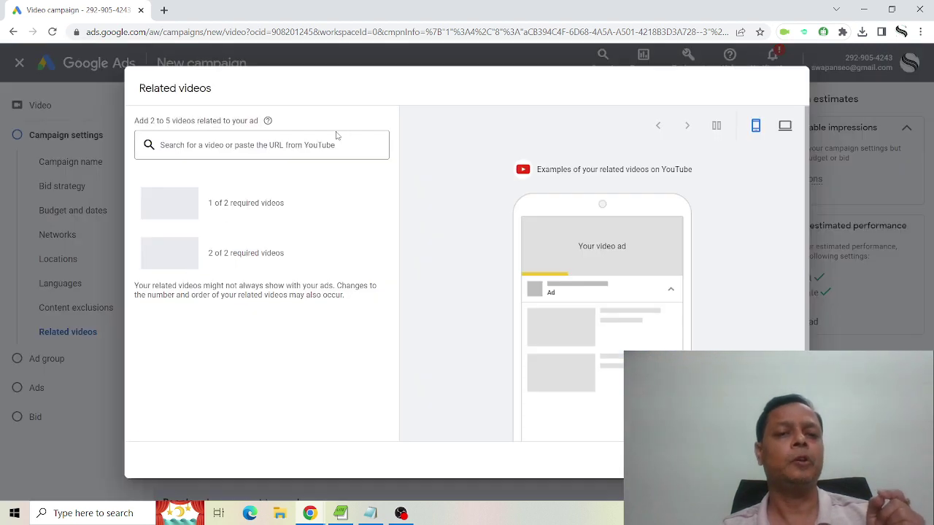
{"action": "left_click", "coordinate": [326, 143]}
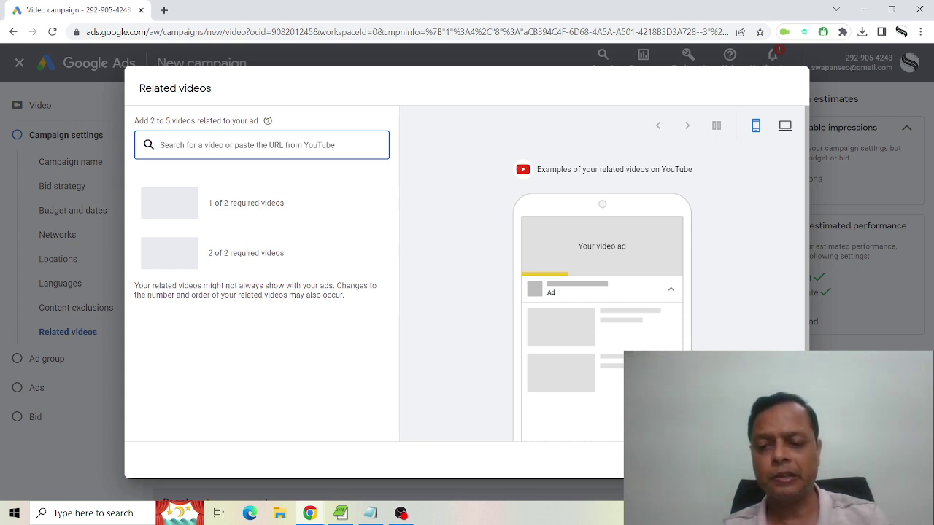
{"action": "key", "text": "Escape"}
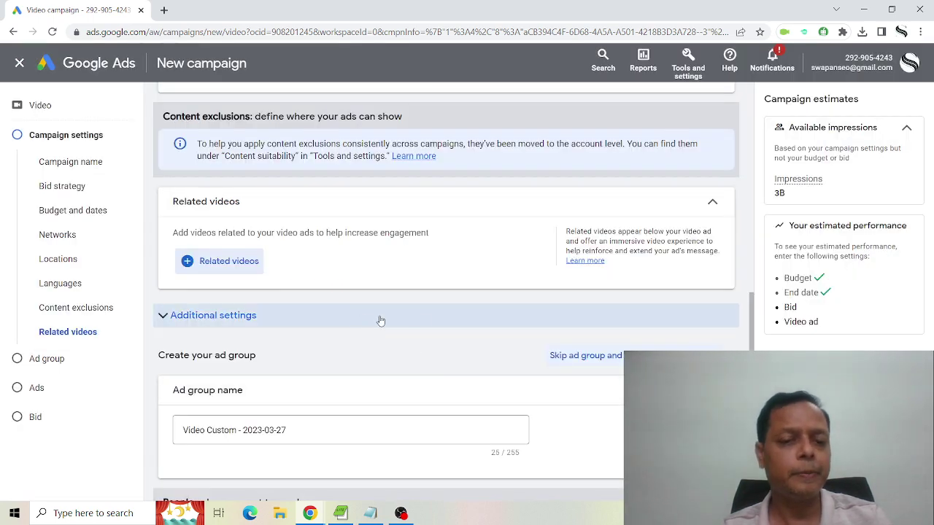
Replace the default ad group name with 'SEO - 27 March', fixing the 'MArch' typo.
{"action": "scroll", "coordinate": [380, 321], "scroll_direction": "down", "scroll_amount": 1}
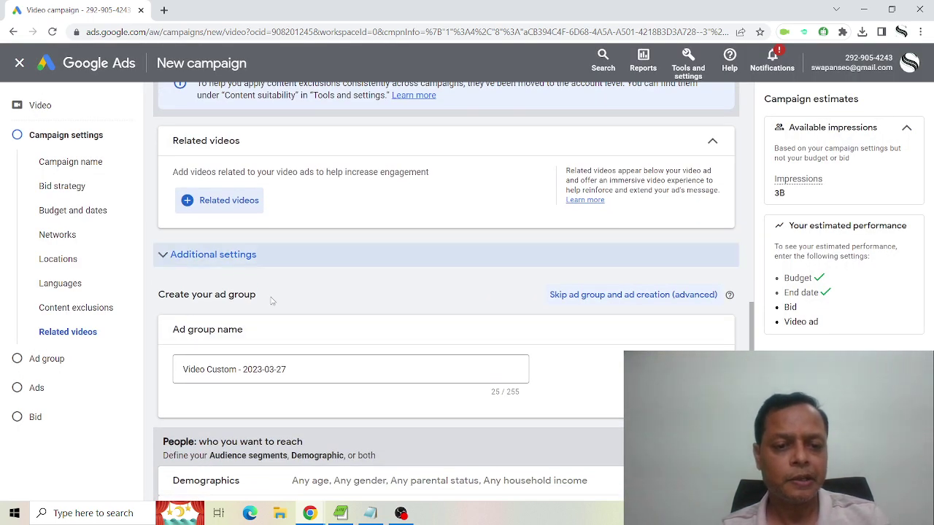
{"action": "scroll", "coordinate": [318, 365], "scroll_direction": "down", "scroll_amount": 2}
{"action": "left_click_drag", "start_coordinate": [341, 252], "coordinate": [115, 247]}
{"action": "type", "text": "SE"}
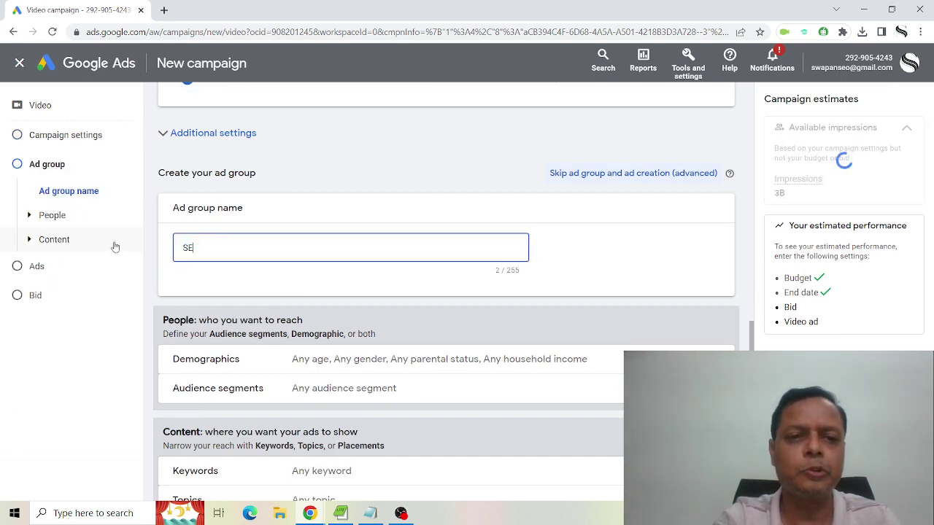
{"action": "type", "text": "O - "}
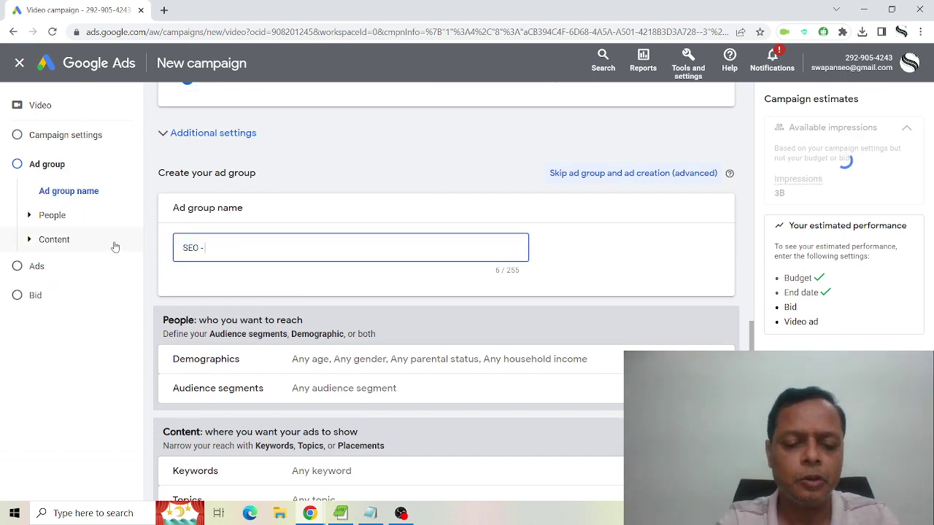
{"action": "type", "text": "27 M"}
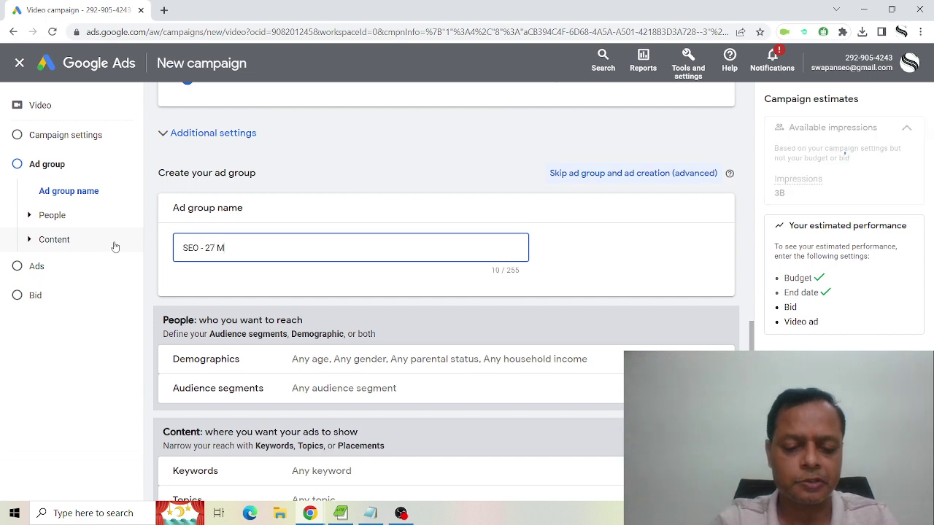
{"action": "type", "text": "Arch"}
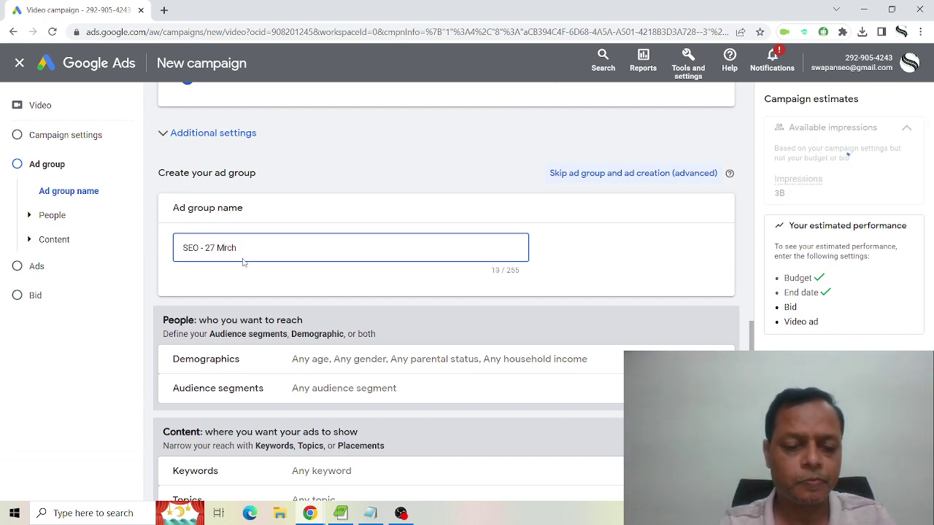
{"action": "key", "text": "Left"}
{"action": "key", "text": "Left"}
{"action": "key", "text": "Left"}
{"action": "key", "text": "BackSpace"}
{"action": "type", "text": "a"}
{"action": "scroll", "coordinate": [186, 253], "scroll_direction": "down", "scroll_amount": 2}
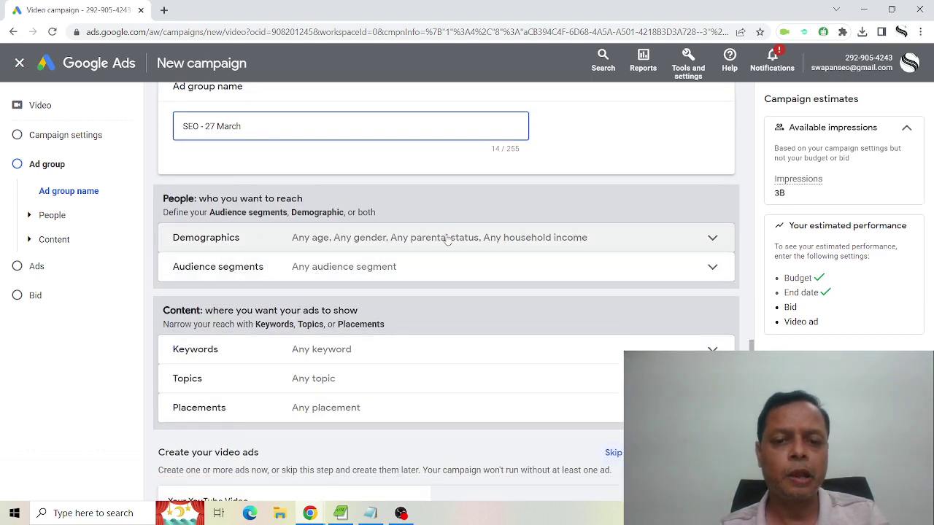
{"action": "left_click", "coordinate": [709, 241]}
Uncheck the 65+ and 55 - 64 age groups, then collapse Demographics.
{"action": "scroll", "coordinate": [434, 236], "scroll_direction": "down", "scroll_amount": 1}
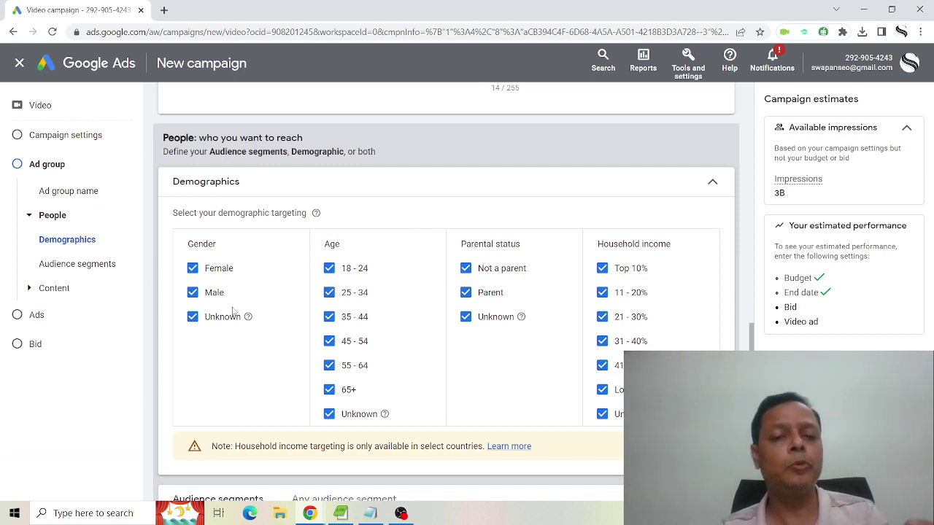
{"action": "left_click", "coordinate": [329, 389]}
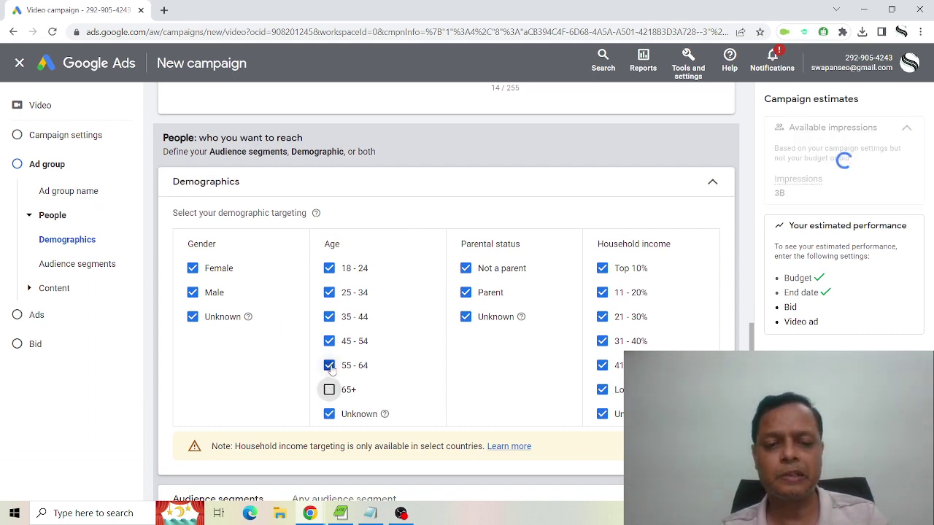
{"action": "left_click", "coordinate": [328, 366]}
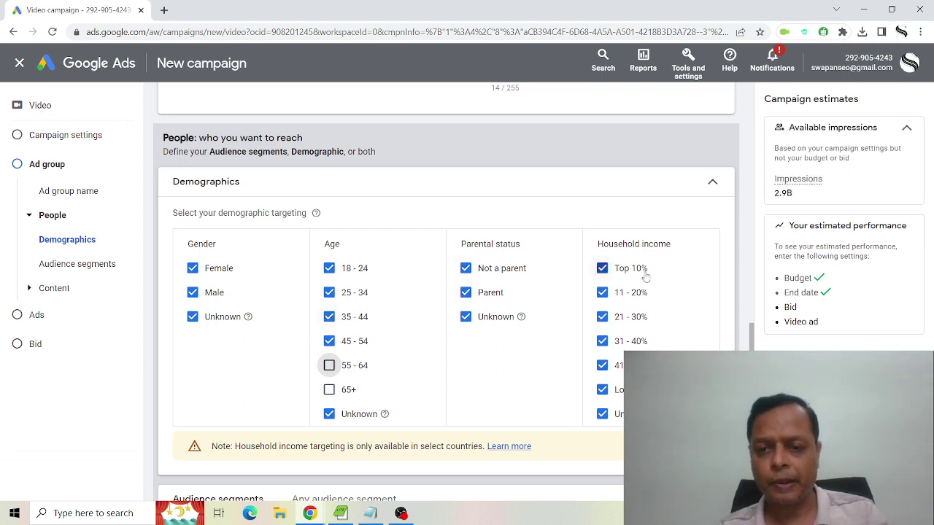
{"action": "scroll", "coordinate": [550, 323], "scroll_direction": "down", "scroll_amount": 3}
{"action": "scroll", "coordinate": [738, 191], "scroll_direction": "up", "scroll_amount": 2}
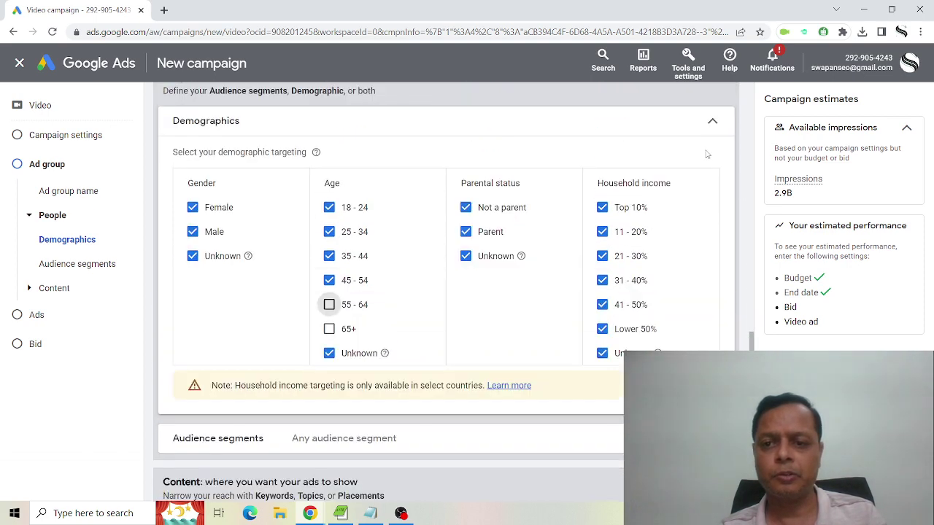
{"action": "left_click", "coordinate": [713, 117]}
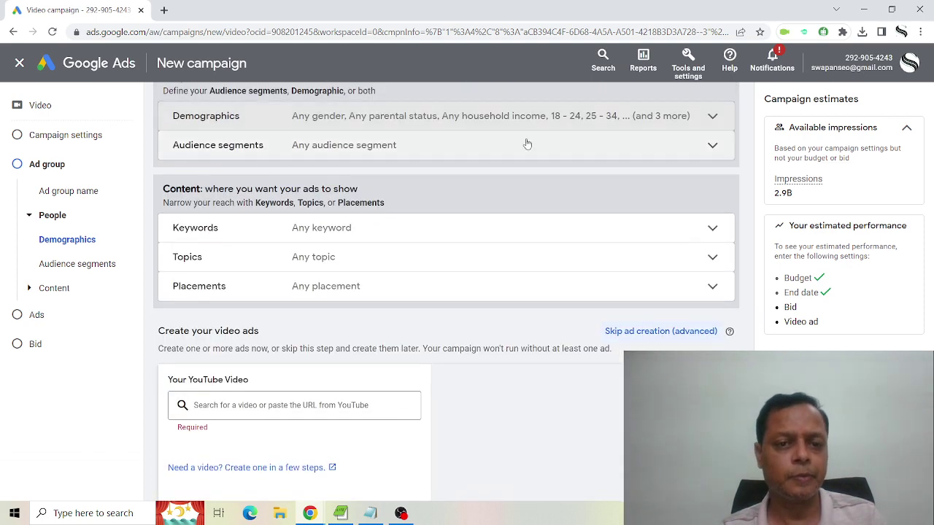
Target the SEO & SEM Services audience segment in the ad group.
{"action": "left_click", "coordinate": [712, 149]}
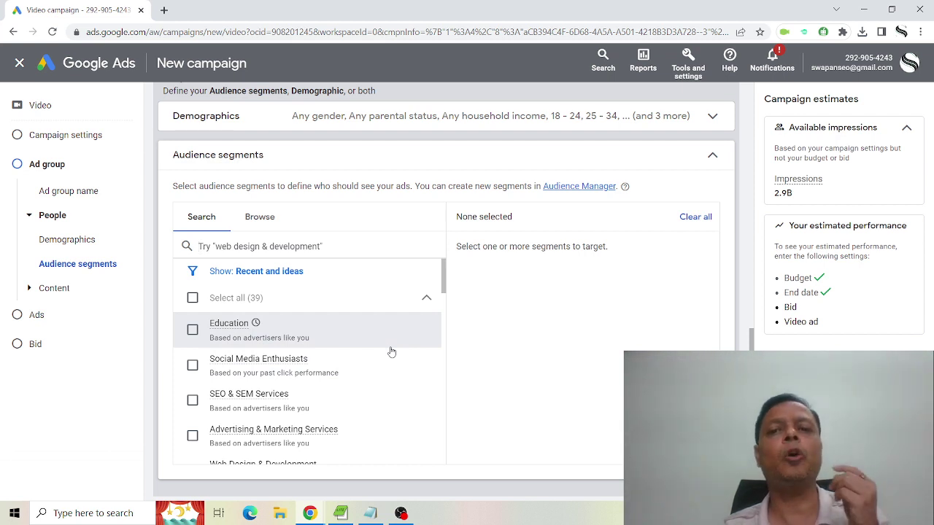
{"action": "left_click", "coordinate": [192, 400]}
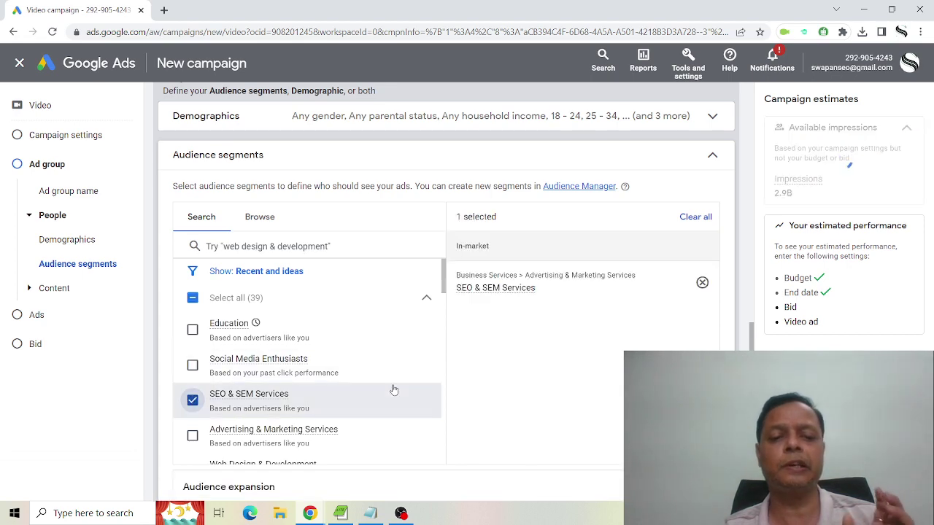
{"action": "scroll", "coordinate": [392, 386], "scroll_direction": "down", "scroll_amount": 3}
{"action": "scroll", "coordinate": [392, 386], "scroll_direction": "down", "scroll_amount": 2}
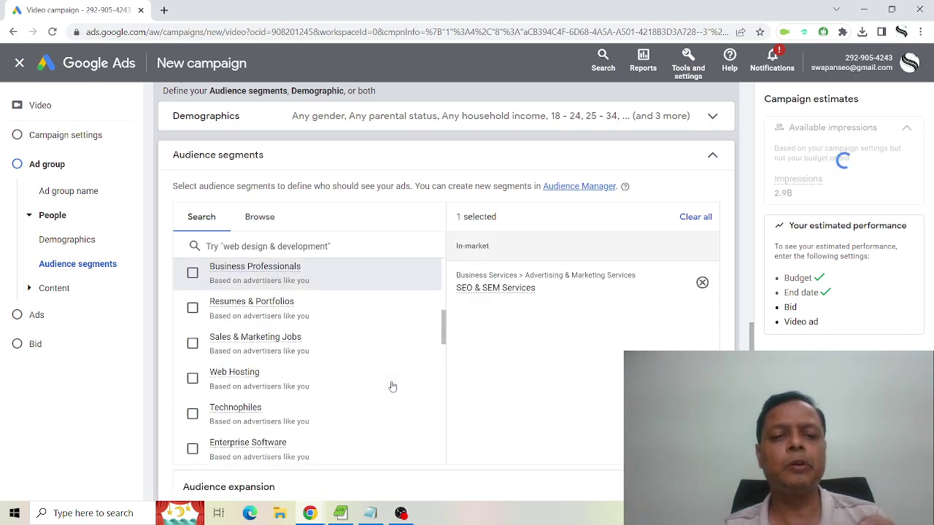
{"action": "scroll", "coordinate": [393, 386], "scroll_direction": "up", "scroll_amount": 5}
{"action": "scroll", "coordinate": [392, 386], "scroll_direction": "up", "scroll_amount": 3}
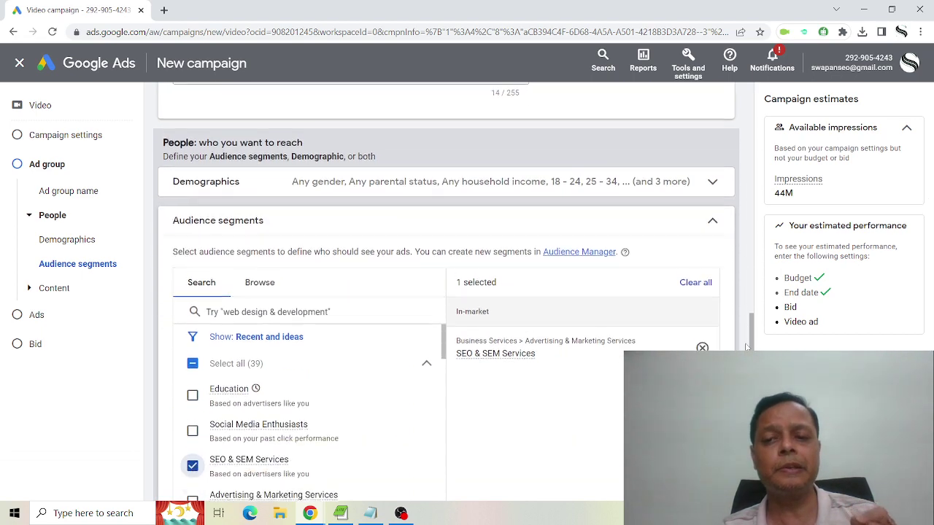
{"action": "scroll", "coordinate": [751, 346], "scroll_direction": "down", "scroll_amount": 3}
{"action": "scroll", "coordinate": [744, 348], "scroll_direction": "down", "scroll_amount": 2}
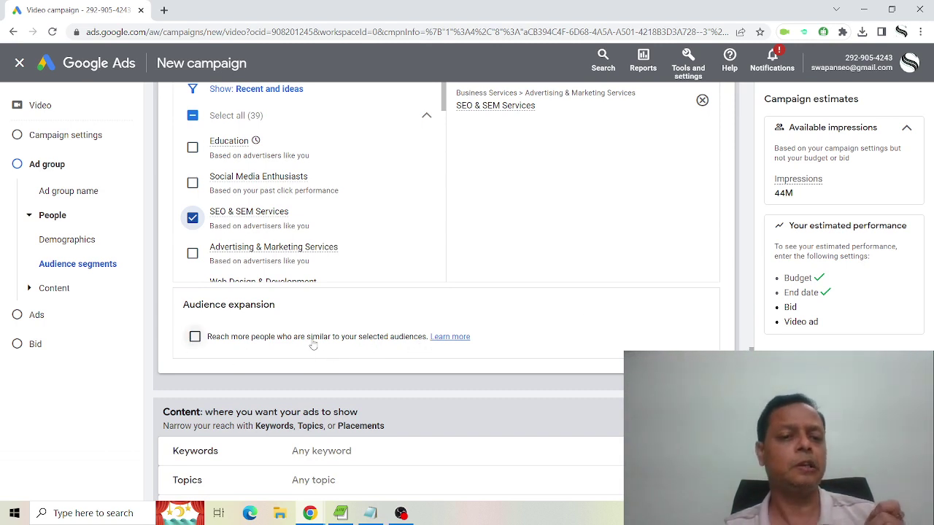
Turn on reaching people similar to the selected audience, raising available impressions to 330M.
{"action": "left_click", "coordinate": [196, 338]}
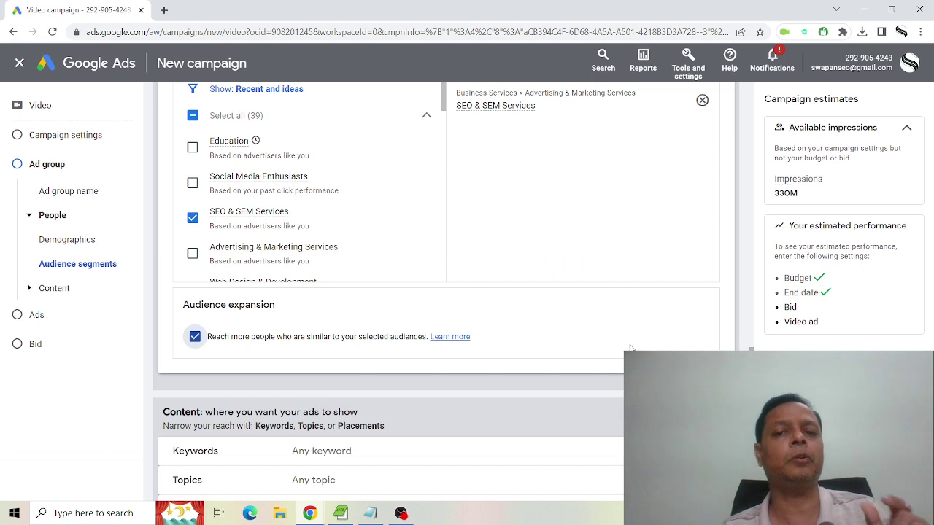
{"action": "scroll", "coordinate": [630, 348], "scroll_direction": "down", "scroll_amount": 1}
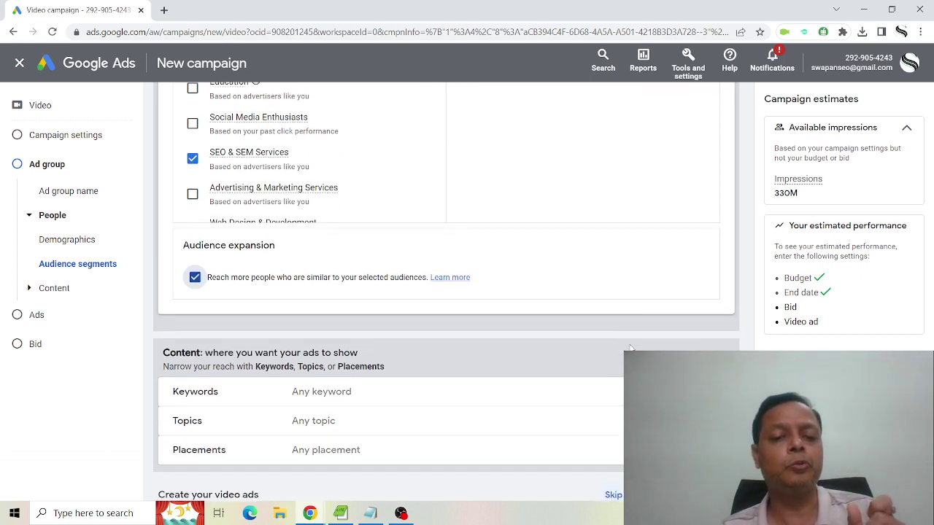
{"action": "scroll", "coordinate": [631, 348], "scroll_direction": "down", "scroll_amount": 1}
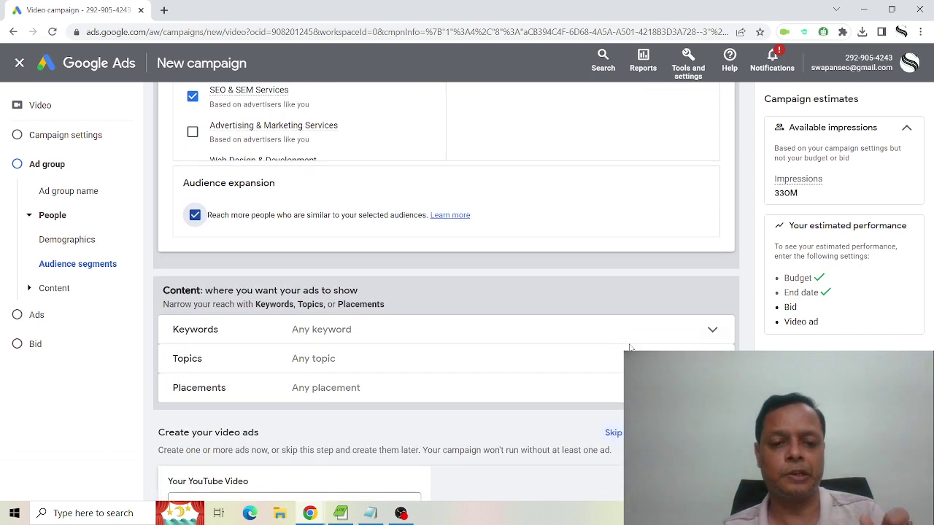
Enter 'seo services delhi' as the first keyword under keyword targeting.
{"action": "left_click", "coordinate": [706, 335]}
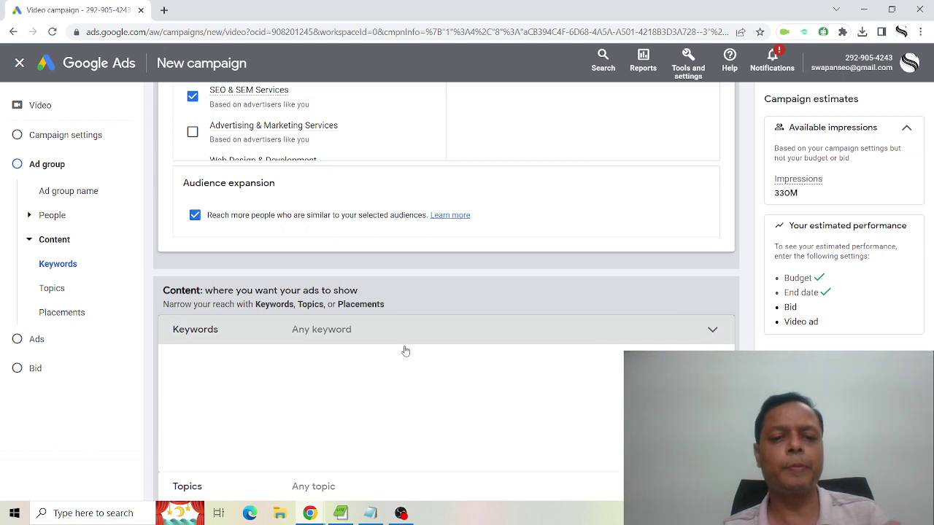
{"action": "scroll", "coordinate": [743, 287], "scroll_direction": "down", "scroll_amount": 5}
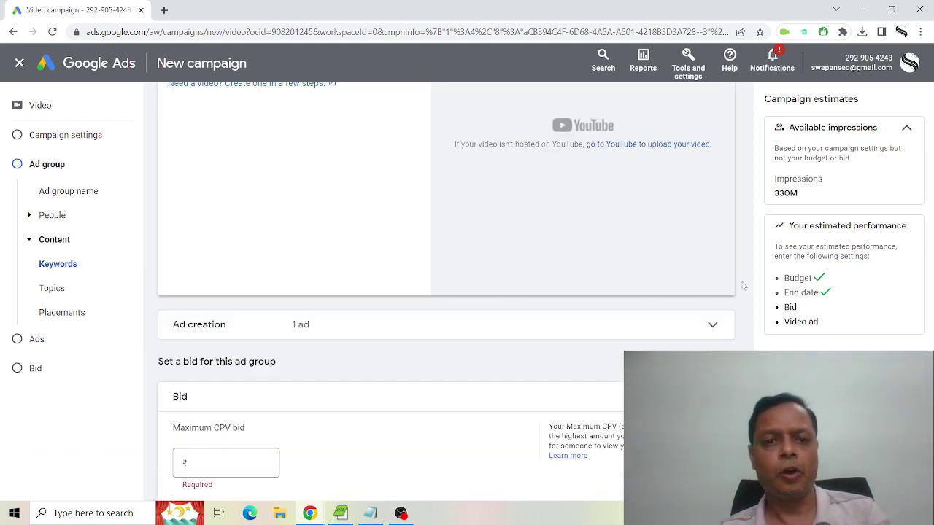
{"action": "scroll", "coordinate": [409, 280], "scroll_direction": "up", "scroll_amount": 2}
{"action": "scroll", "coordinate": [241, 160], "scroll_direction": "up", "scroll_amount": 2}
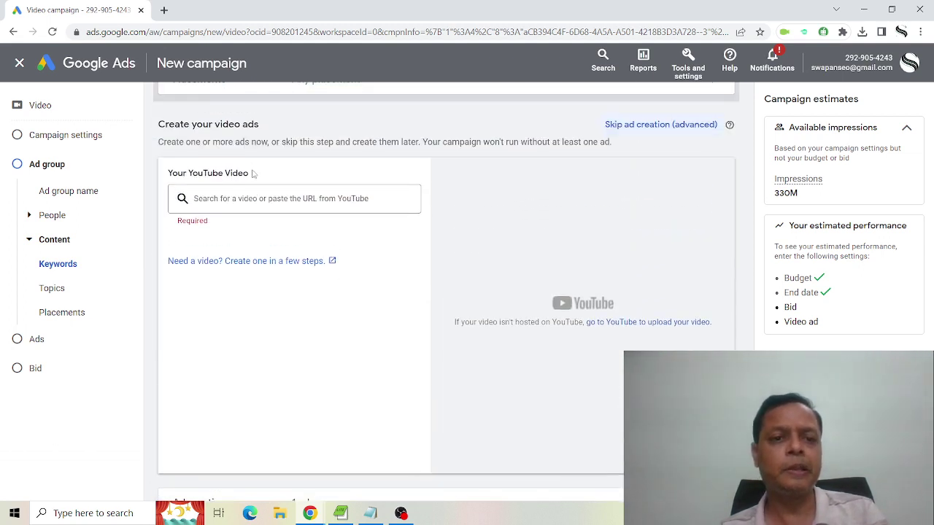
{"action": "left_click", "coordinate": [234, 205]}
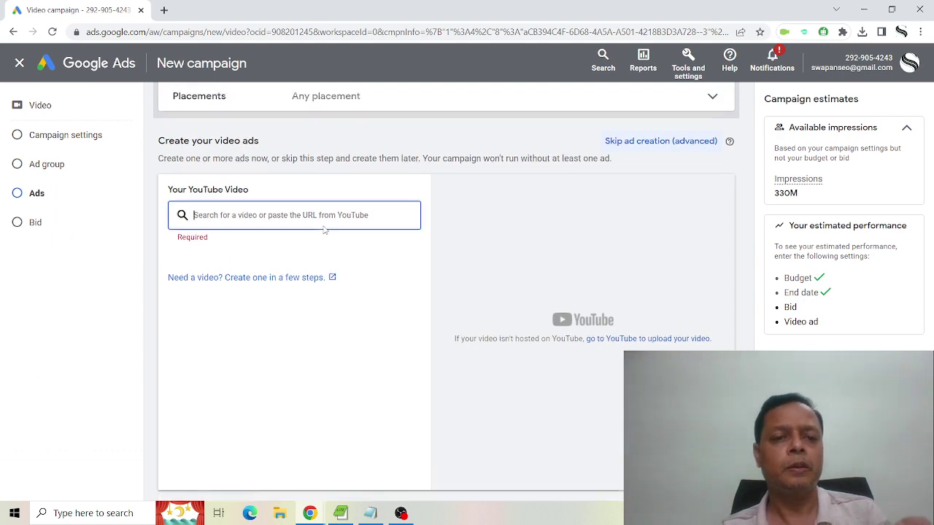
{"action": "scroll", "coordinate": [235, 205], "scroll_direction": "up", "scroll_amount": 2}
{"action": "left_click", "coordinate": [721, 209]}
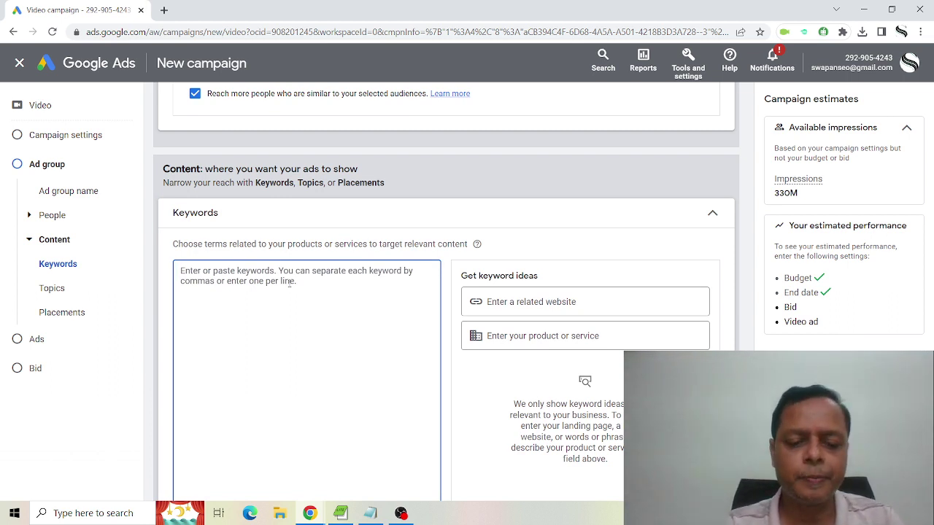
{"action": "type", "text": "seo serv"}
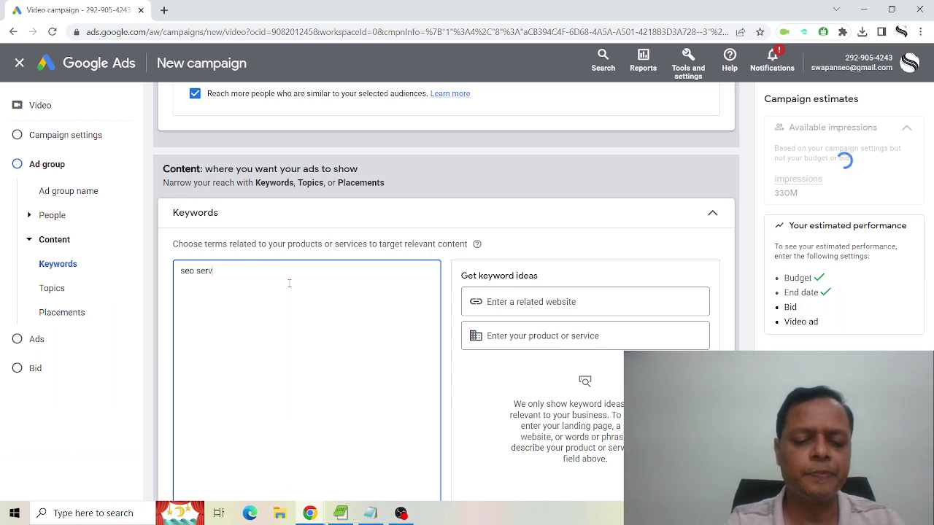
{"action": "type", "text": "ices delh"}
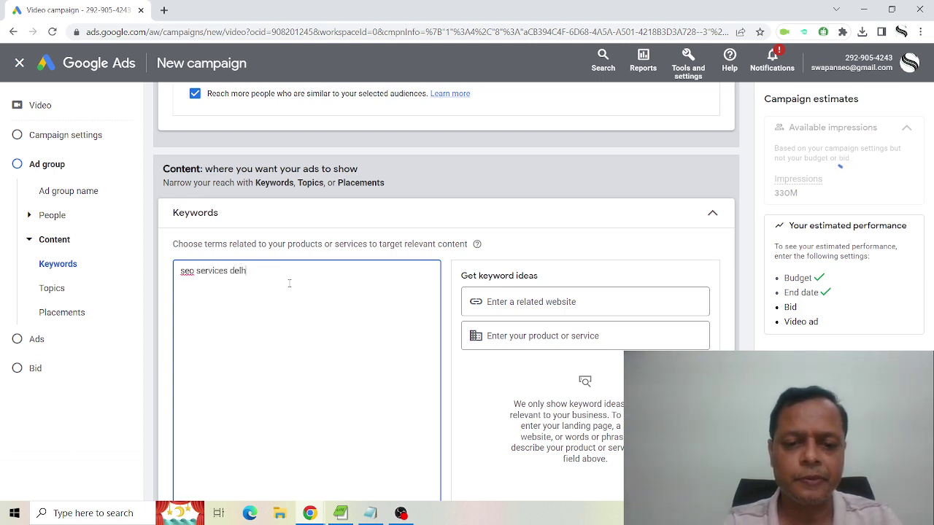
{"action": "type", "text": "i"}
Try getting keyword ideas by describing the product or service.
{"action": "left_click", "coordinate": [531, 335]}
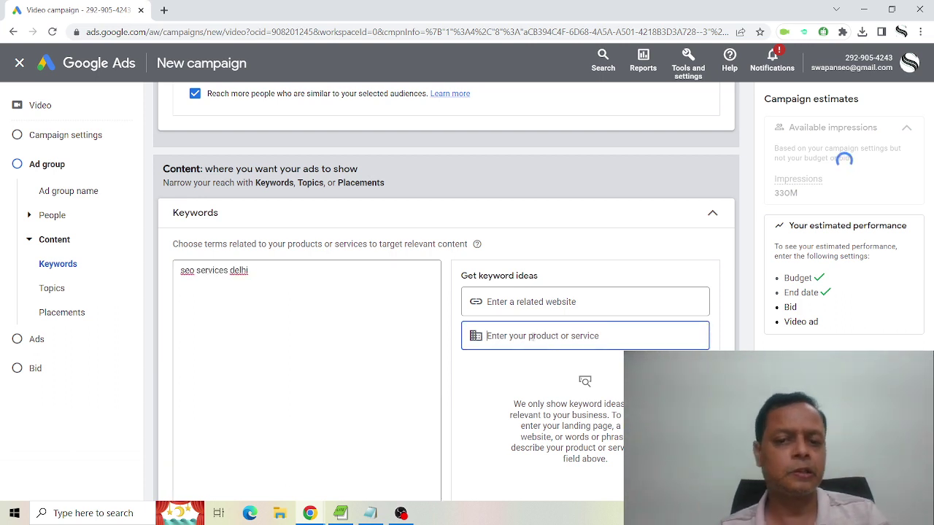
{"action": "type", "text": "seo company delhi"}
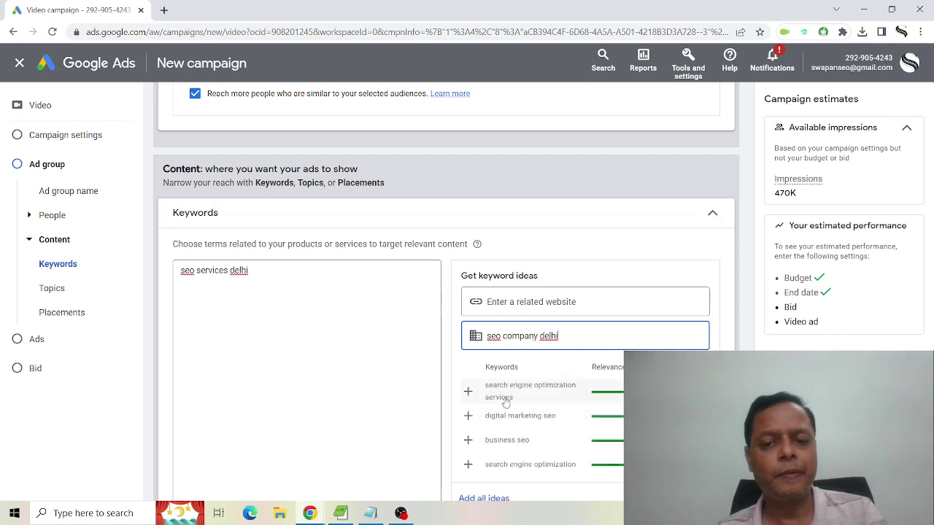
{"action": "scroll", "coordinate": [446, 291], "scroll_direction": "up", "scroll_amount": 1}
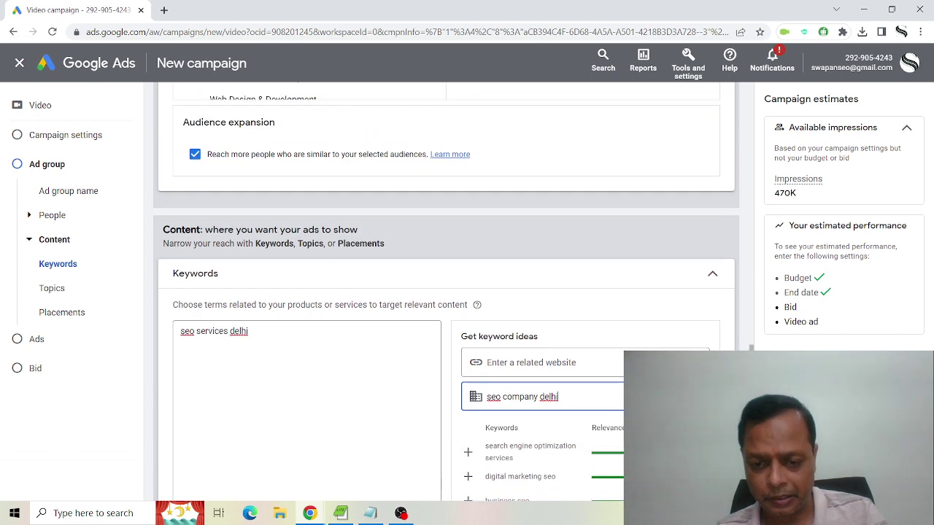
{"action": "scroll", "coordinate": [447, 291], "scroll_direction": "down", "scroll_amount": 2}
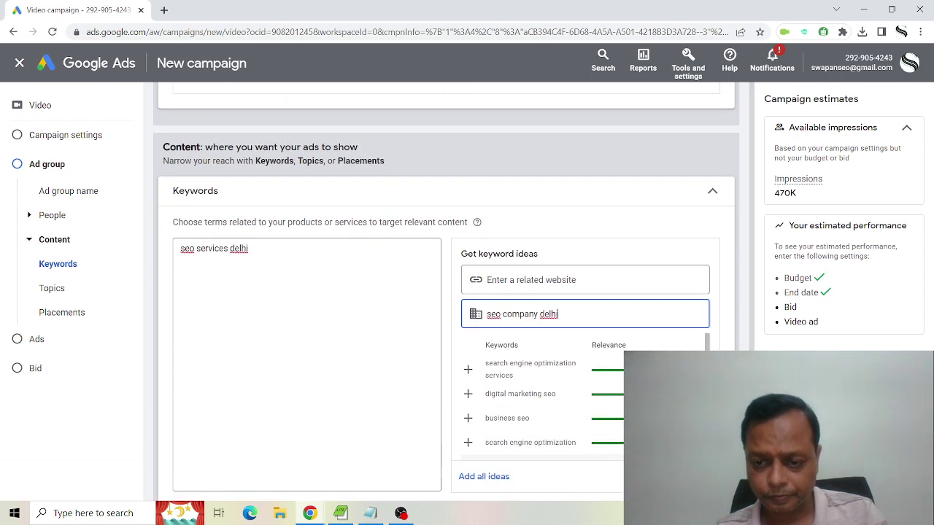
{"action": "left_click_drag", "start_coordinate": [706, 271], "coordinate": [707, 319]}
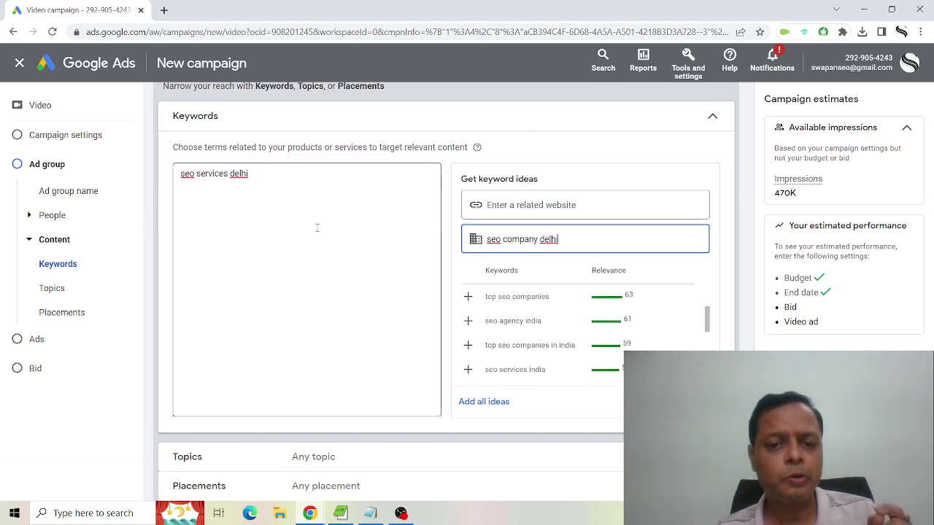
Add 'seo company delhi' on new lines below the first keyword.
{"action": "left_click", "coordinate": [253, 169]}
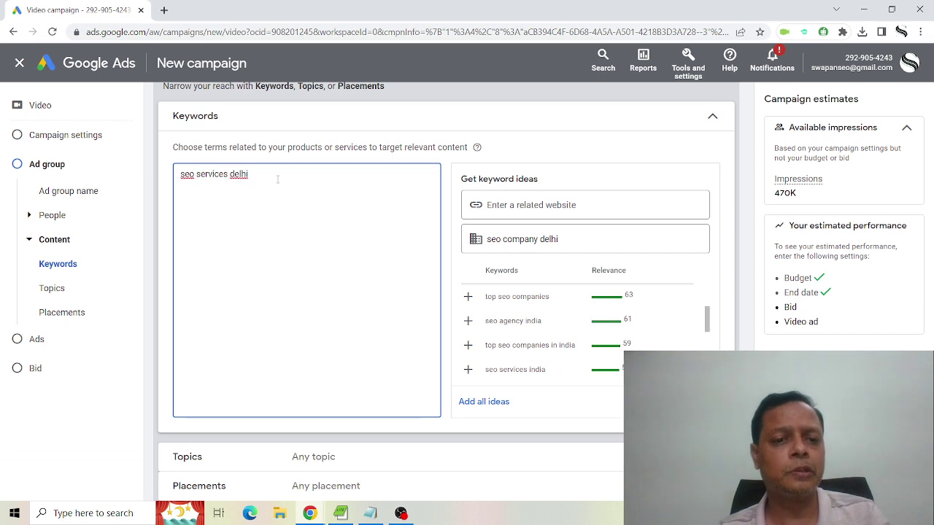
{"action": "key", "text": "Return"}
{"action": "type", "text": "seo c"}
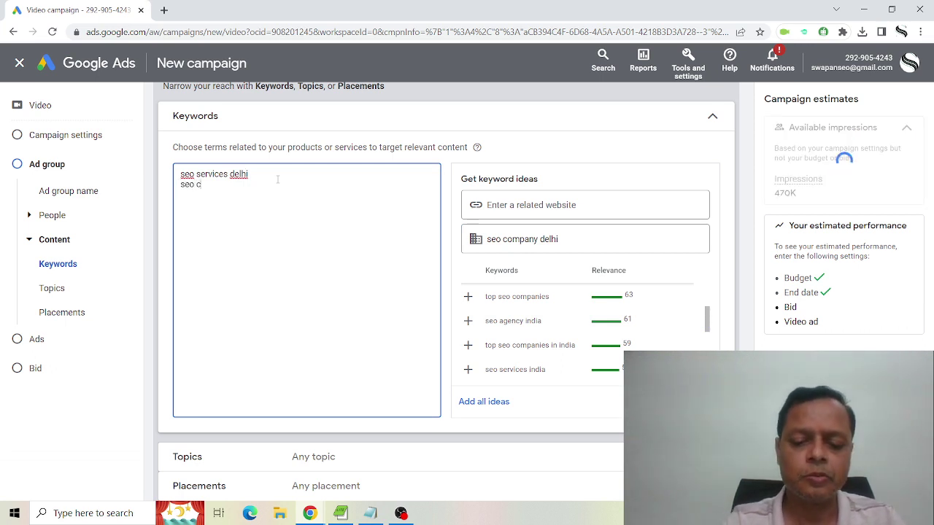
{"action": "type", "text": "ompany de"}
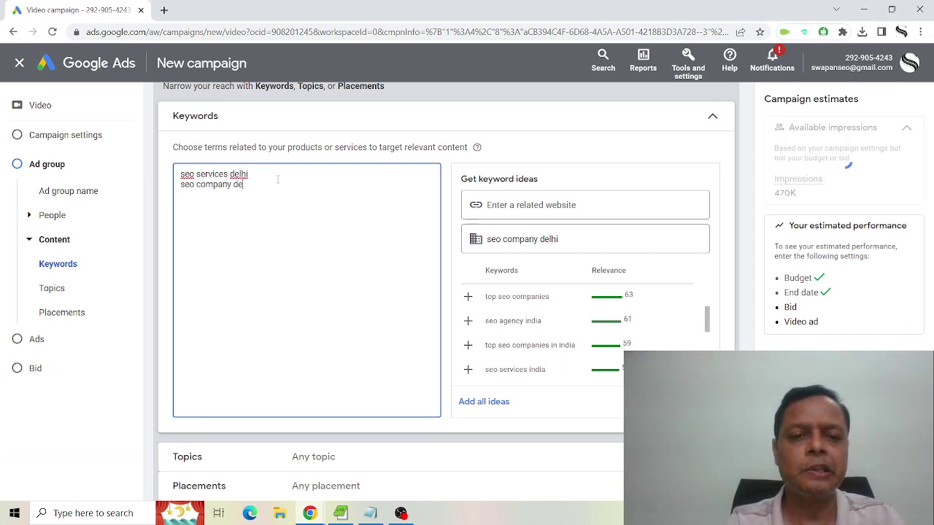
{"action": "type", "text": "lhi"}
{"action": "key", "text": "Return"}
{"action": "type", "text": "se"}
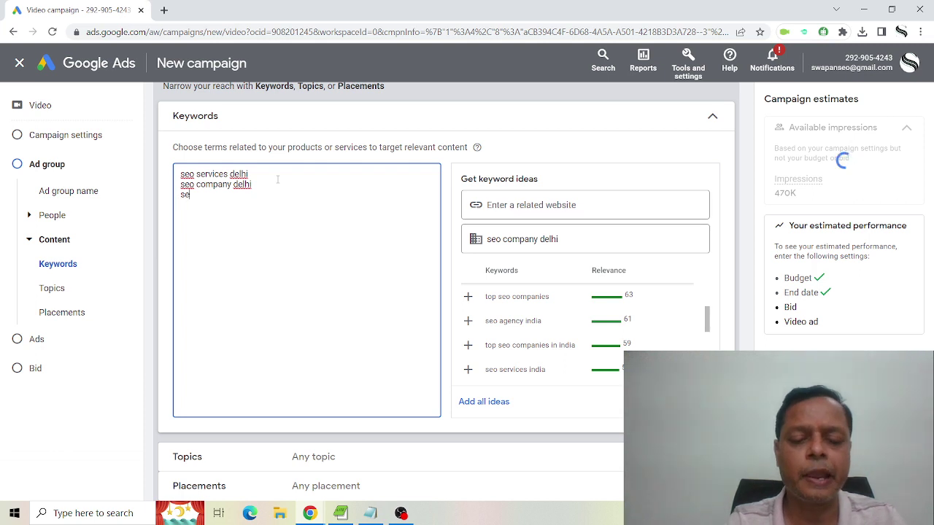
{"action": "type", "text": "o company delhi"}
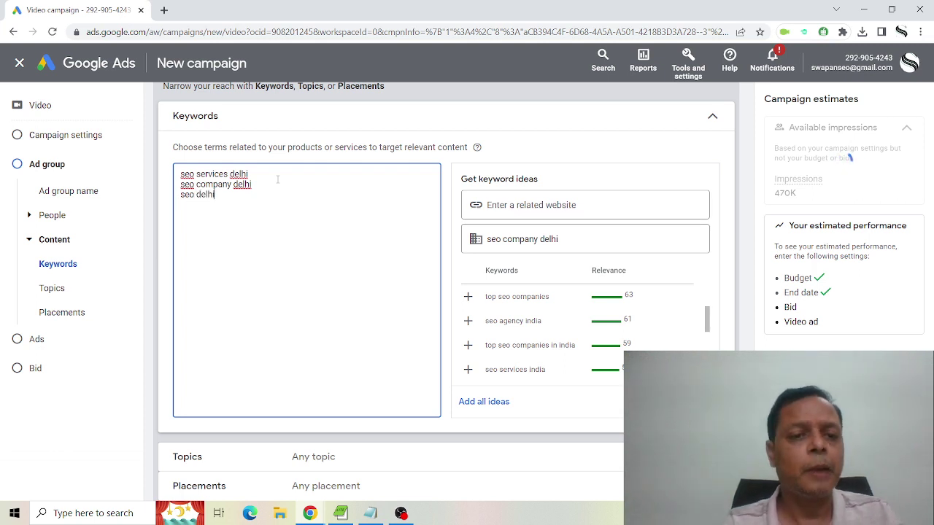
{"action": "key", "text": "Return"}
Review topic targeting options, leaving no topics selected.
{"action": "scroll", "coordinate": [318, 243], "scroll_direction": "down", "scroll_amount": 2}
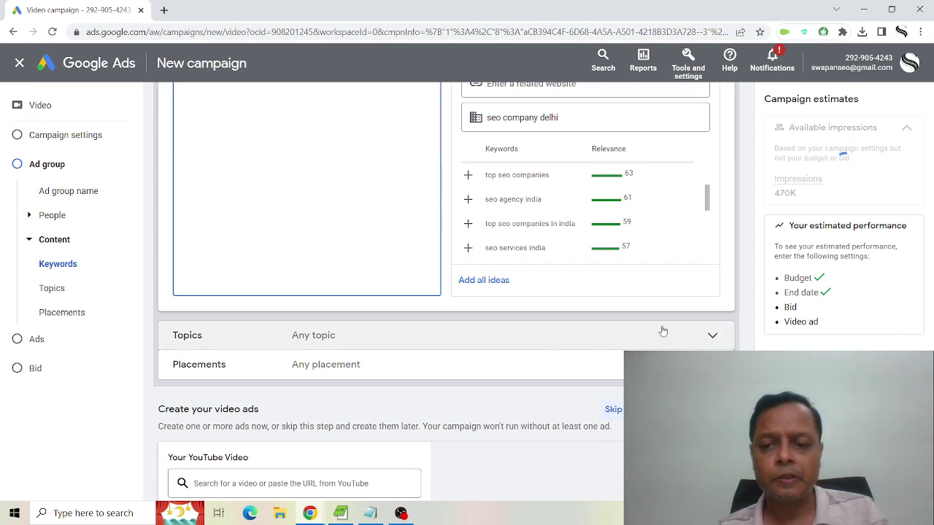
{"action": "scroll", "coordinate": [663, 331], "scroll_direction": "down", "scroll_amount": 2}
{"action": "left_click", "coordinate": [712, 218]}
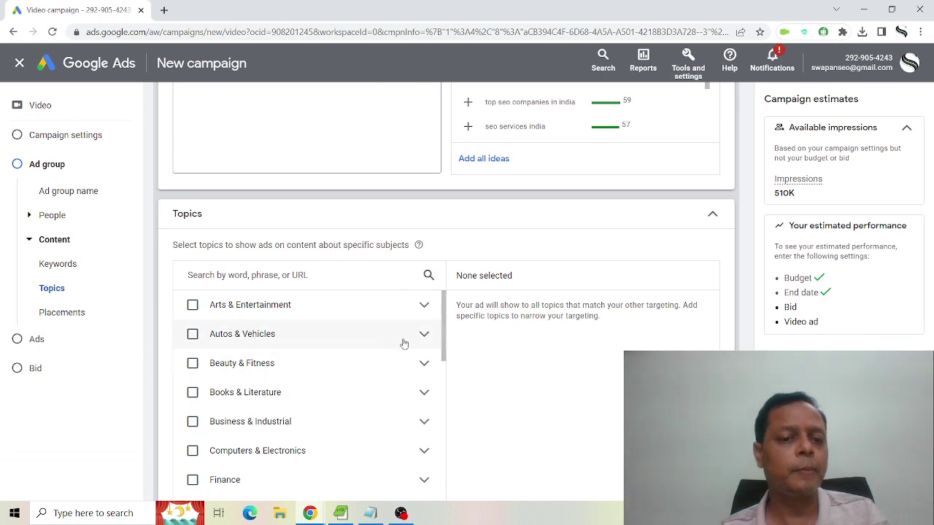
{"action": "scroll", "coordinate": [384, 360], "scroll_direction": "down", "scroll_amount": 1}
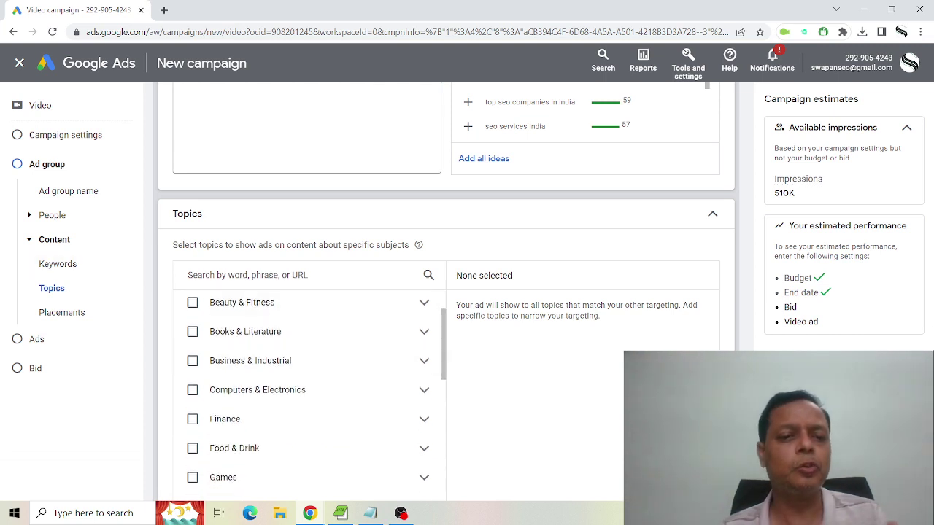
{"action": "scroll", "coordinate": [445, 292], "scroll_direction": "down", "scroll_amount": 5}
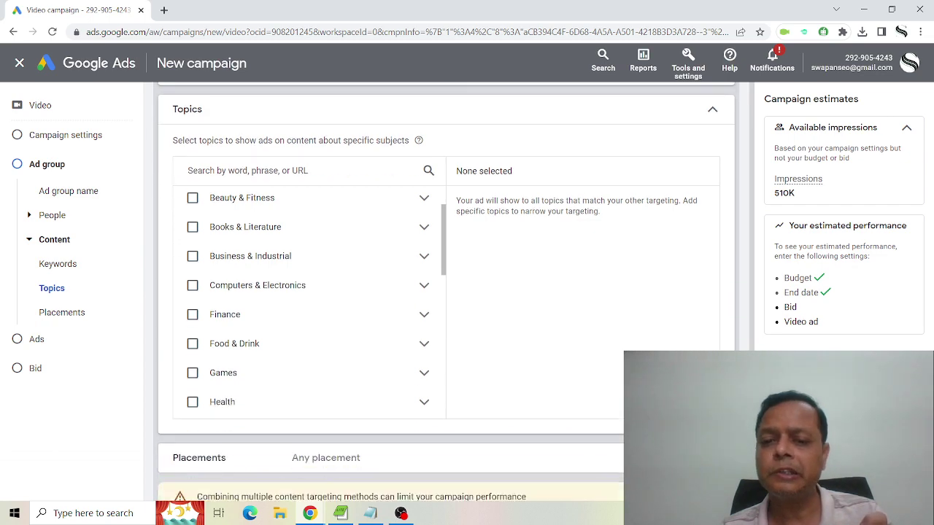
Review placement targeting's Enter and Browse tabs, adding no placements.
{"action": "left_click", "coordinate": [421, 220]}
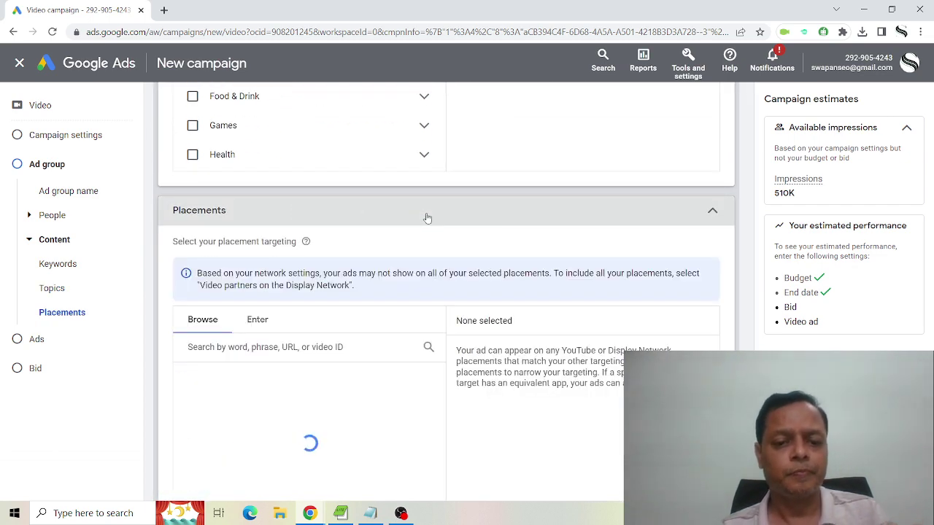
{"action": "scroll", "coordinate": [427, 218], "scroll_direction": "down", "scroll_amount": 2}
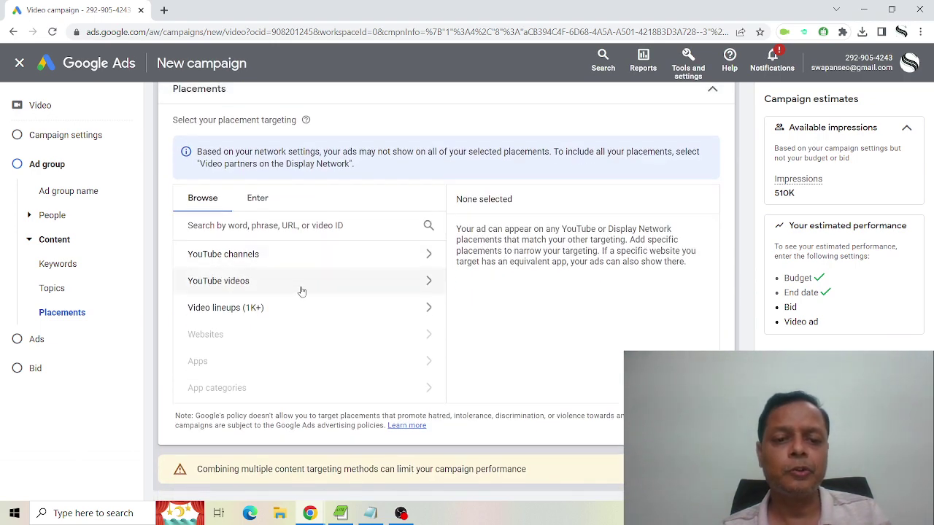
{"action": "left_click", "coordinate": [256, 199]}
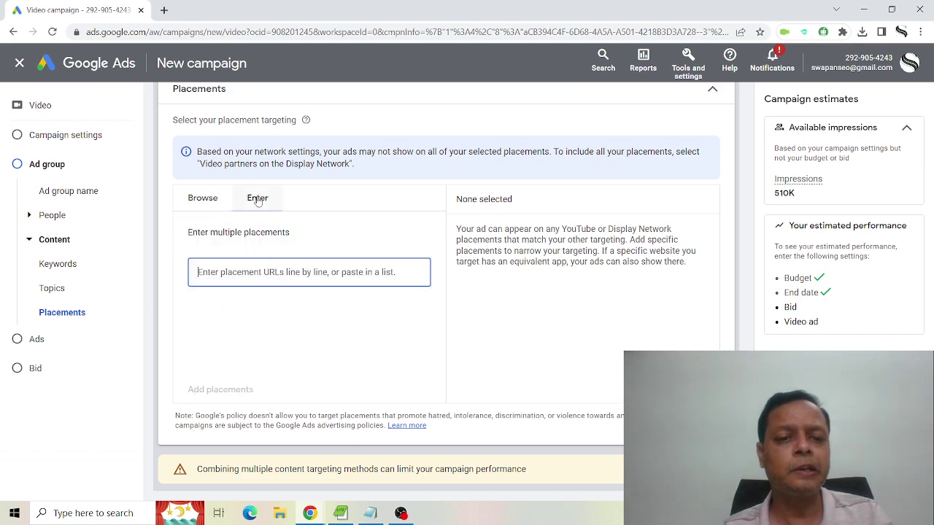
{"action": "left_click", "coordinate": [202, 205]}
{"action": "scroll", "coordinate": [538, 293], "scroll_direction": "down", "scroll_amount": 5}
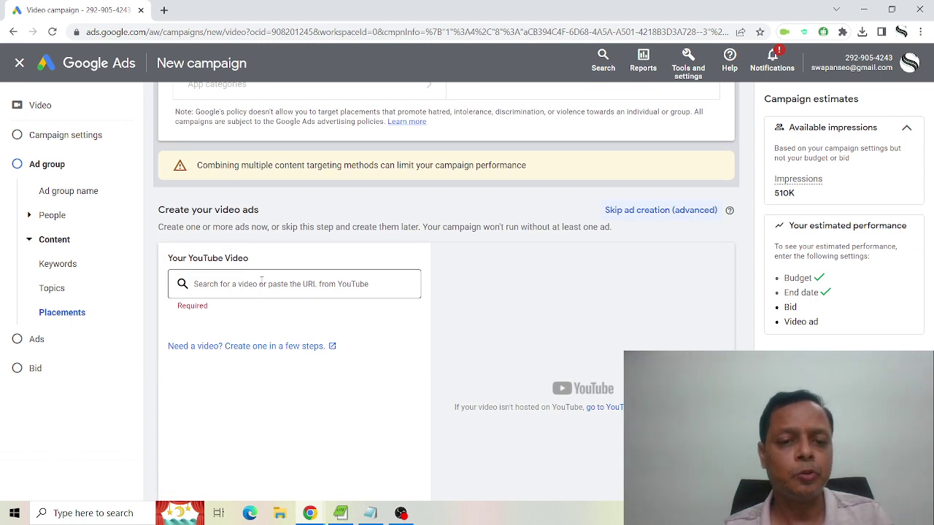
{"action": "left_click", "coordinate": [262, 284]}
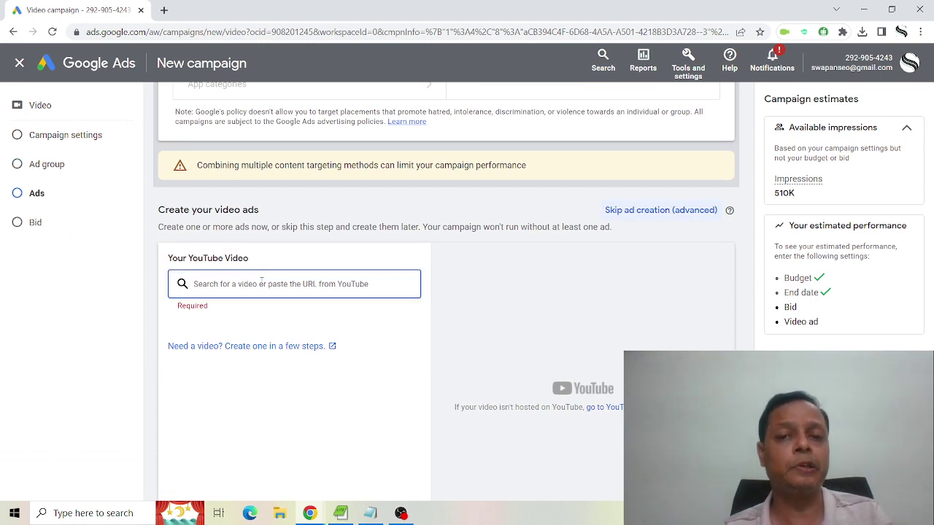
Copy the link of the second Popular video from the YouTube channel in a new tab.
{"action": "left_click", "coordinate": [164, 10]}
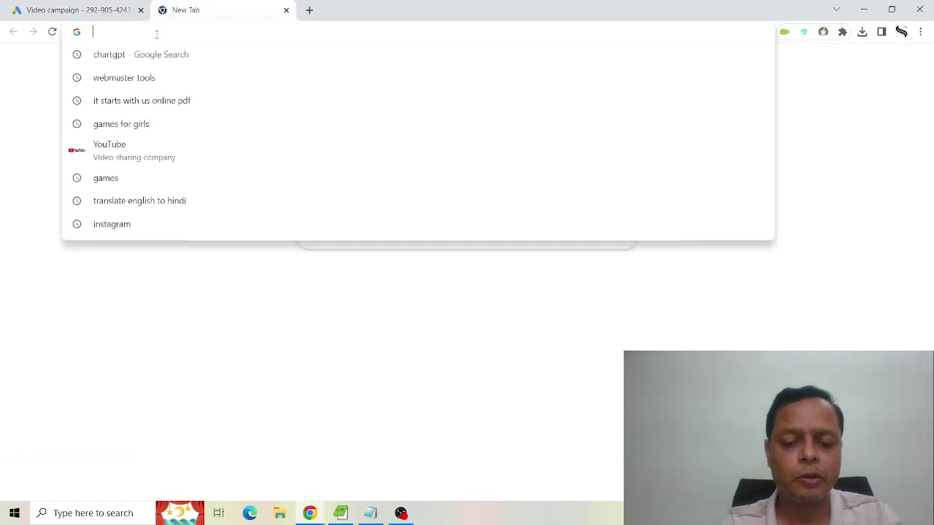
{"action": "type", "text": "you"}
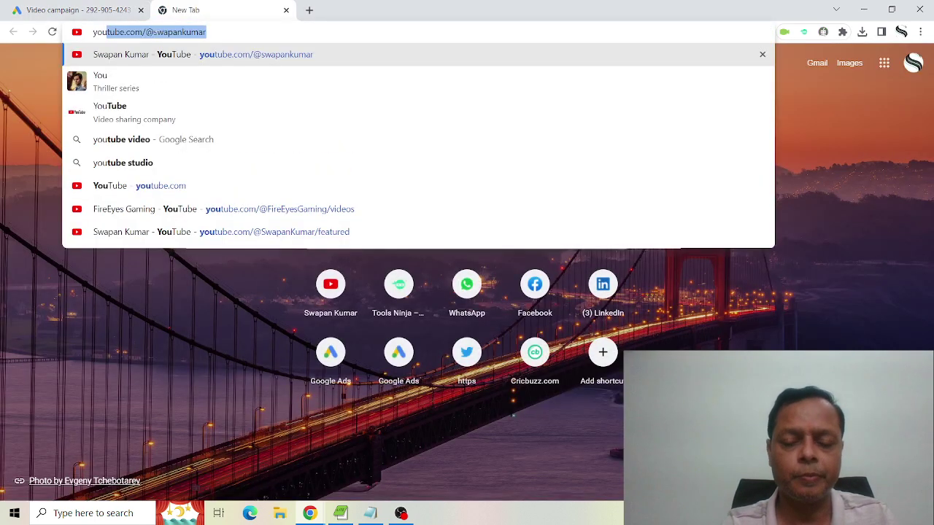
{"action": "key", "text": "Return"}
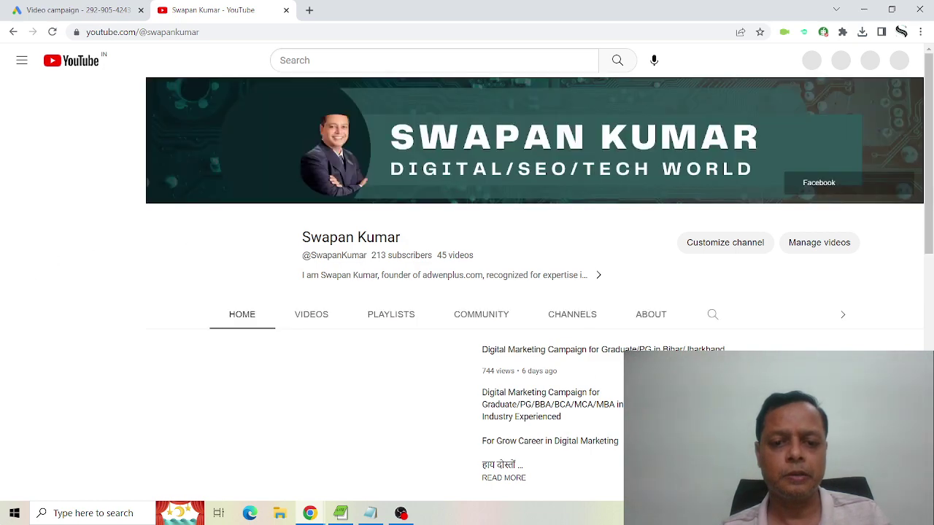
{"action": "scroll", "coordinate": [299, 413], "scroll_direction": "down", "scroll_amount": 3}
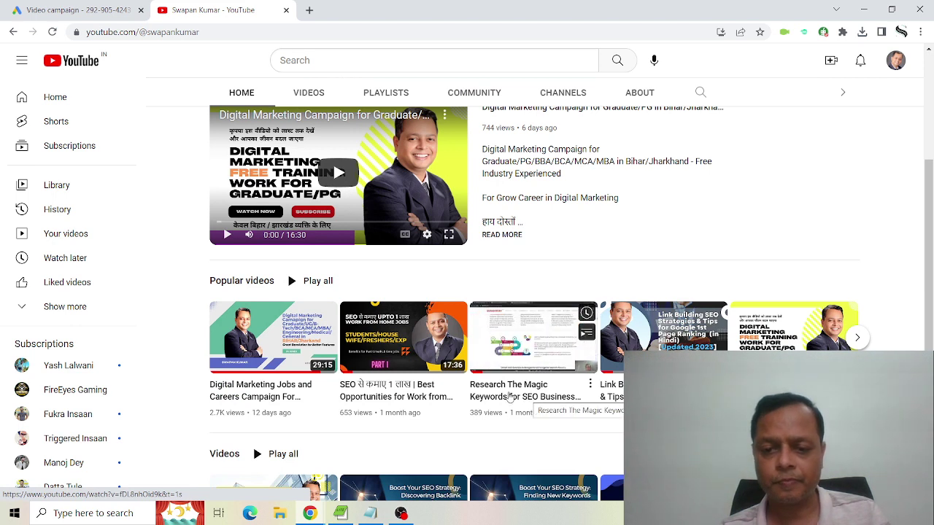
{"action": "right_click", "coordinate": [377, 391]}
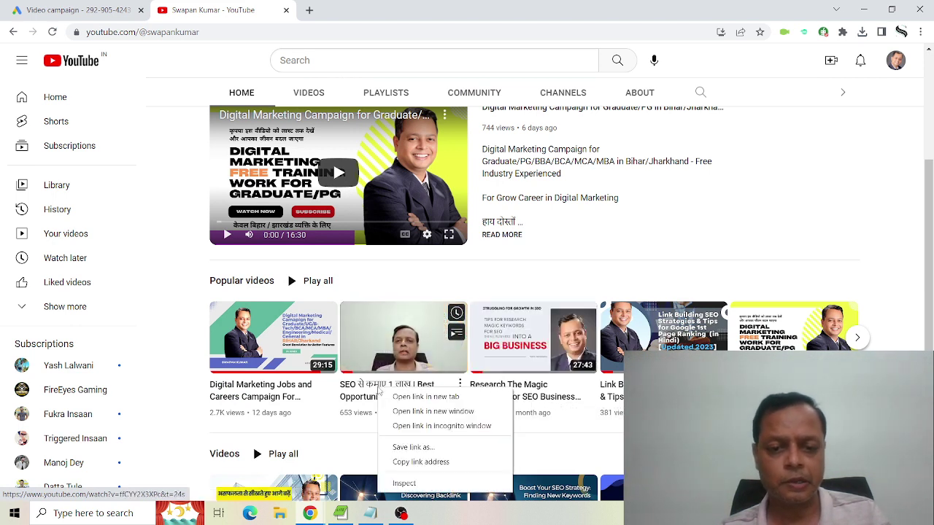
{"action": "left_click", "coordinate": [446, 463]}
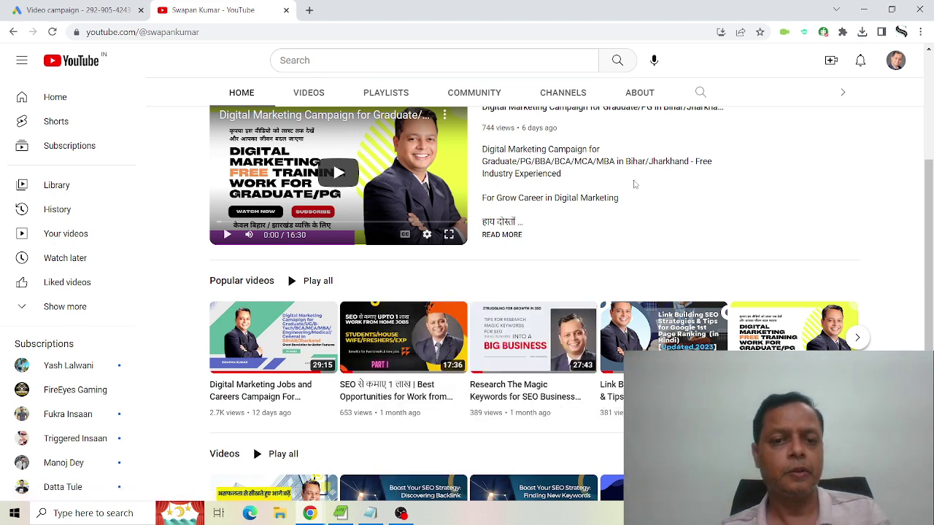
{"action": "left_click", "coordinate": [69, 10]}
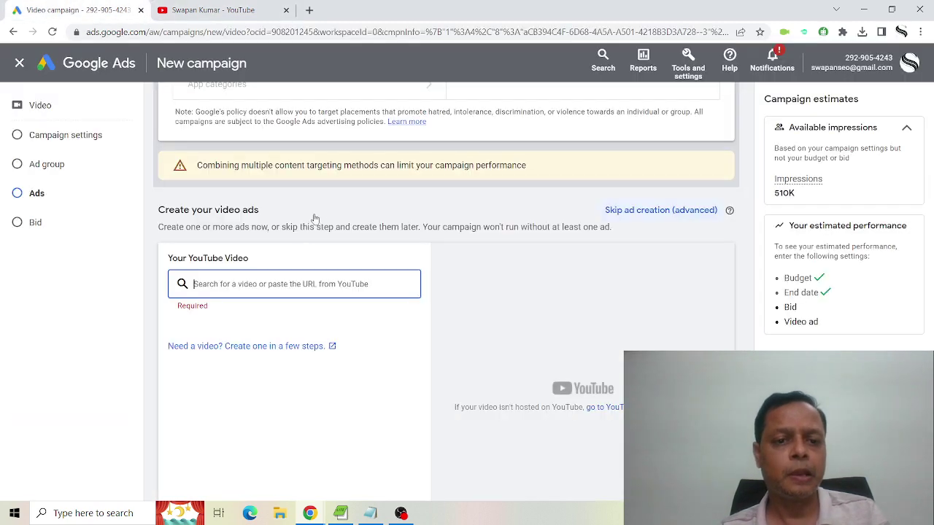
Paste the copied YouTube link as the ad's video and choose the In-feed video ad format.
{"action": "type", "text": "https://www.youtube.com/watch?v=tfCYY2X3XPc&t=24s"}
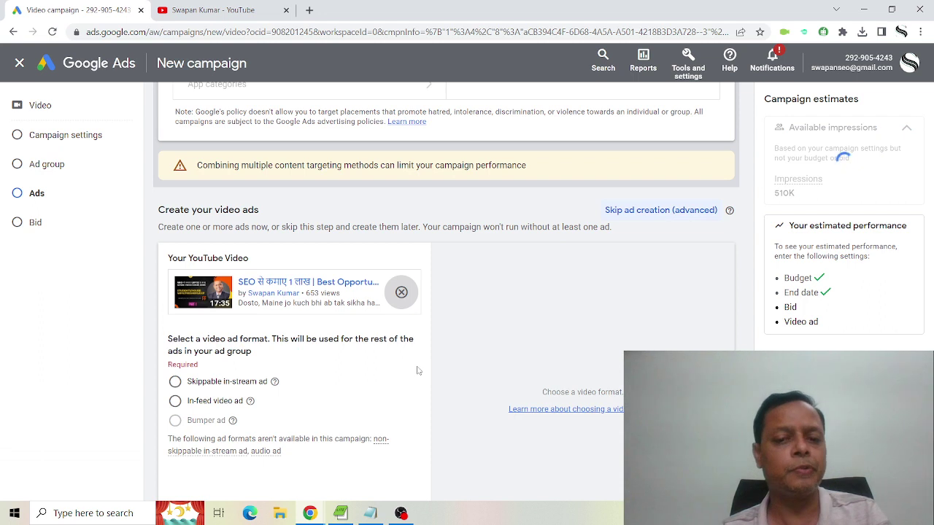
{"action": "scroll", "coordinate": [418, 371], "scroll_direction": "down", "scroll_amount": 2}
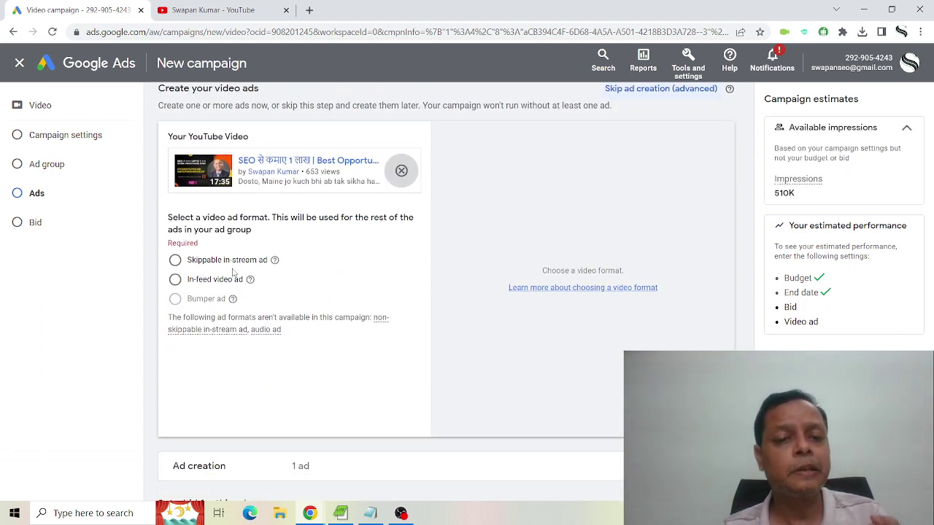
{"action": "left_click", "coordinate": [175, 281]}
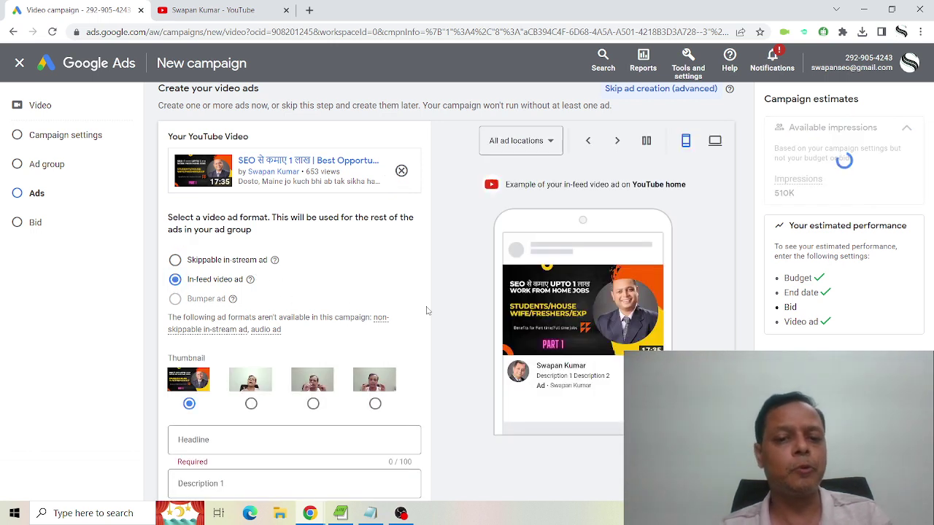
{"action": "scroll", "coordinate": [426, 310], "scroll_direction": "down", "scroll_amount": 1}
{"action": "scroll", "coordinate": [426, 311], "scroll_direction": "down", "scroll_amount": 2}
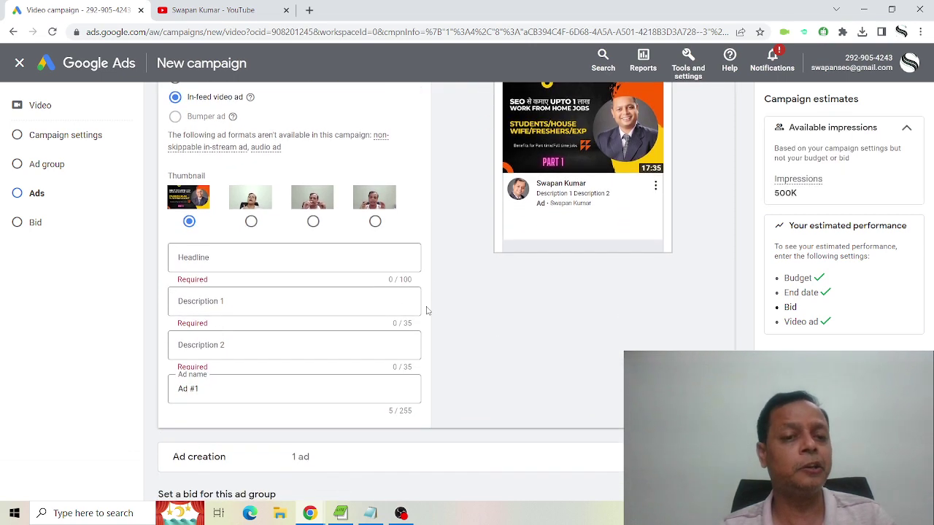
{"action": "left_click", "coordinate": [281, 255]}
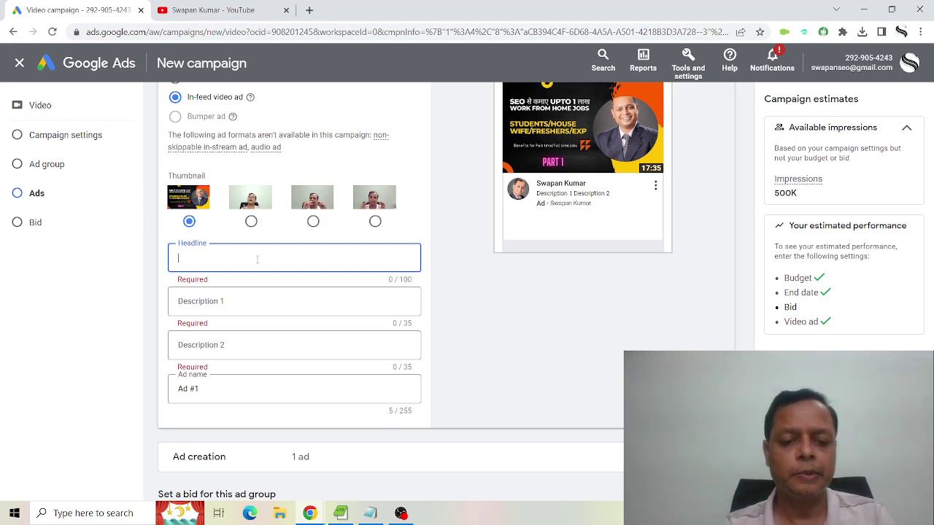
Enter headline 'Looking for SEO Services' and Description 1 'We Can Increase Traffic and Leads'.
{"action": "type", "text": "L"}
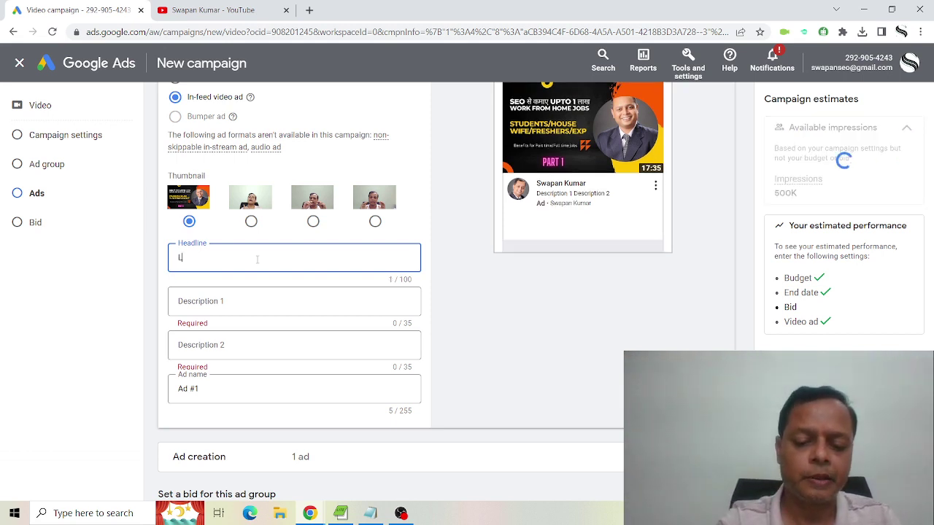
{"action": "type", "text": "ooking "}
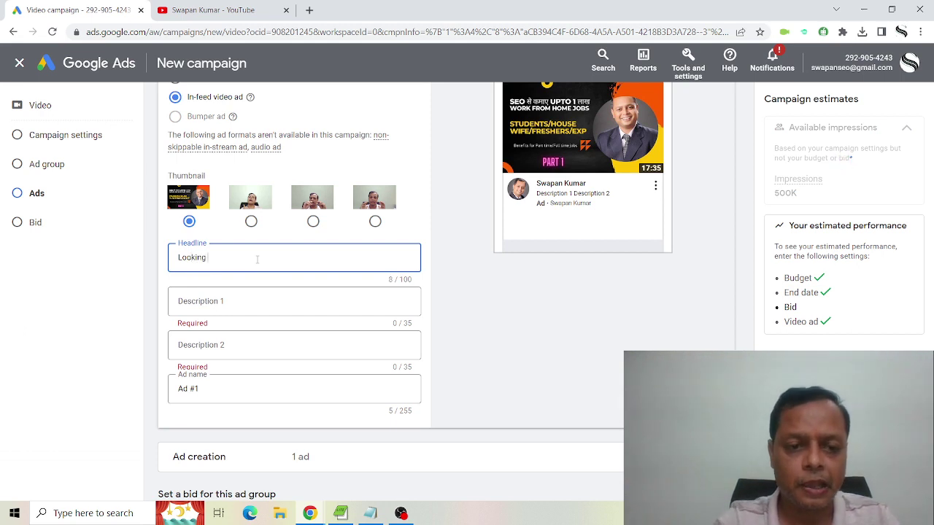
{"action": "type", "text": "for SEO Services"}
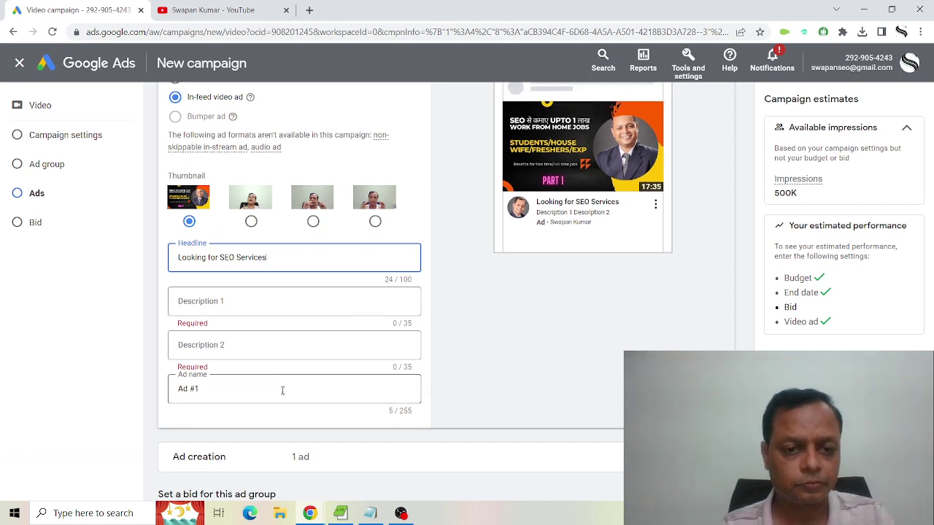
{"action": "left_click", "coordinate": [257, 303]}
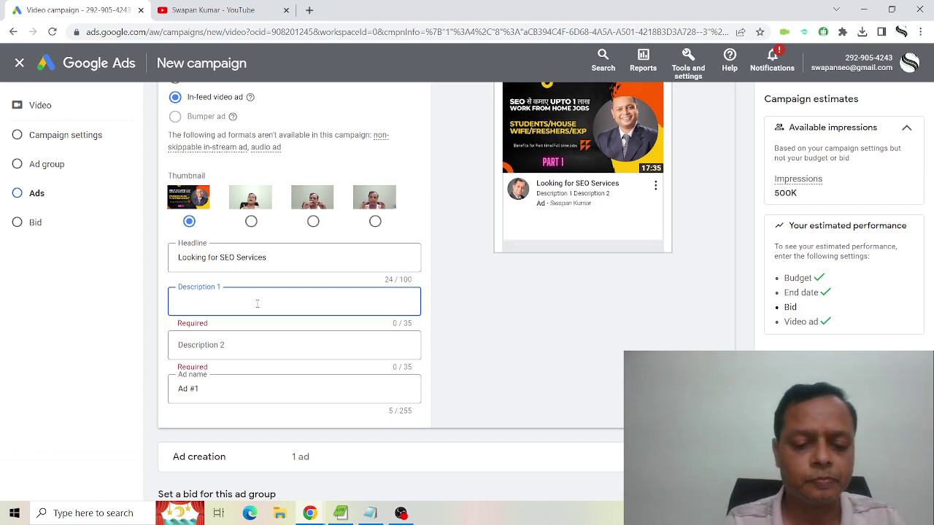
{"action": "type", "text": "Y"}
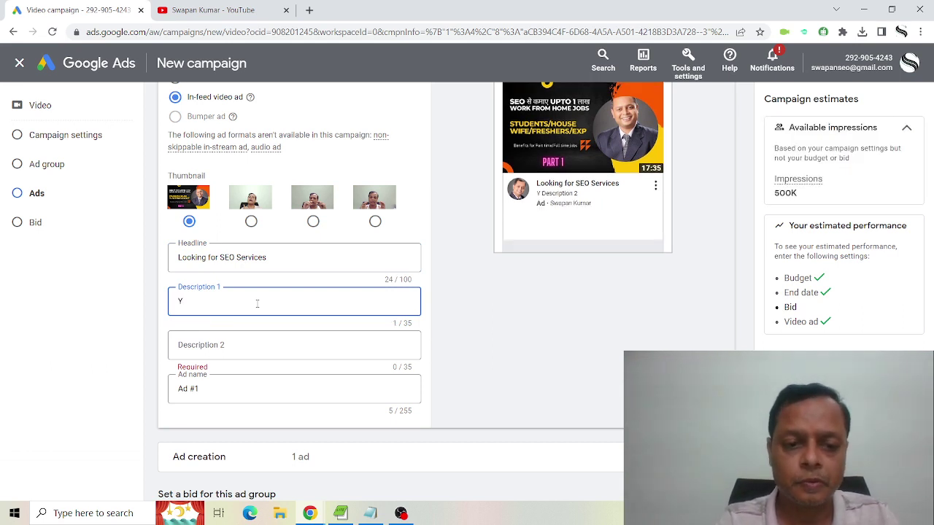
{"action": "key", "text": "BackSpace"}
{"action": "type", "text": "D"}
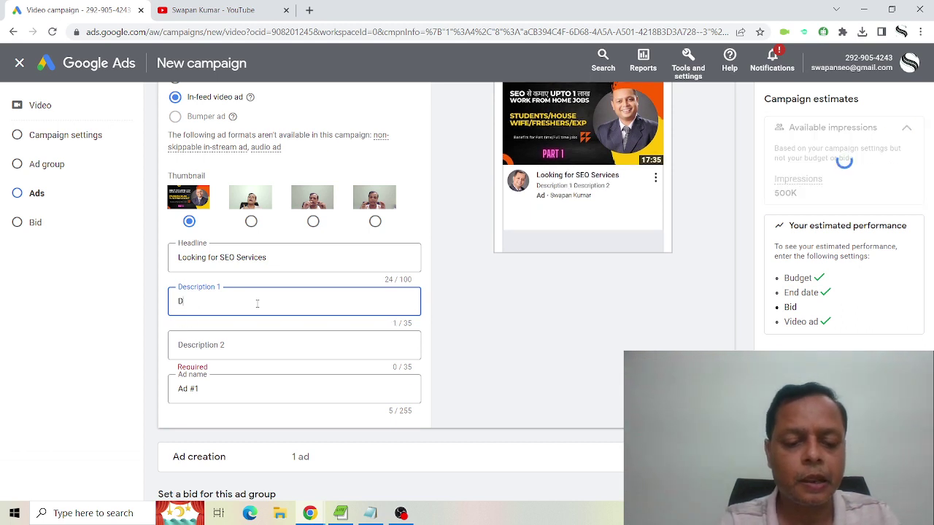
{"action": "type", "text": "ivert "}
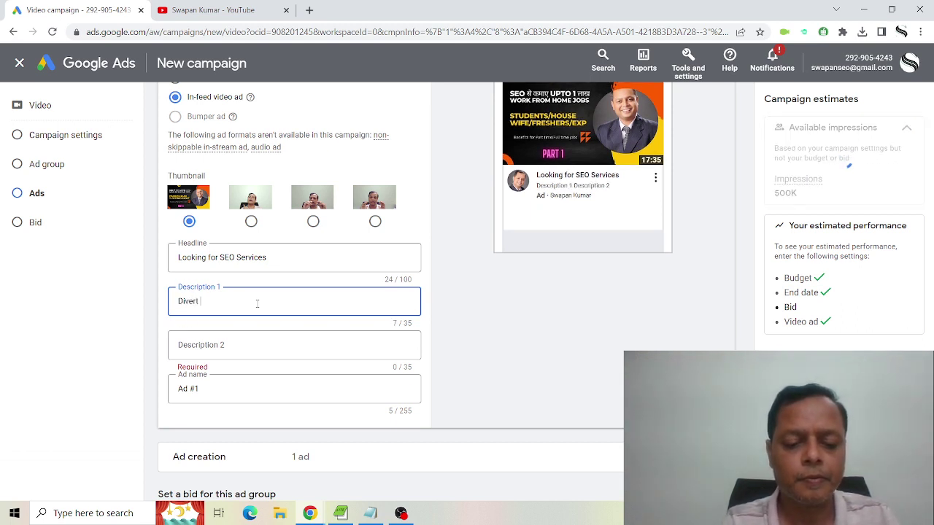
{"action": "type", "text": "Website"}
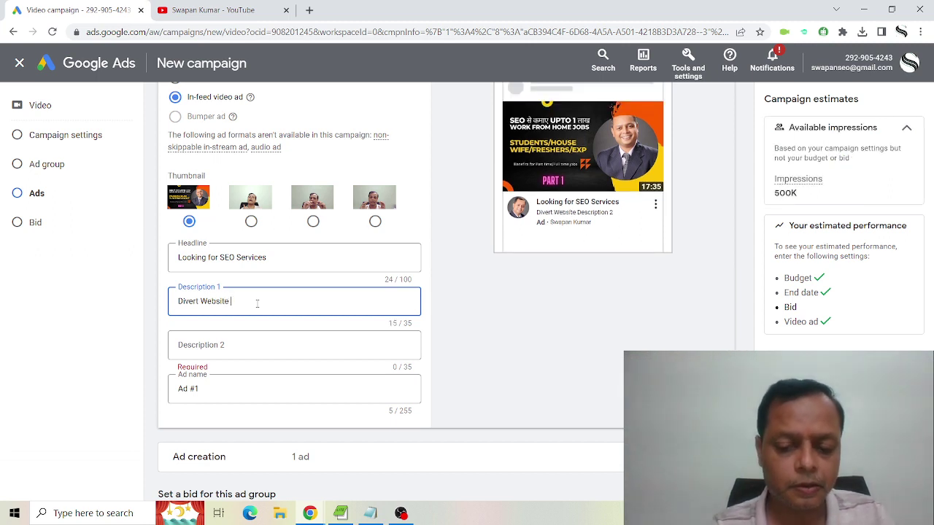
{"action": "key", "text": "BackSpace"}
{"action": "key", "text": "BackSpace"}
{"action": "key", "text": "BackSpace"}
{"action": "key", "text": "BackSpace"}
{"action": "key", "text": "BackSpace"}
{"action": "key", "text": "BackSpace"}
{"action": "key", "text": "BackSpace"}
{"action": "key", "text": "BackSpace"}
{"action": "key", "text": "BackSpace"}
{"action": "key", "text": "BackSpace"}
{"action": "key", "text": "BackSpace"}
{"action": "key", "text": "BackSpace"}
{"action": "key", "text": "BackSpace"}
{"action": "key", "text": "BackSpace"}
{"action": "key", "text": "BackSpace"}
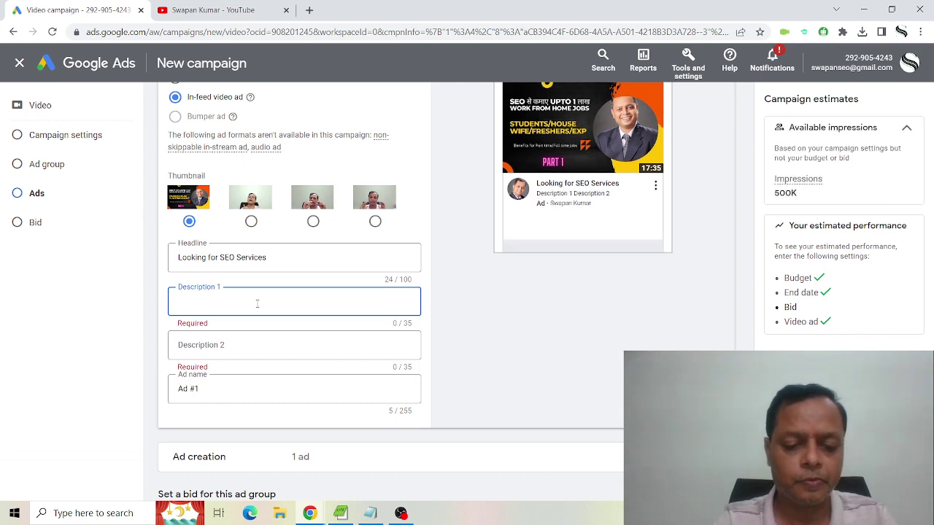
{"action": "type", "text": "We Can I"}
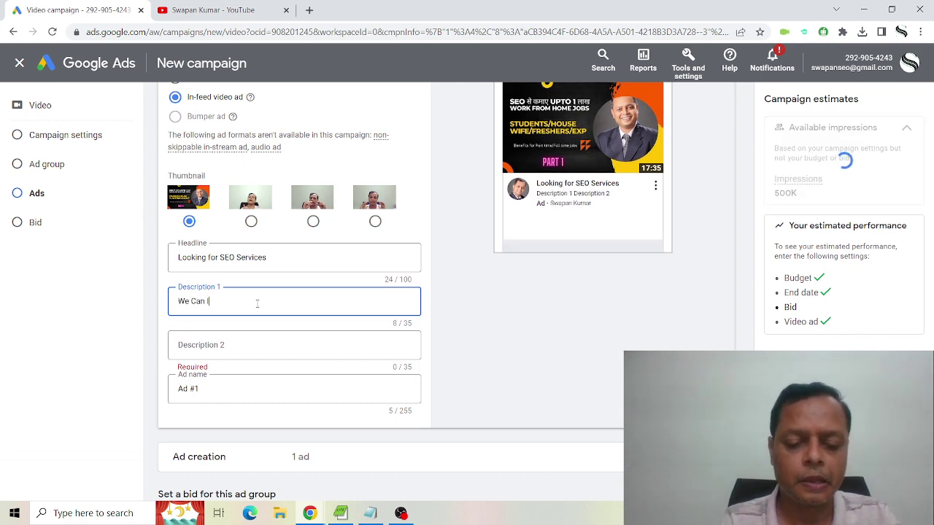
{"action": "type", "text": "ncrease "}
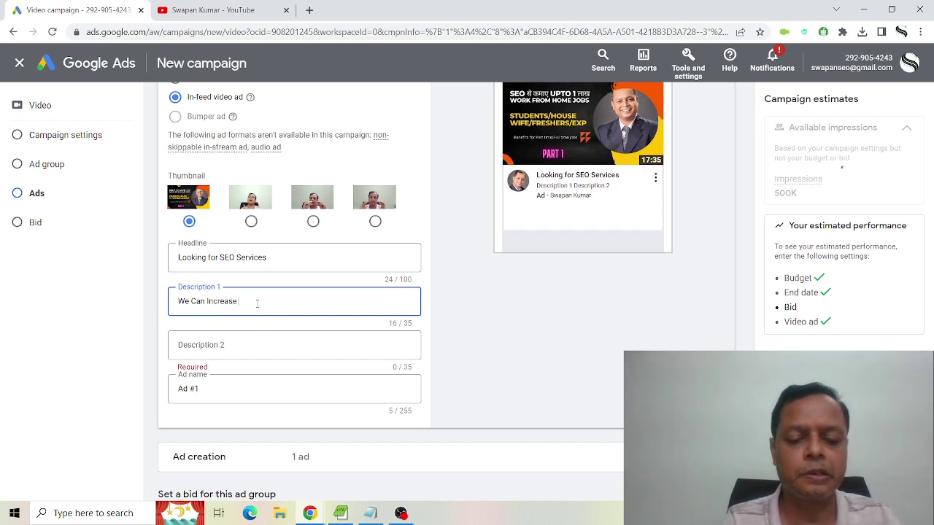
{"action": "type", "text": "Traffic"}
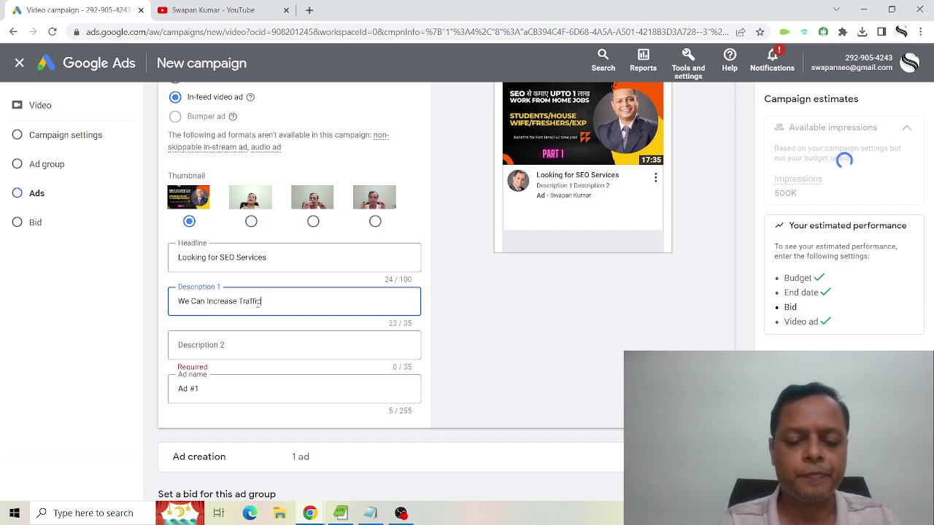
{"action": "type", "text": " and Le"}
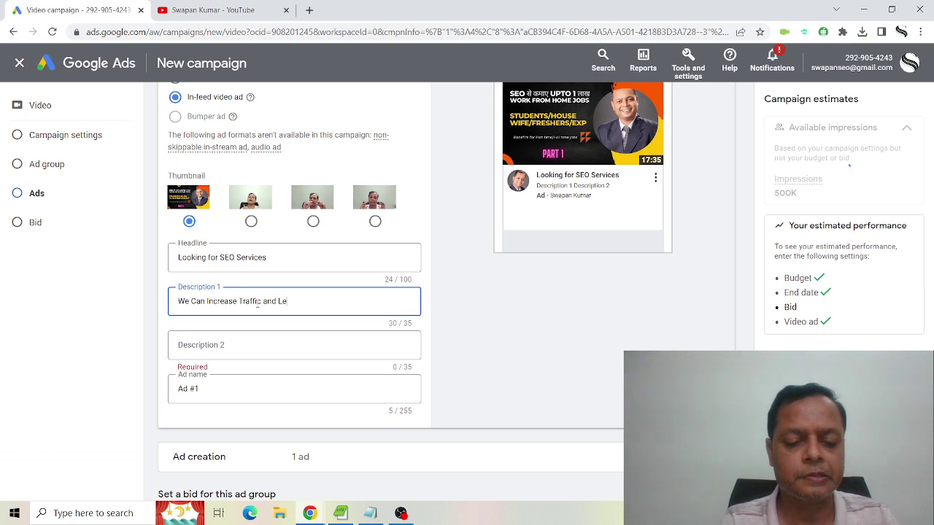
{"action": "type", "text": "ads"}
Set Description 2 to a call-the-phone-number or Request a Quote line and name the ad 'SEO Services'.
{"action": "left_click", "coordinate": [214, 349]}
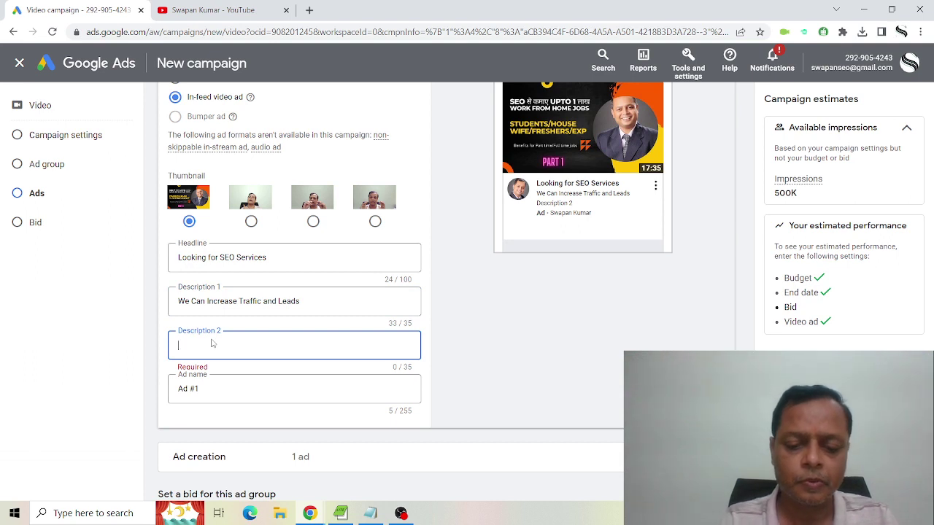
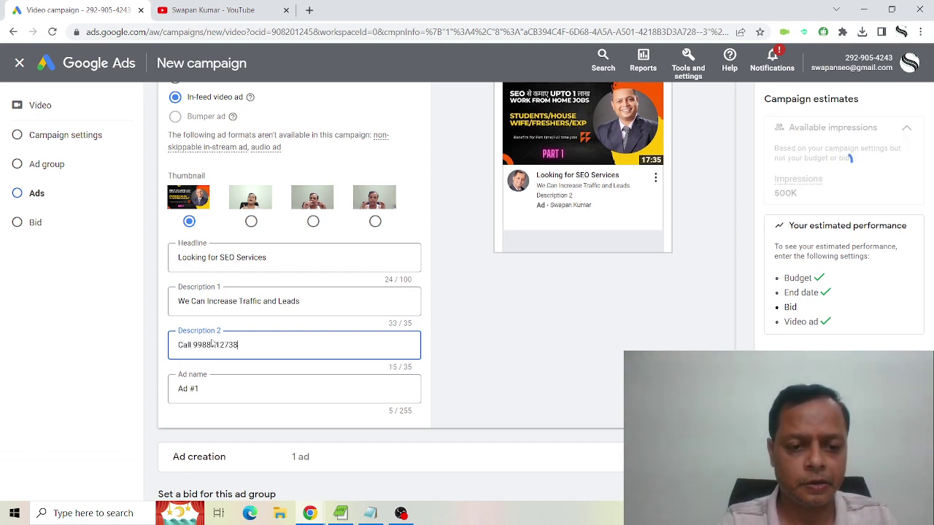
{"action": "type", "text": "or "}
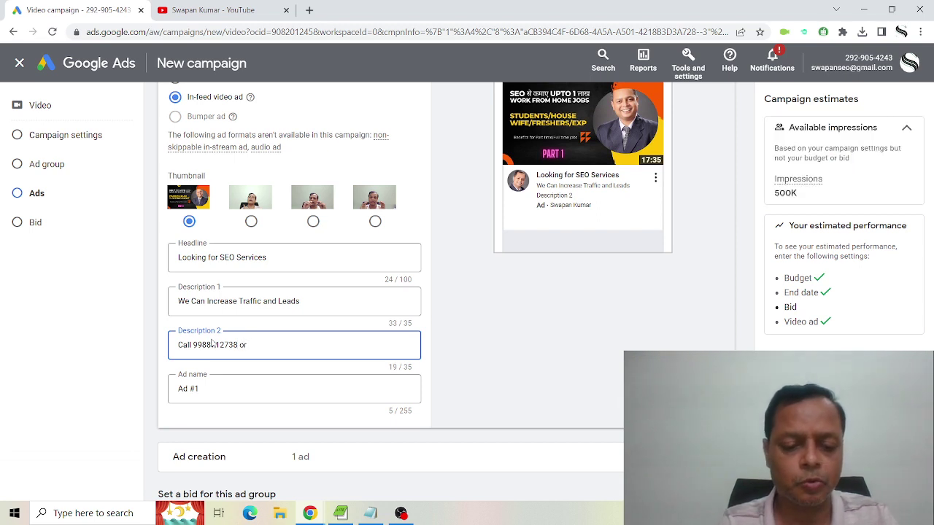
{"action": "type", "text": "Request a "}
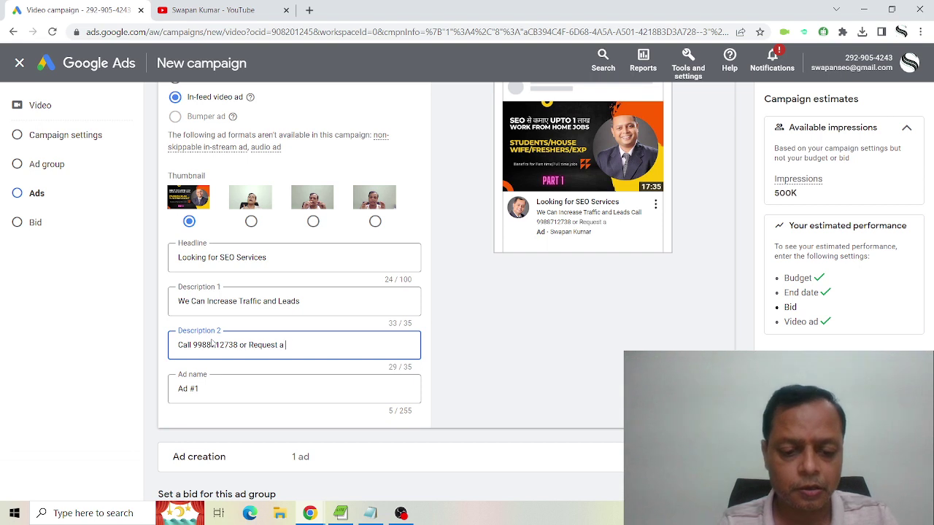
{"action": "type", "text": "Quote"}
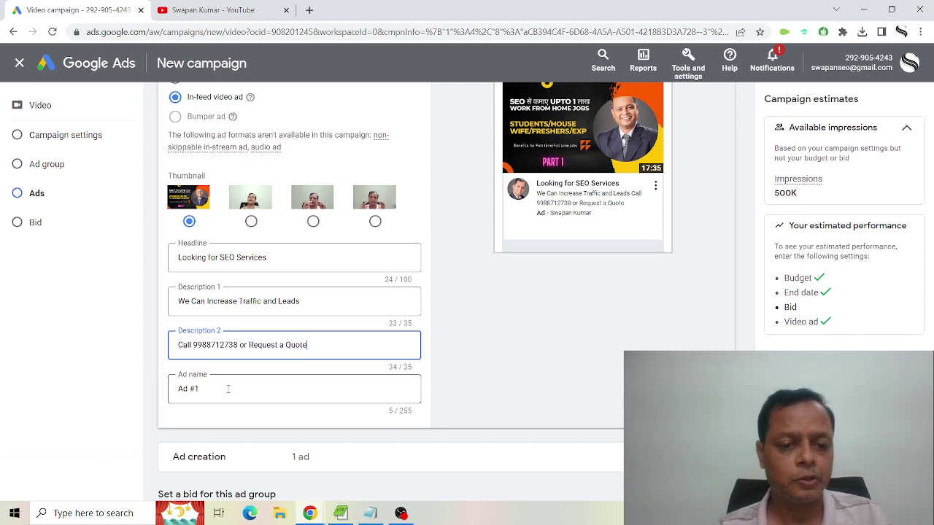
{"action": "left_click_drag", "start_coordinate": [228, 389], "coordinate": [155, 390]}
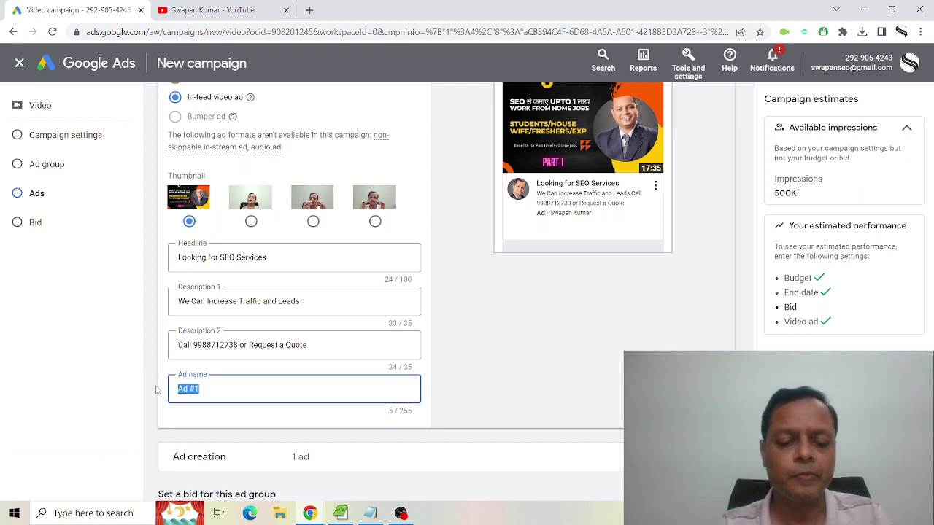
{"action": "type", "text": "SEO Serv"}
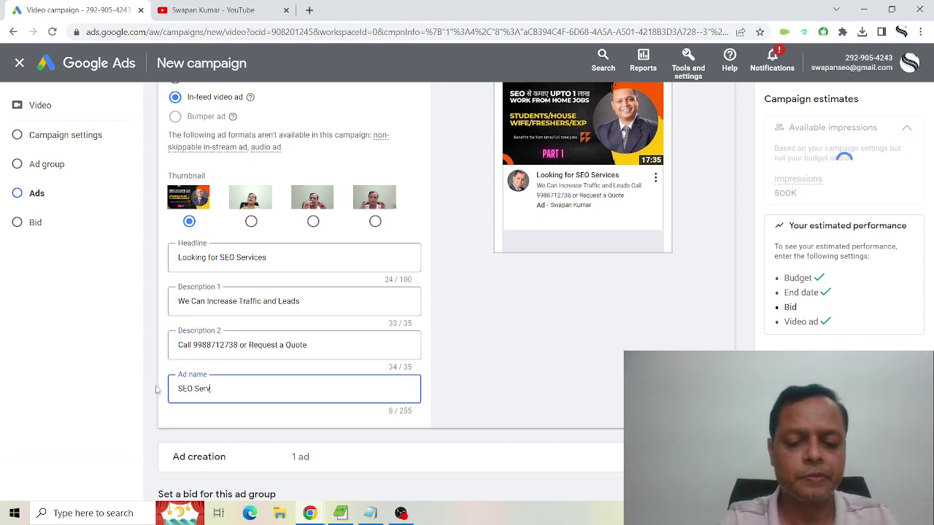
{"action": "type", "text": "ices"}
{"action": "scroll", "coordinate": [505, 337], "scroll_direction": "down", "scroll_amount": 2}
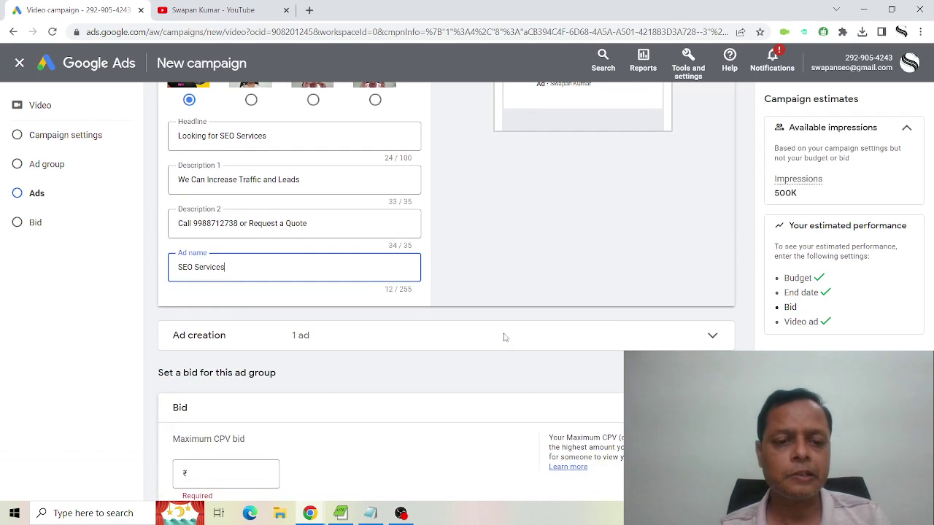
Add a new video ad and load the same YouTube video by pasting its link.
{"action": "scroll", "coordinate": [407, 302], "scroll_direction": "down", "scroll_amount": 1}
{"action": "left_click", "coordinate": [420, 282]}
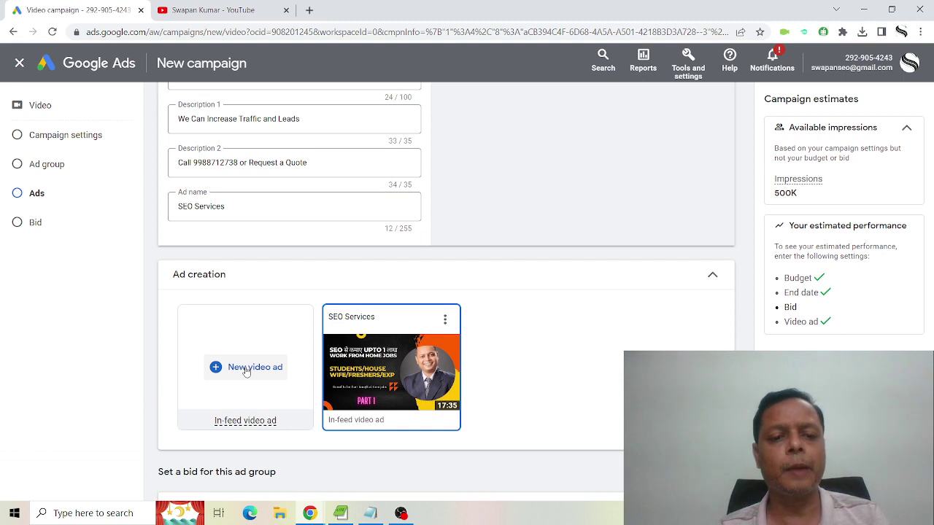
{"action": "left_click", "coordinate": [247, 368]}
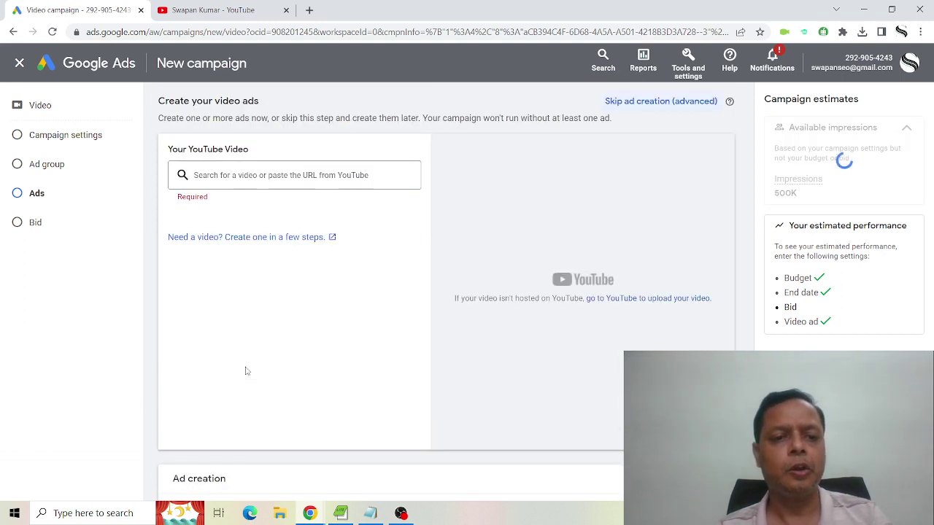
{"action": "left_click", "coordinate": [253, 124]}
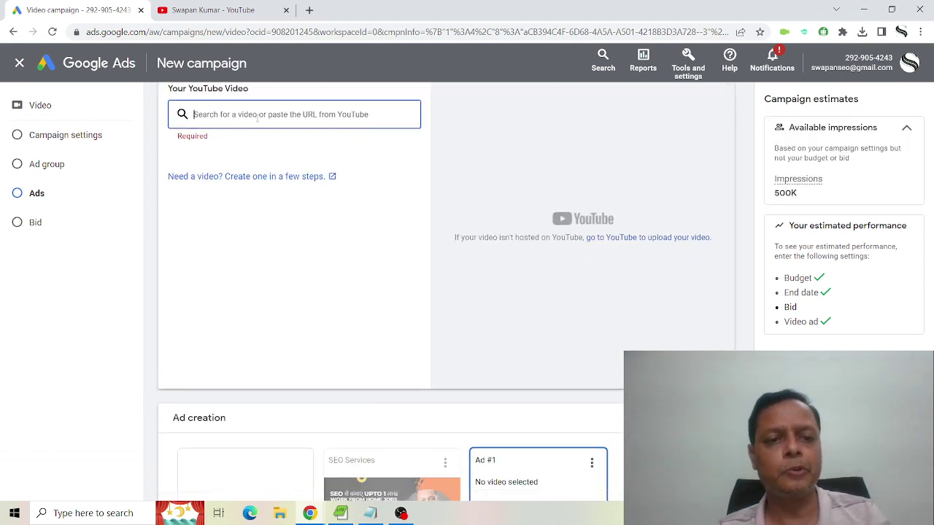
{"action": "type", "text": "https://www.youtube.com/watch?v=tfCYY2X3XPc"}
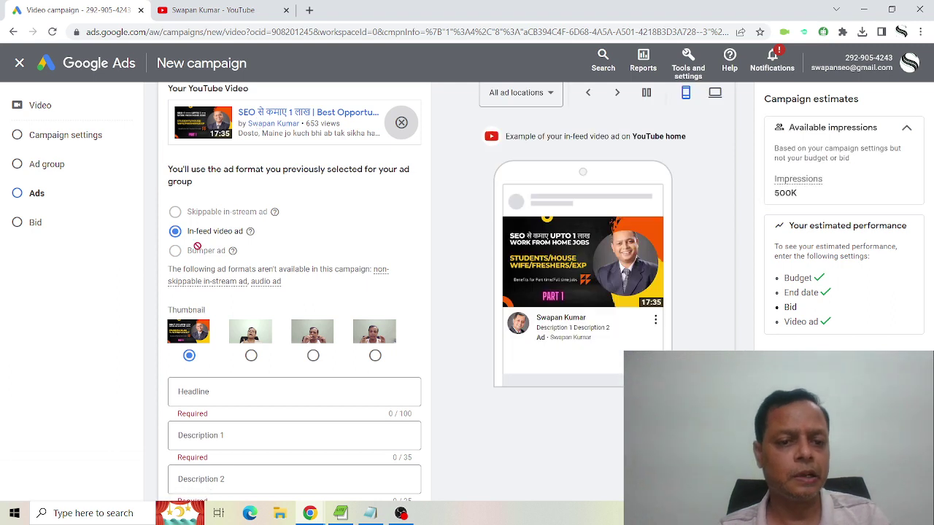
{"action": "scroll", "coordinate": [255, 278], "scroll_direction": "down", "scroll_amount": 3}
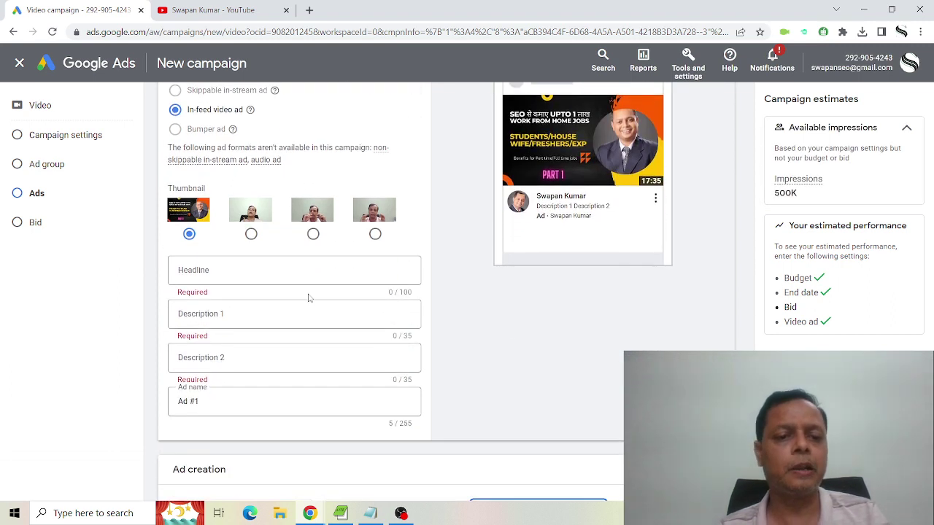
{"action": "left_click", "coordinate": [317, 267]}
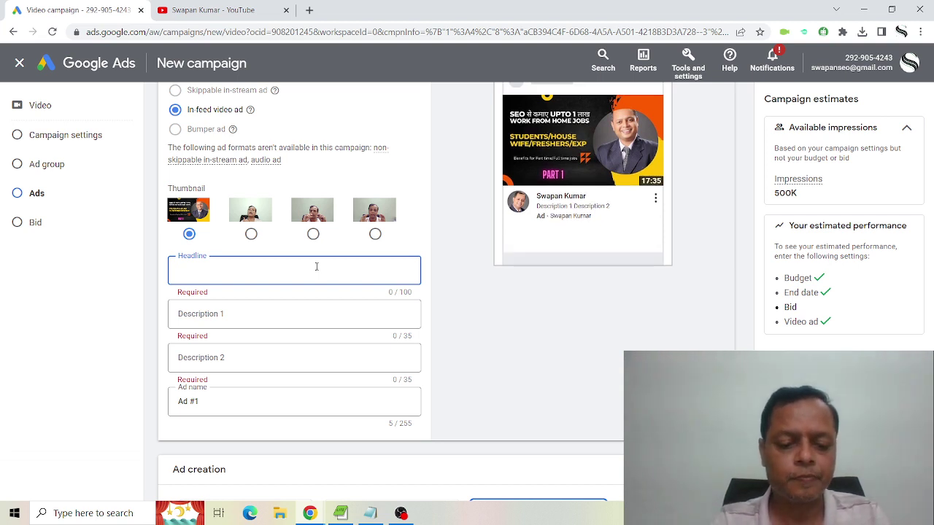
Set the second ad's headline to 'Get 1st Page Rankings in 3 Months'.
{"action": "type", "text": "SEO"}
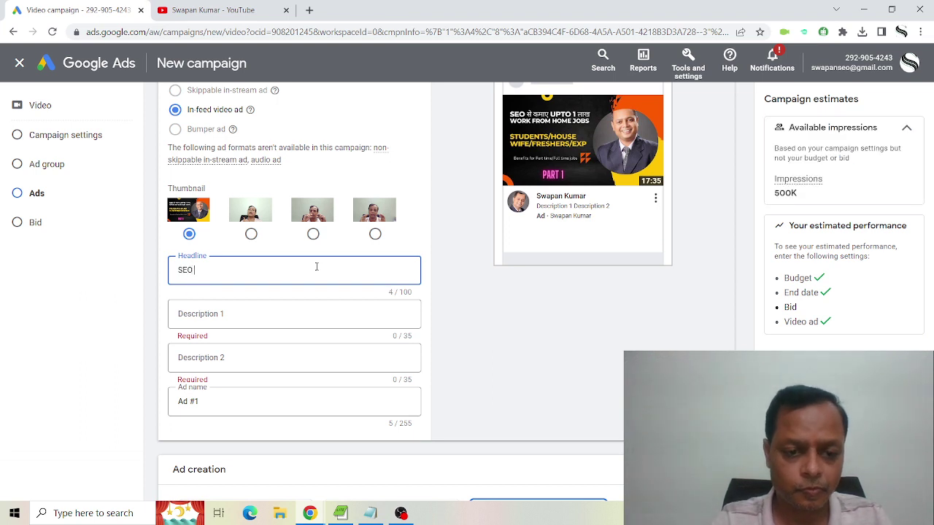
{"action": "key", "text": "BackSpace"}
{"action": "key", "text": "BackSpace"}
{"action": "key", "text": "BackSpace"}
{"action": "key", "text": "BackSpace"}
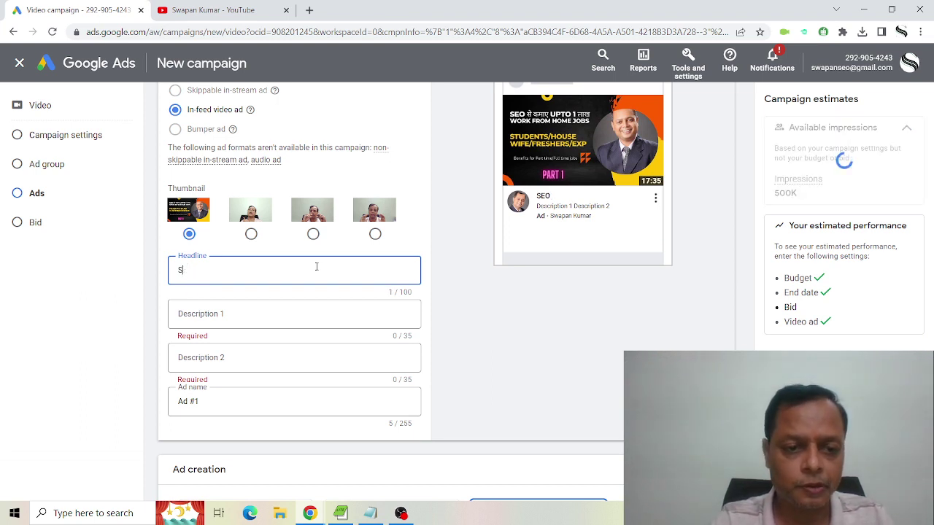
{"action": "type", "text": "Get "}
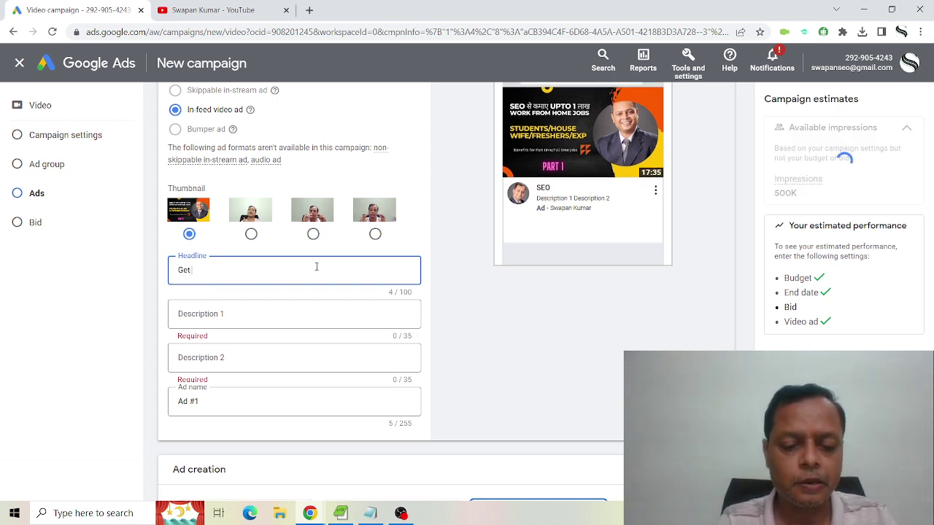
{"action": "type", "text": "1s"}
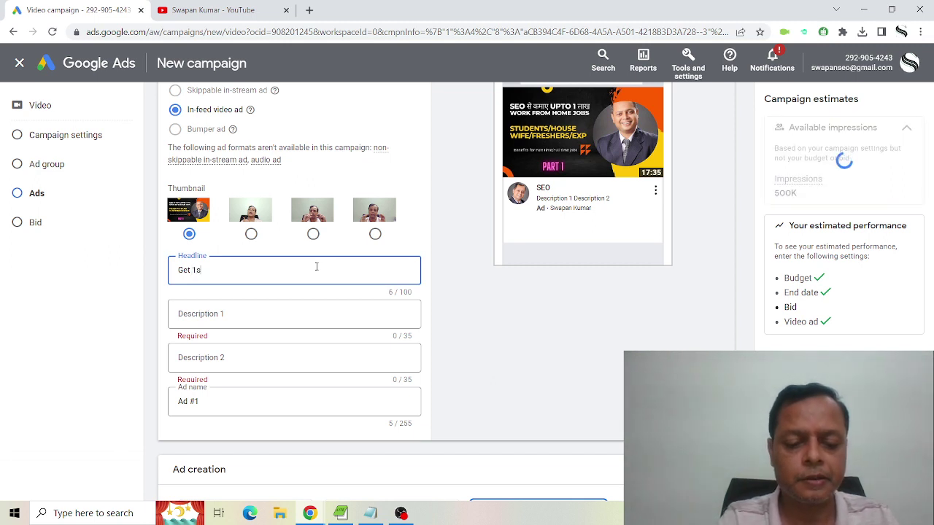
{"action": "type", "text": "t Page R"}
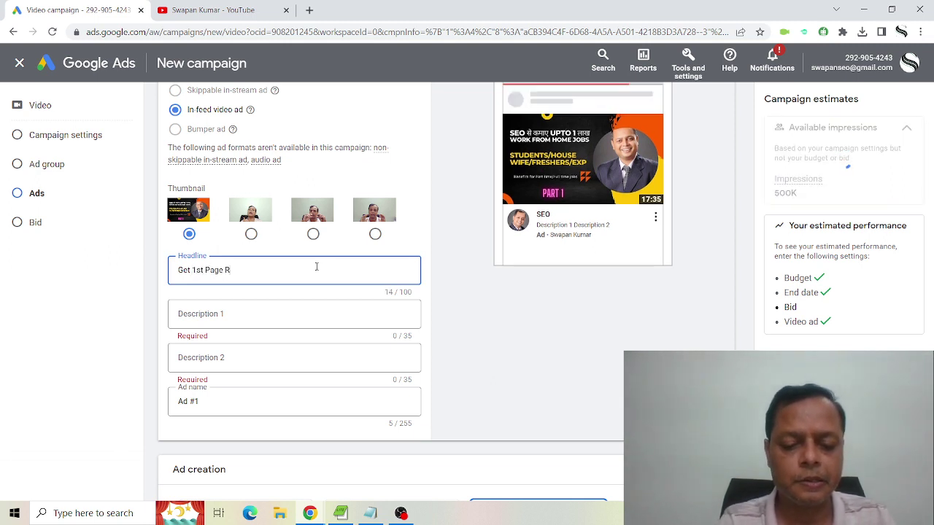
{"action": "type", "text": "ankings in "}
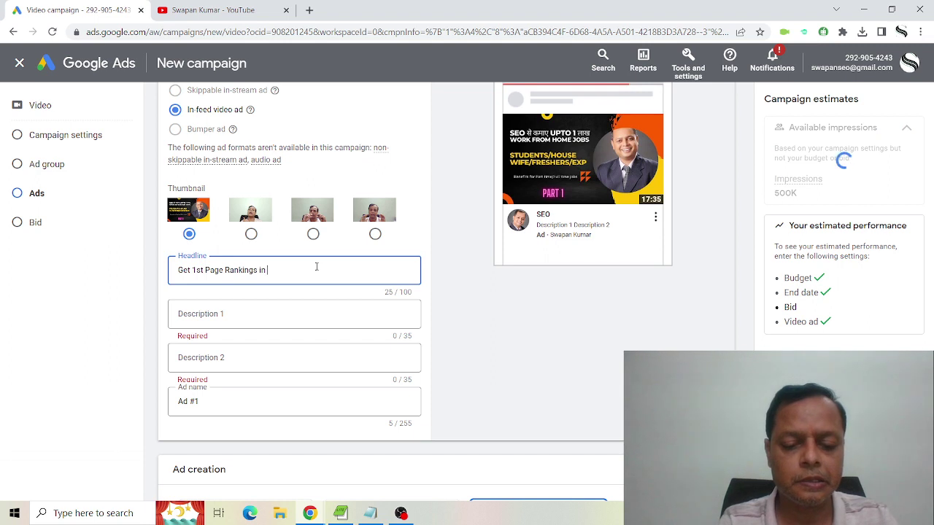
{"action": "type", "text": "3 months"}
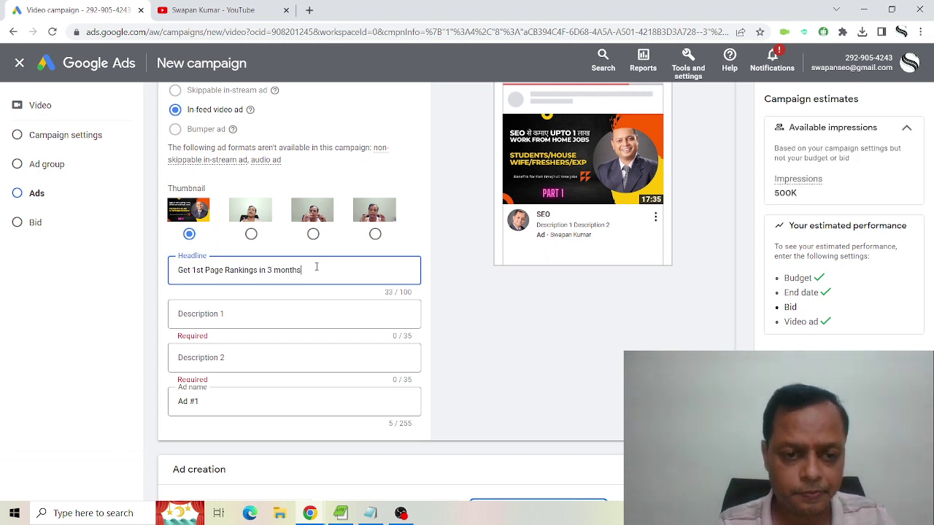
{"action": "left_click", "coordinate": [282, 323]}
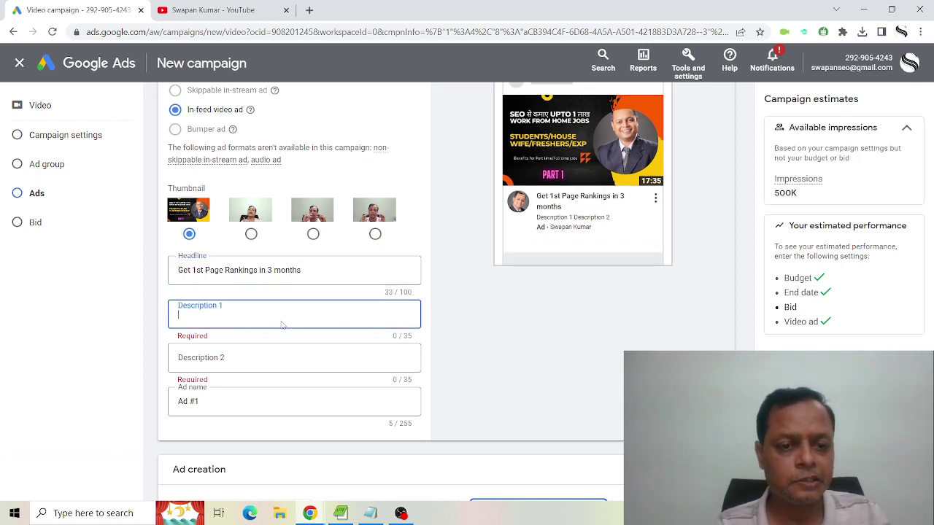
{"action": "left_click", "coordinate": [281, 274]}
{"action": "key", "text": "BackSpace"}
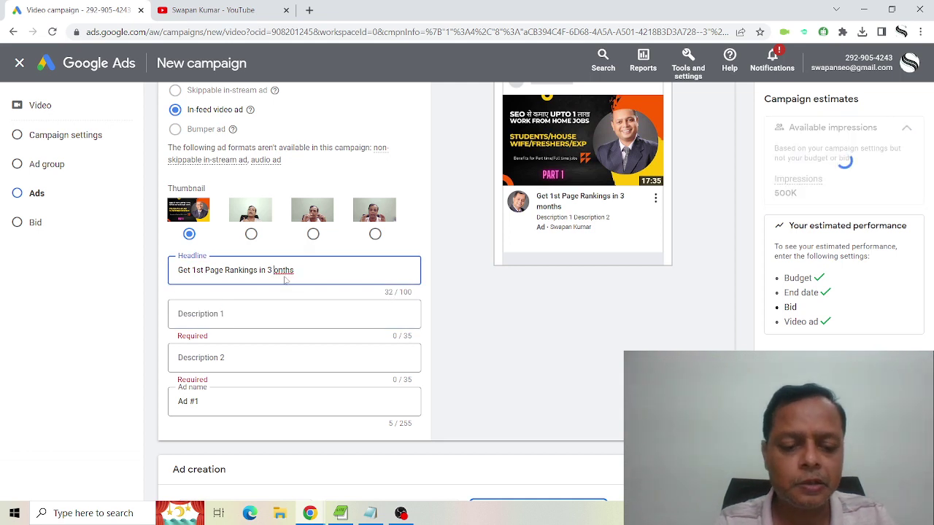
{"action": "type", "text": "M"}
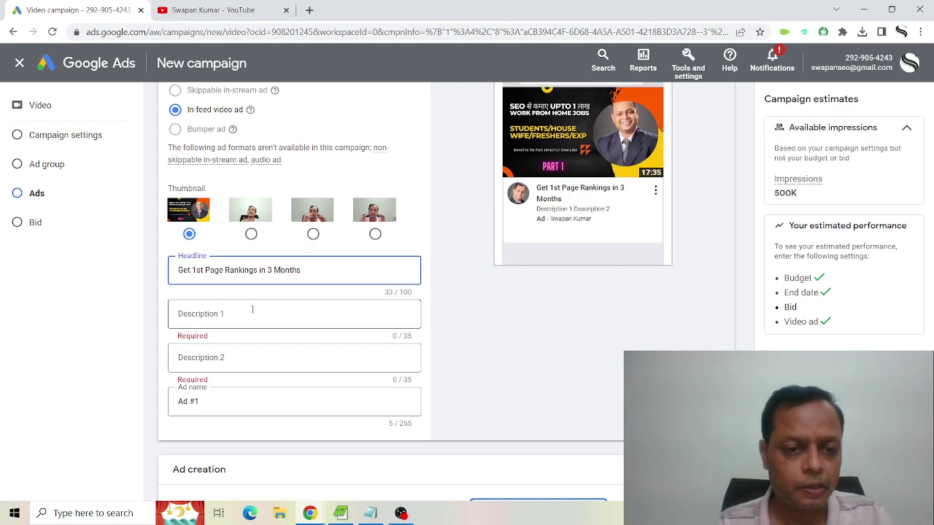
Enter descriptions 'Contact Adwen Plus for SEO Servcies' and 'Request a Free Quote!'.
{"action": "left_click", "coordinate": [252, 309]}
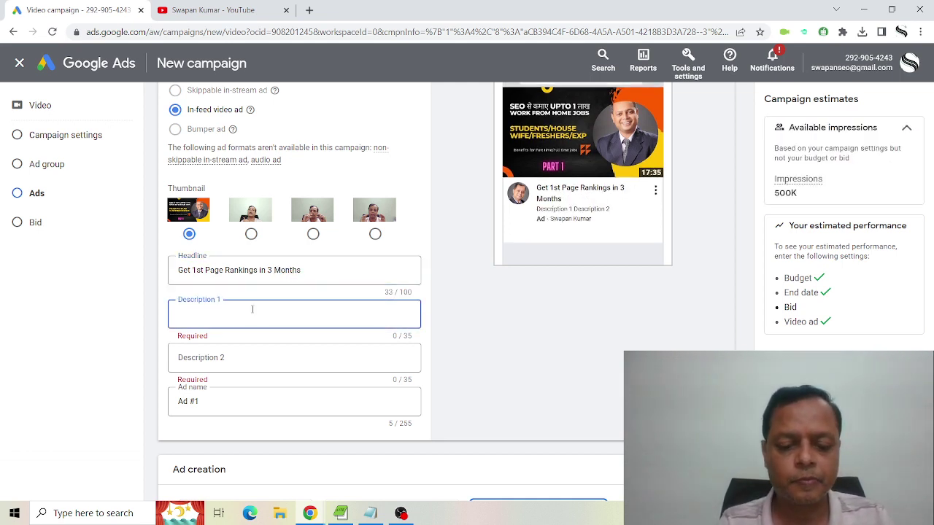
{"action": "type", "text": "Contact"}
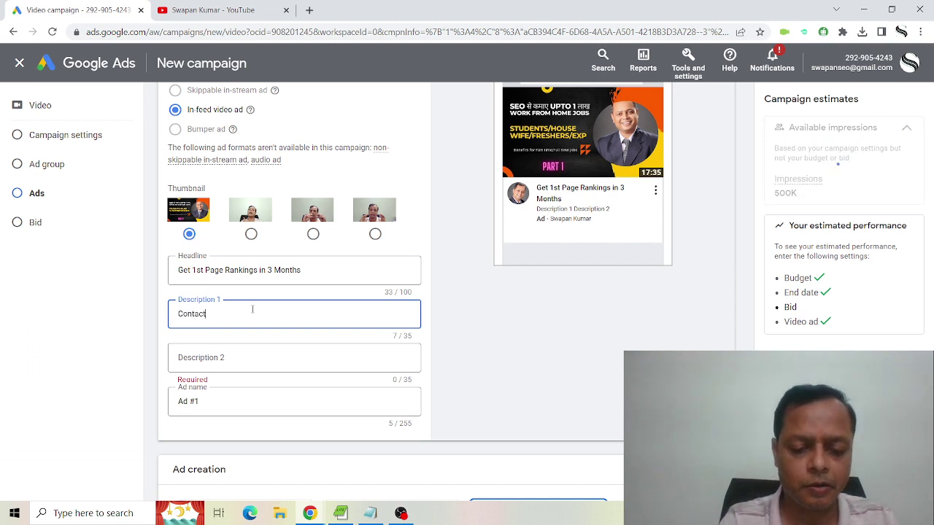
{"action": "type", "text": " Adwen "}
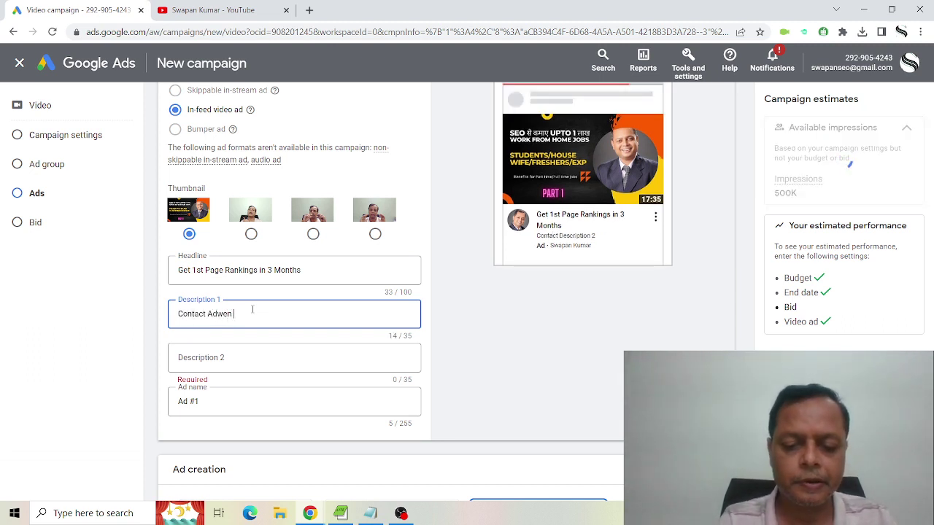
{"action": "type", "text": "Plus "}
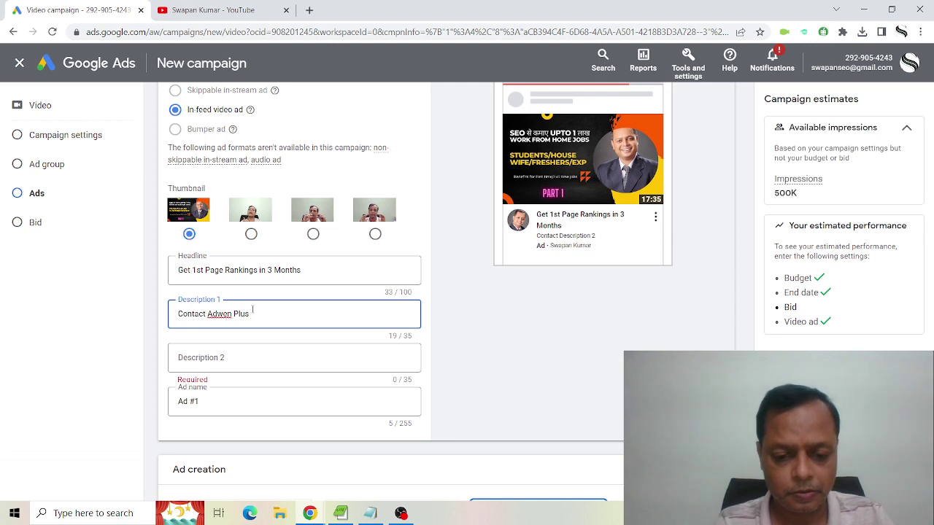
{"action": "type", "text": "for SEO "}
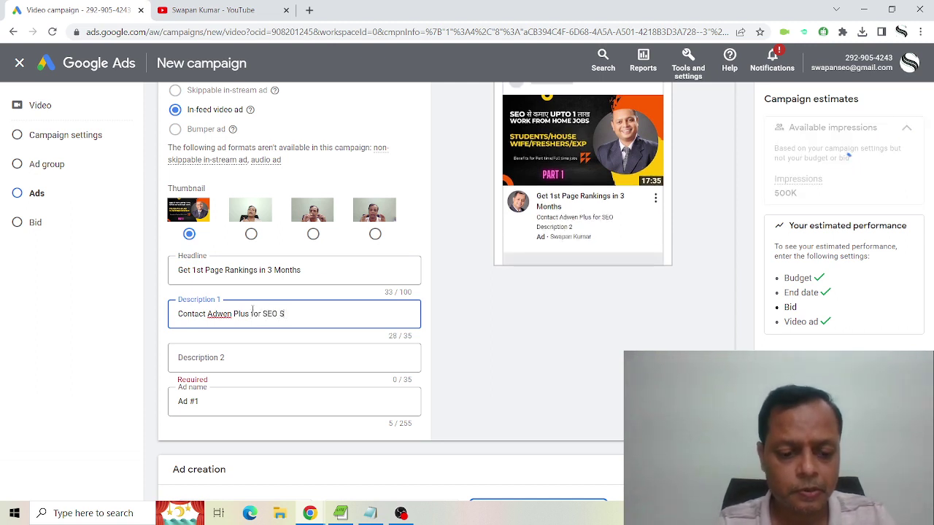
{"action": "type", "text": "Servcies"}
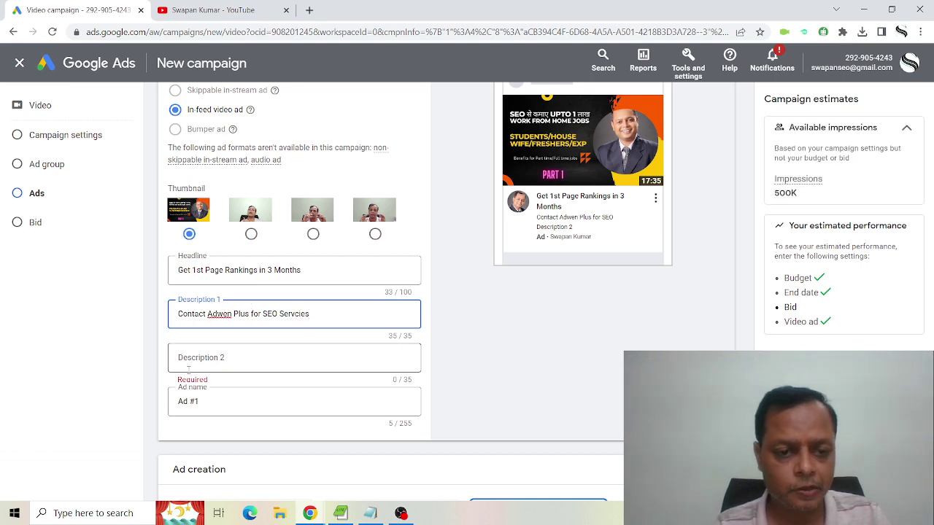
{"action": "left_click", "coordinate": [222, 358]}
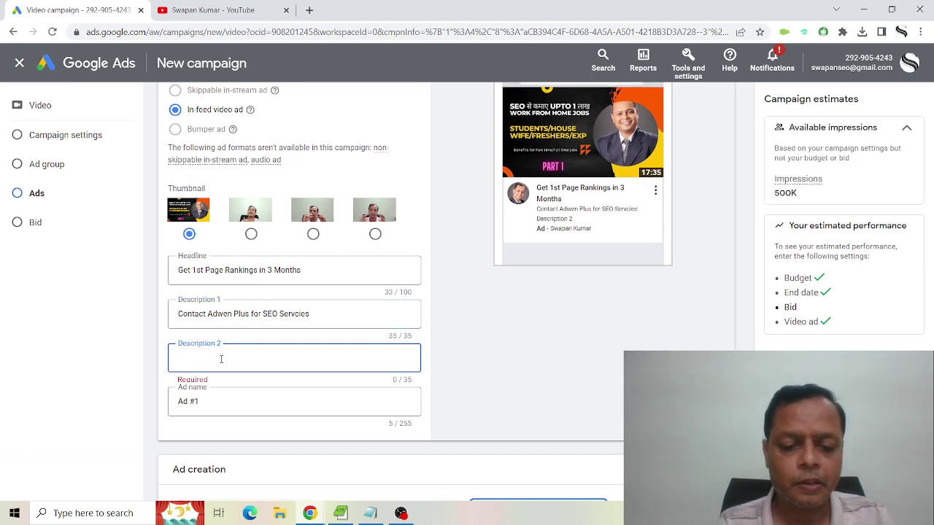
{"action": "type", "text": "Request"}
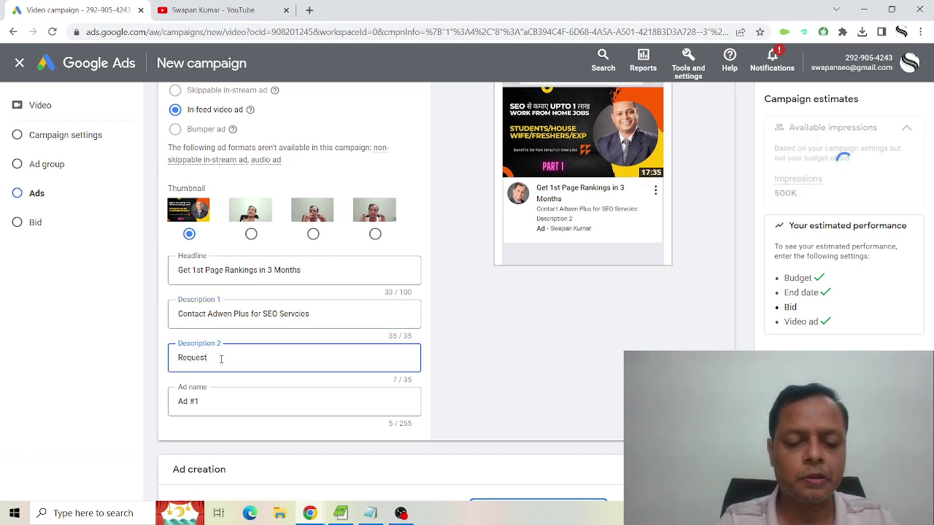
{"action": "type", "text": " a Free "}
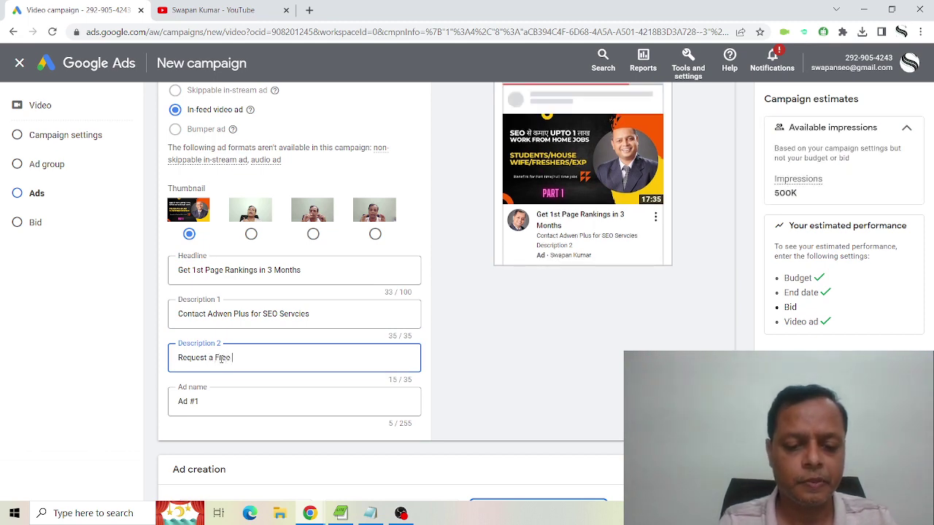
{"action": "type", "text": "Quote"}
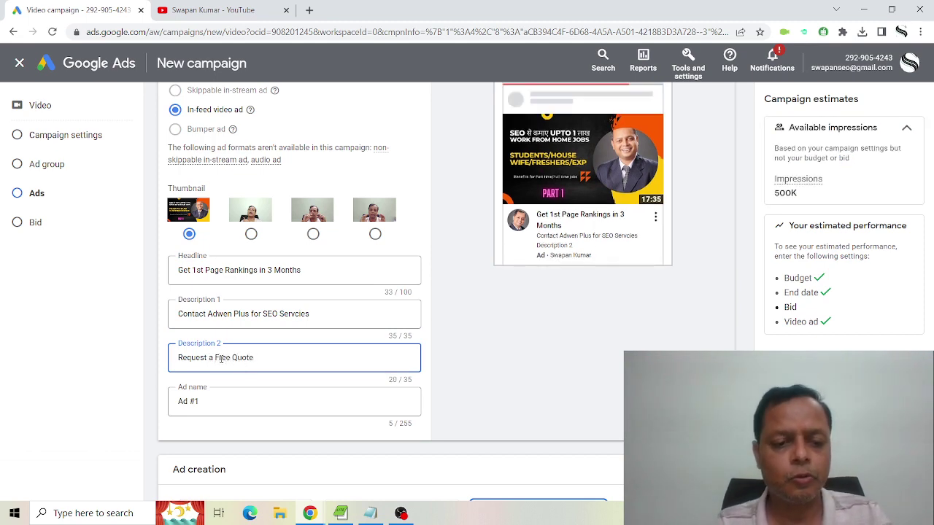
{"action": "type", "text": "!"}
Rename the second ad from Ad #1 to 'SEO 2'.
{"action": "scroll", "coordinate": [223, 343], "scroll_direction": "down", "scroll_amount": 2}
{"action": "left_click", "coordinate": [229, 278]}
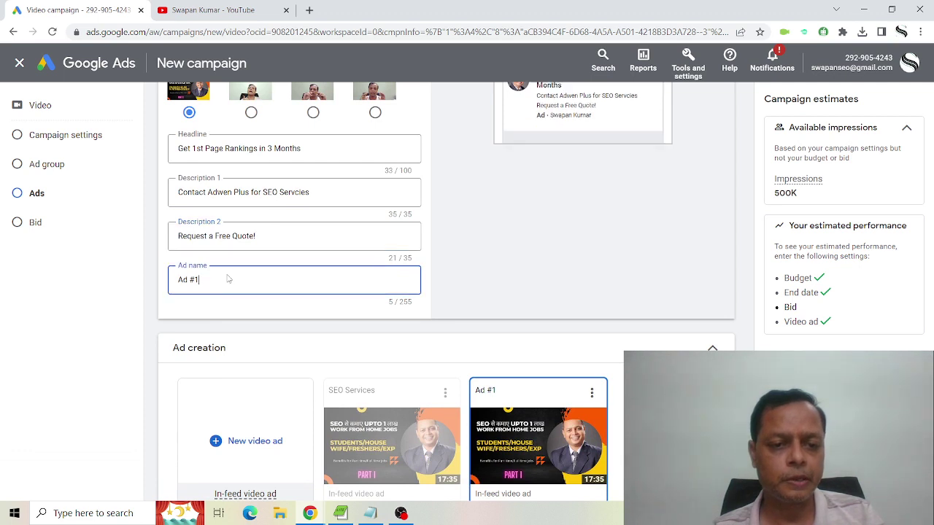
{"action": "left_click_drag", "start_coordinate": [197, 280], "coordinate": [154, 283]}
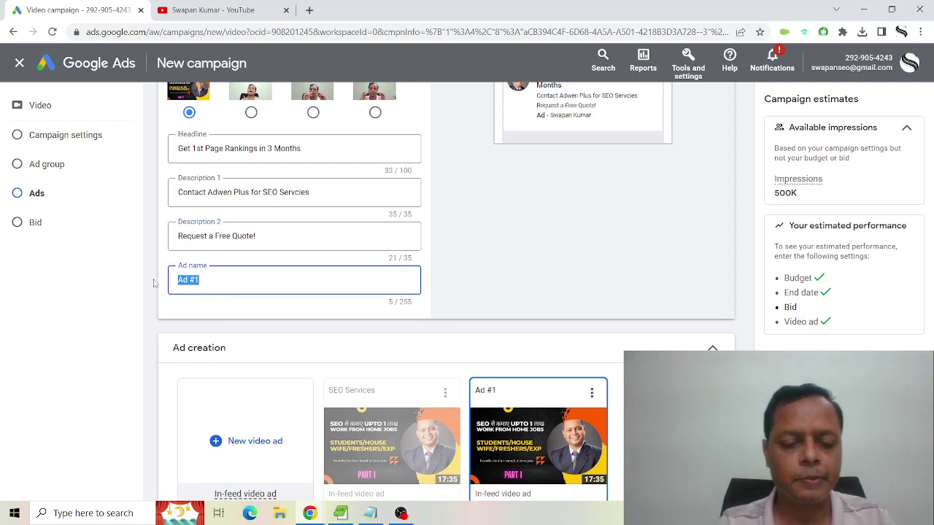
{"action": "type", "text": "SEO 2"}
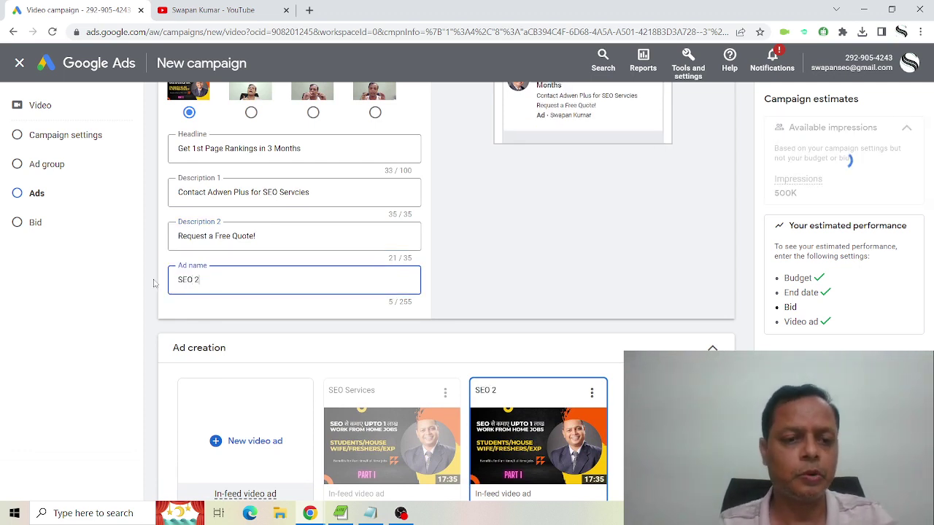
{"action": "scroll", "coordinate": [554, 298], "scroll_direction": "down", "scroll_amount": 1}
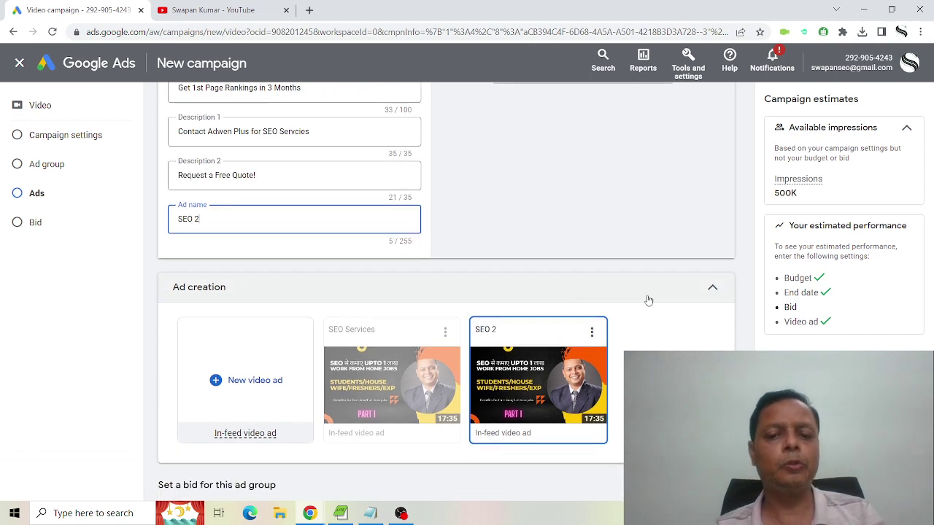
{"action": "scroll", "coordinate": [648, 300], "scroll_direction": "up", "scroll_amount": 3}
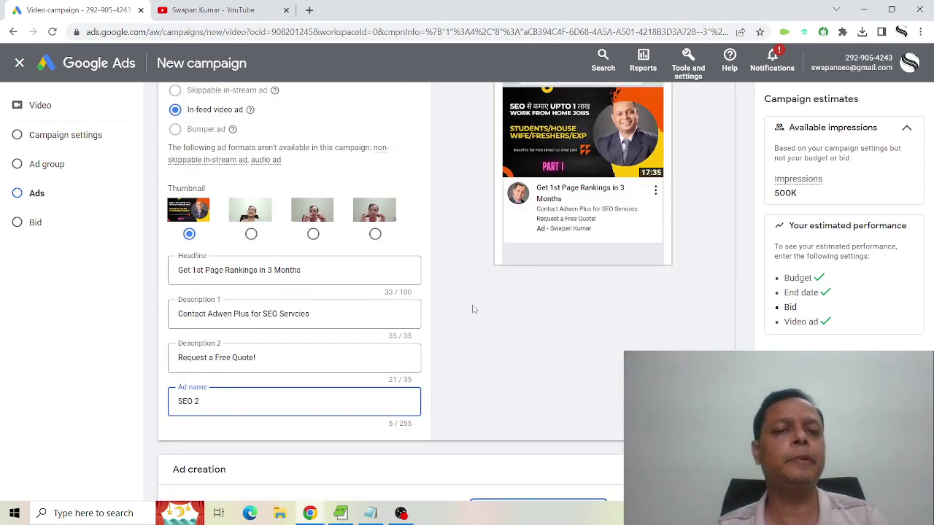
{"action": "scroll", "coordinate": [474, 304], "scroll_direction": "down", "scroll_amount": 5}
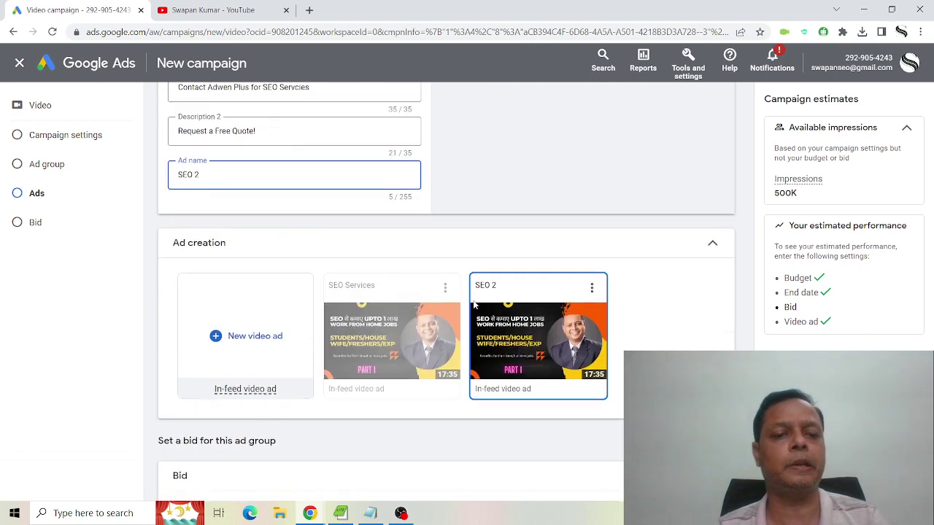
Enter a maximum CPV bid of ₹1.04 and submit the campaign with Create campaign.
{"action": "scroll", "coordinate": [353, 331], "scroll_direction": "down", "scroll_amount": 1}
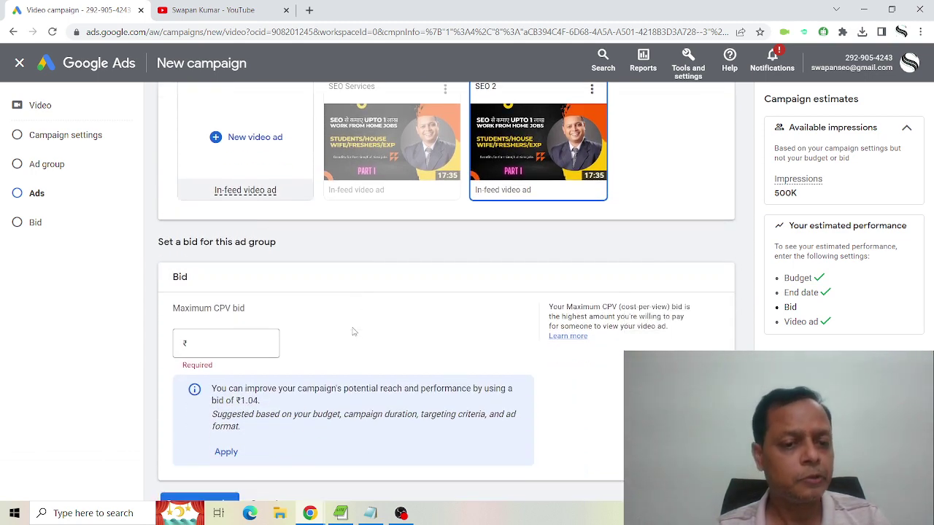
{"action": "left_click", "coordinate": [244, 342]}
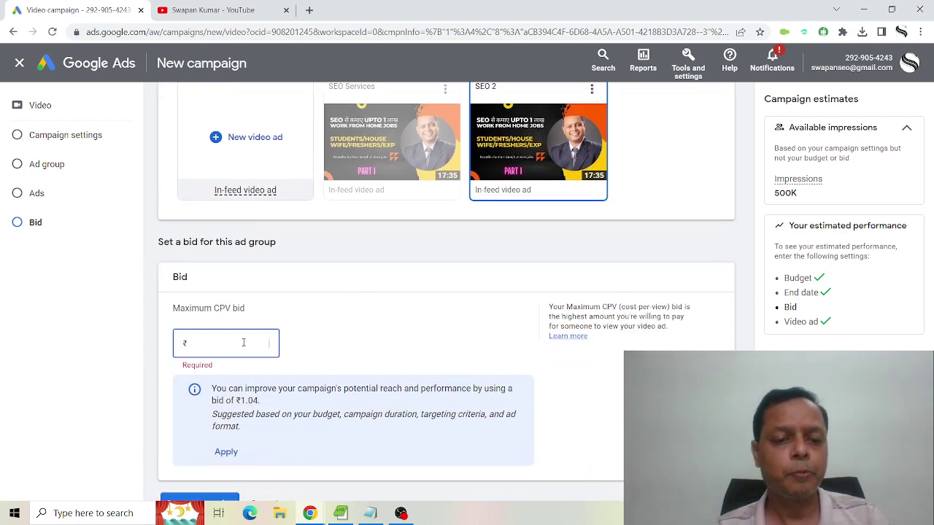
{"action": "scroll", "coordinate": [378, 342], "scroll_direction": "down", "scroll_amount": 1}
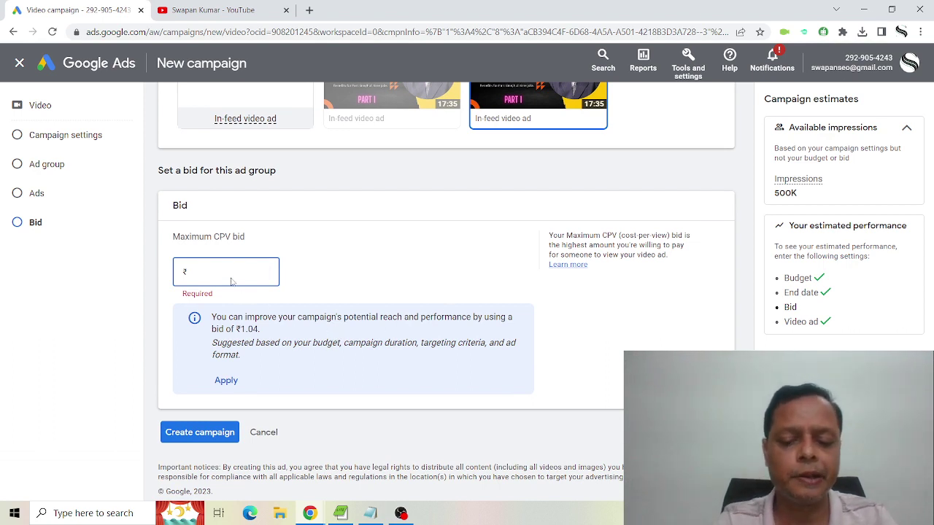
{"action": "type", "text": "1.00"}
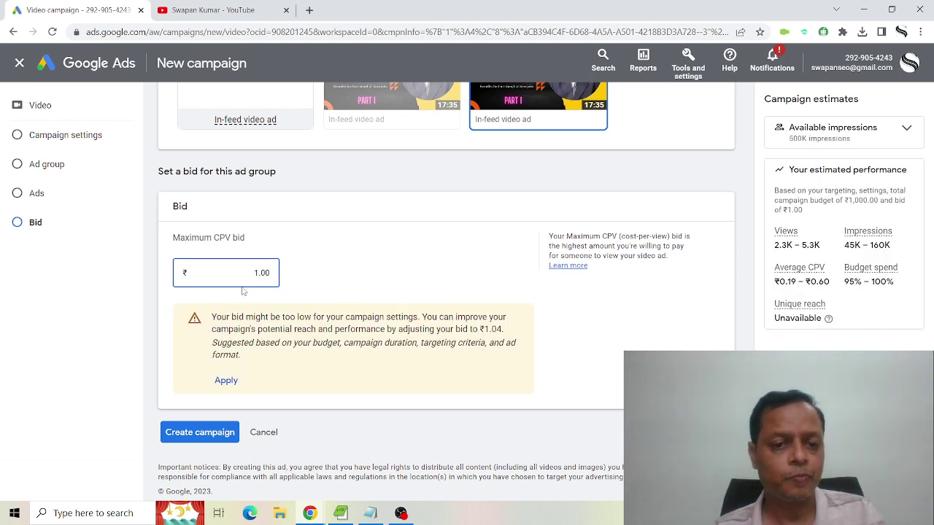
{"action": "key", "text": "BackSpace"}
{"action": "key", "text": "BackSpace"}
{"action": "key", "text": "BackSpace"}
{"action": "key", "text": "BackSpace"}
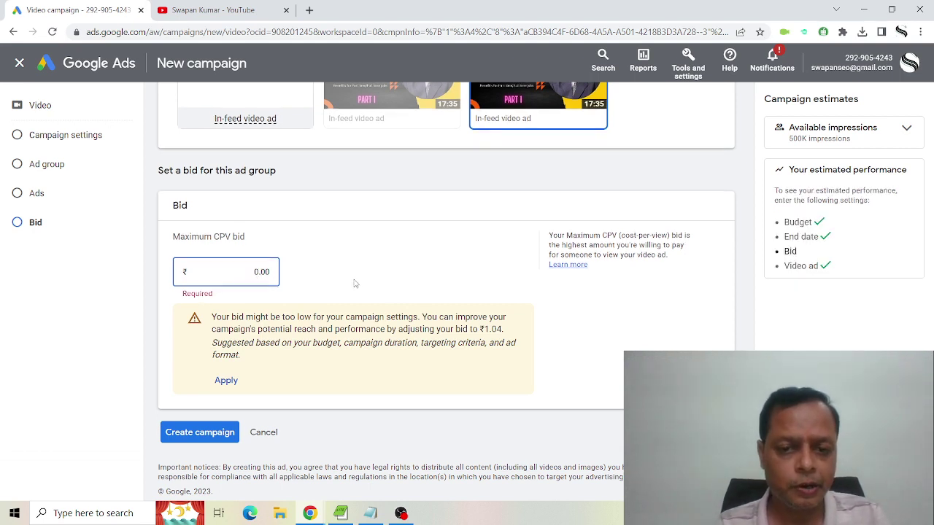
{"action": "type", "text": "0.10"}
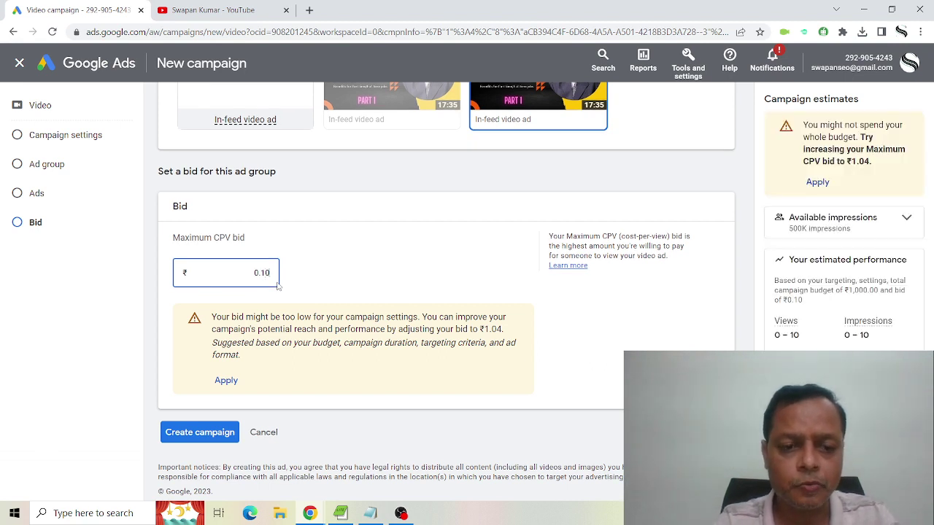
{"action": "key", "text": "BackSpace"}
{"action": "key", "text": "BackSpace"}
{"action": "key", "text": "BackSpace"}
{"action": "key", "text": "BackSpace"}
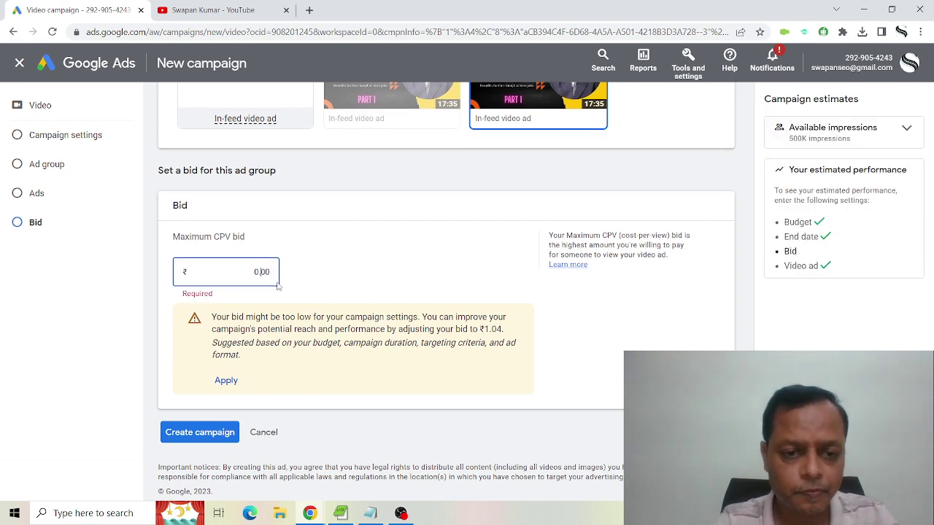
{"action": "type", "text": "1.00"}
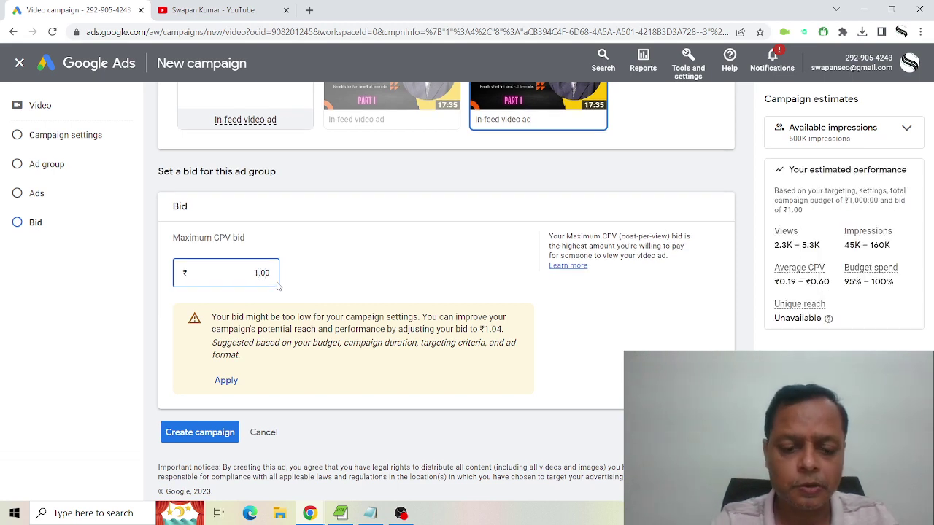
{"action": "key", "text": "BackSpace"}
{"action": "type", "text": "4"}
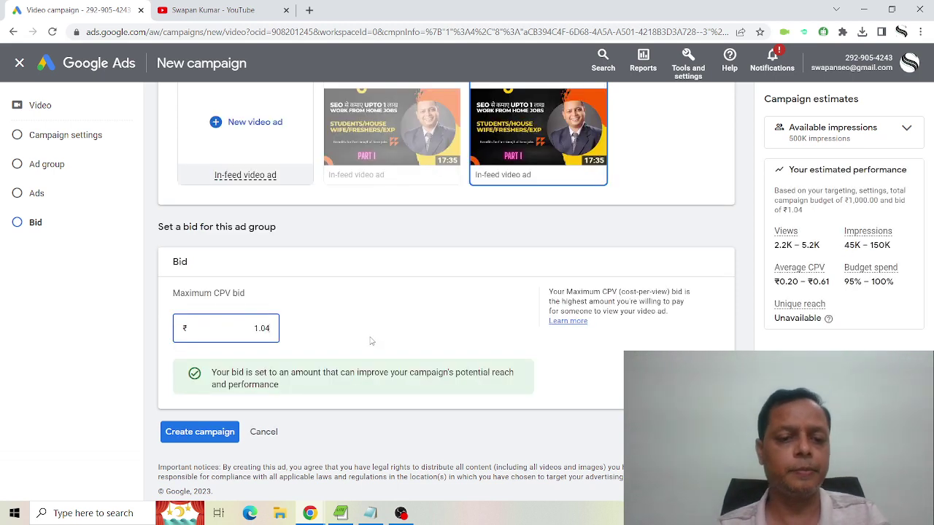
{"action": "left_click", "coordinate": [199, 433]}
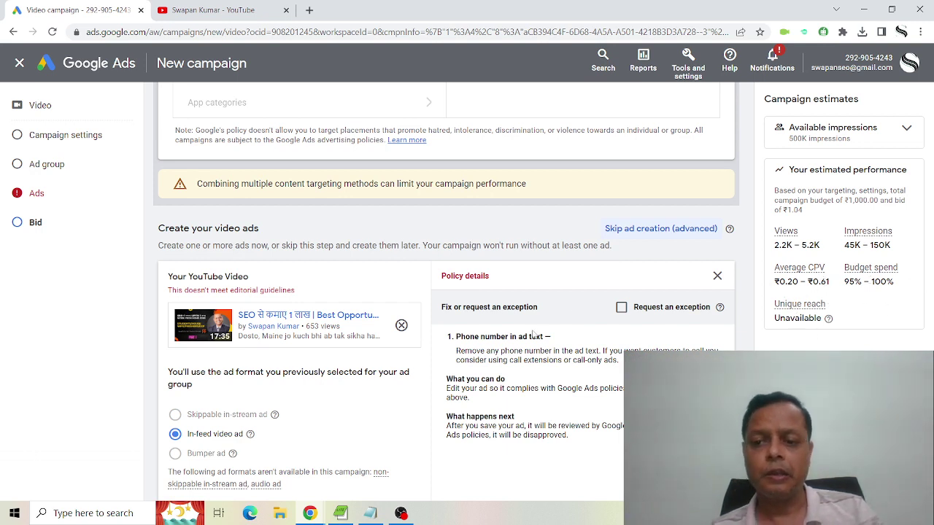
{"action": "scroll", "coordinate": [545, 326], "scroll_direction": "up", "scroll_amount": 3}
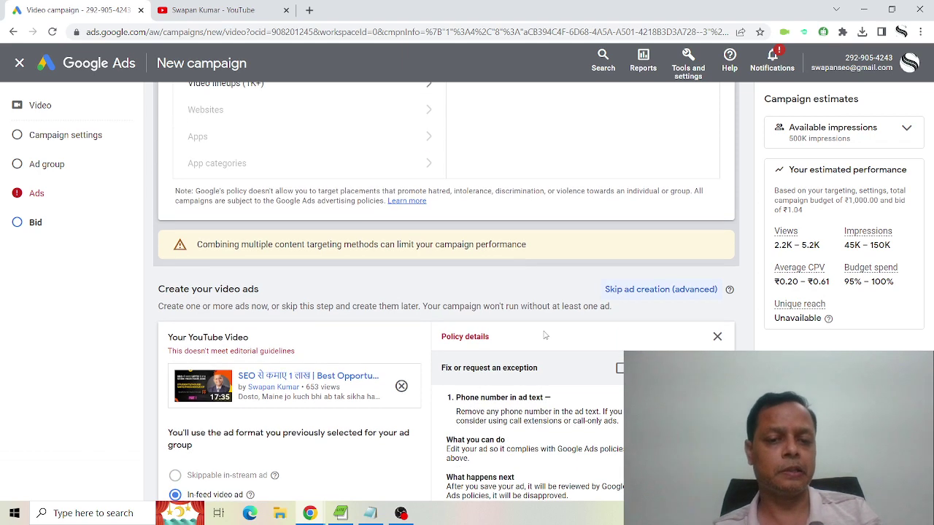
{"action": "scroll", "coordinate": [543, 326], "scroll_direction": "down", "scroll_amount": 1}
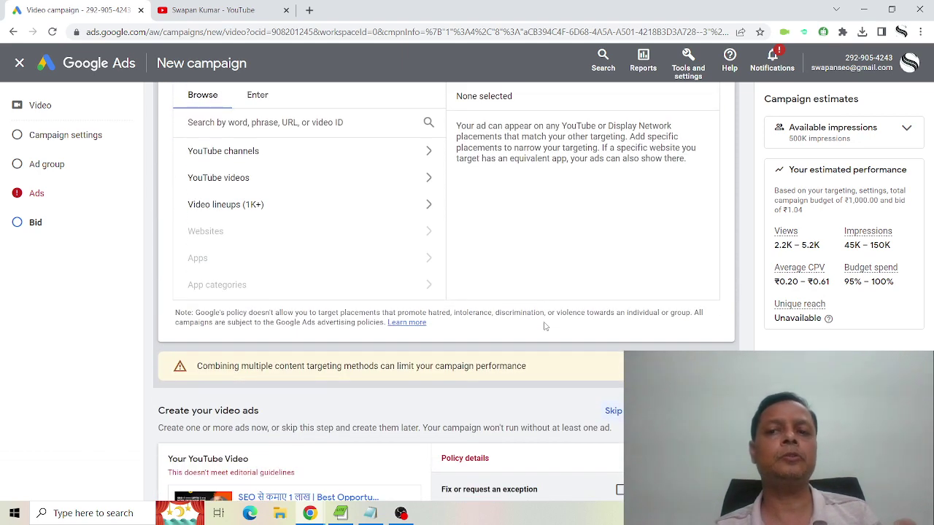
{"action": "scroll", "coordinate": [544, 326], "scroll_direction": "down", "scroll_amount": 4}
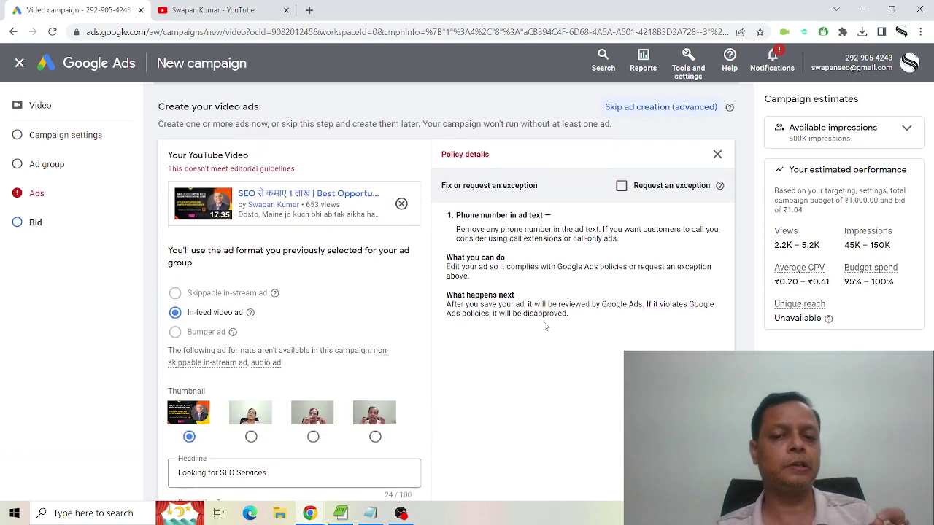
{"action": "scroll", "coordinate": [543, 326], "scroll_direction": "down", "scroll_amount": 1}
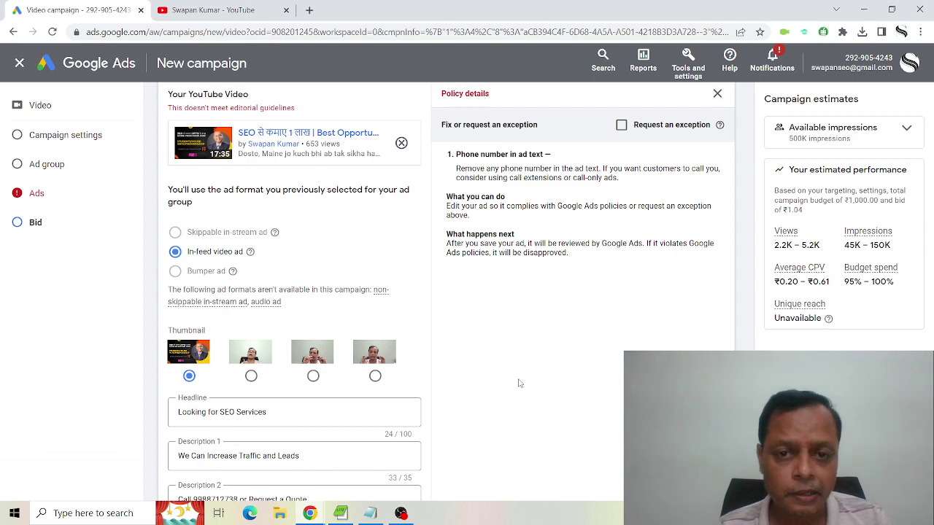
{"action": "scroll", "coordinate": [518, 383], "scroll_direction": "up", "scroll_amount": 2}
{"action": "scroll", "coordinate": [518, 383], "scroll_direction": "down", "scroll_amount": 3}
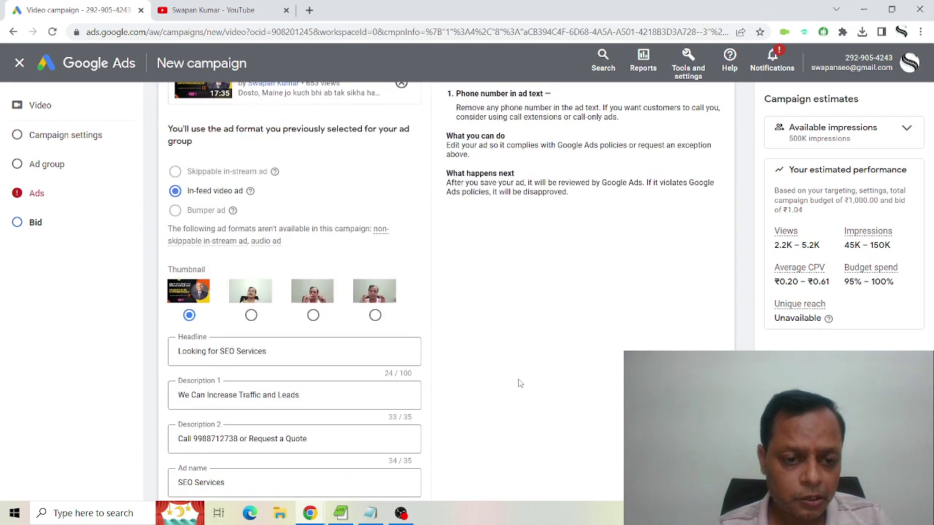
{"action": "scroll", "coordinate": [518, 383], "scroll_direction": "down", "scroll_amount": 1}
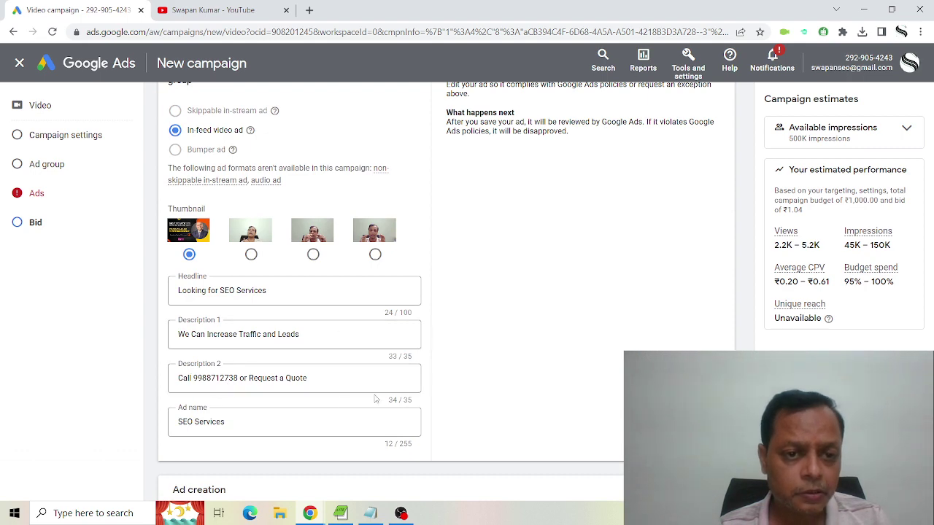
{"action": "scroll", "coordinate": [370, 397], "scroll_direction": "up", "scroll_amount": 2}
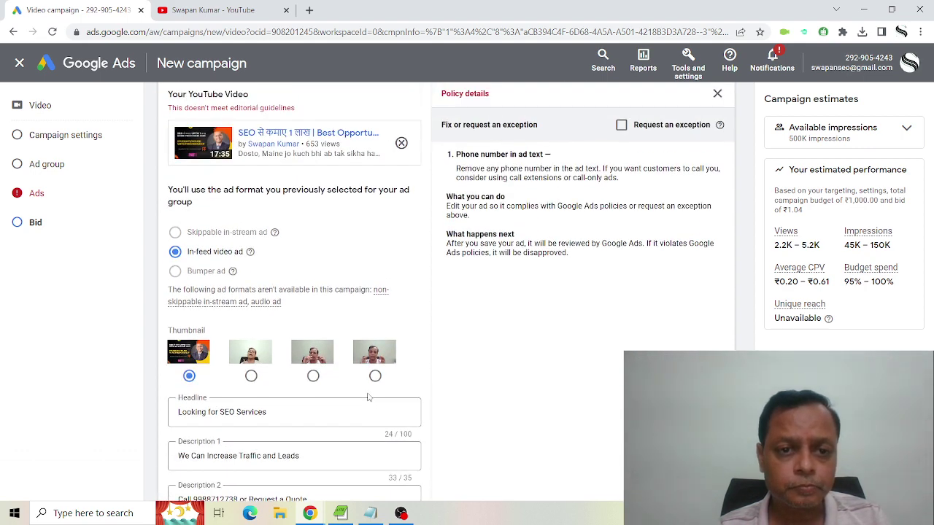
{"action": "scroll", "coordinate": [368, 397], "scroll_direction": "up", "scroll_amount": 1}
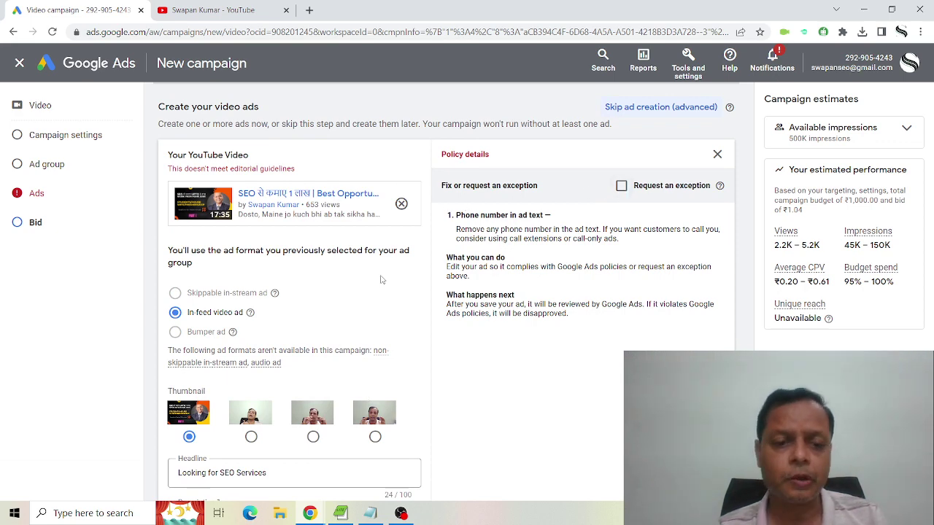
{"action": "scroll", "coordinate": [380, 280], "scroll_direction": "down", "scroll_amount": 4}
{"action": "scroll", "coordinate": [210, 208], "scroll_direction": "down", "scroll_amount": 2}
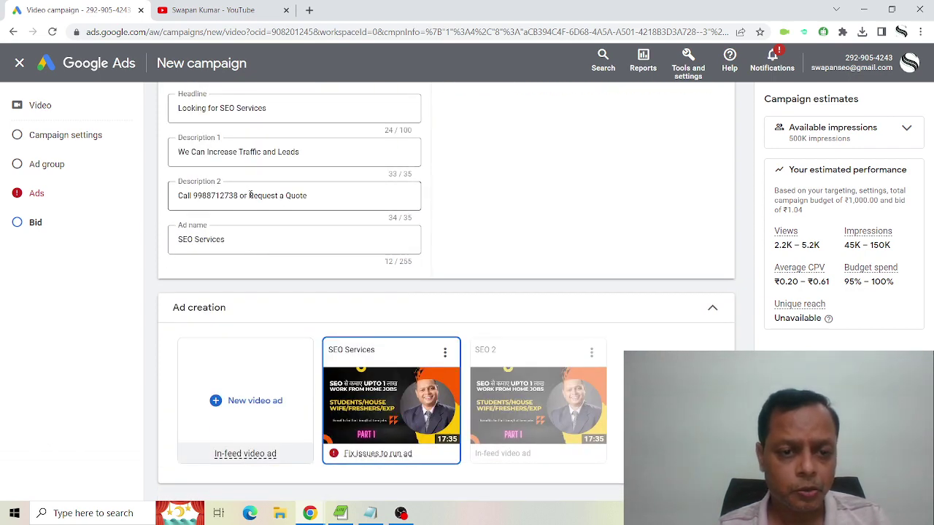
Replace the phone number in Description 2 so it reads 'Request a Quote and Get Results'.
{"action": "left_click_drag", "start_coordinate": [250, 195], "coordinate": [104, 196]}
{"action": "key", "text": "BackSpace"}
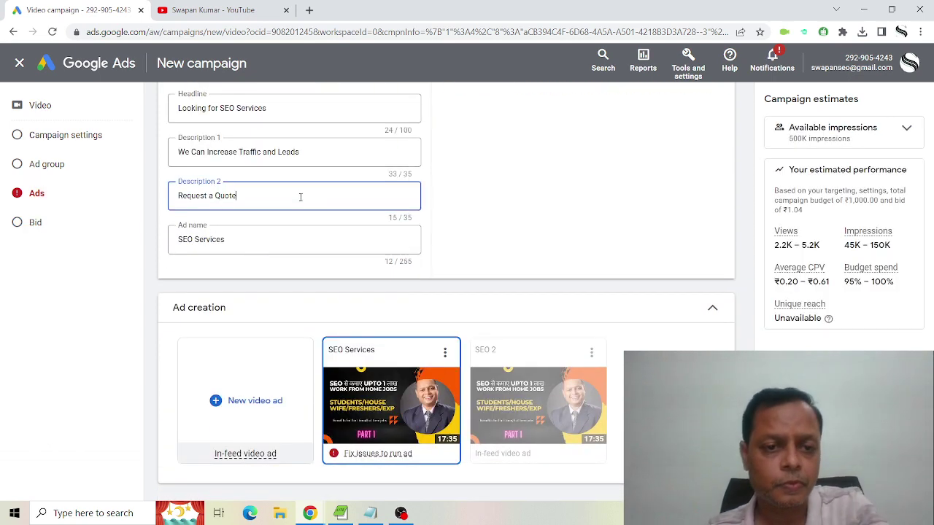
{"action": "type", "text": "and "}
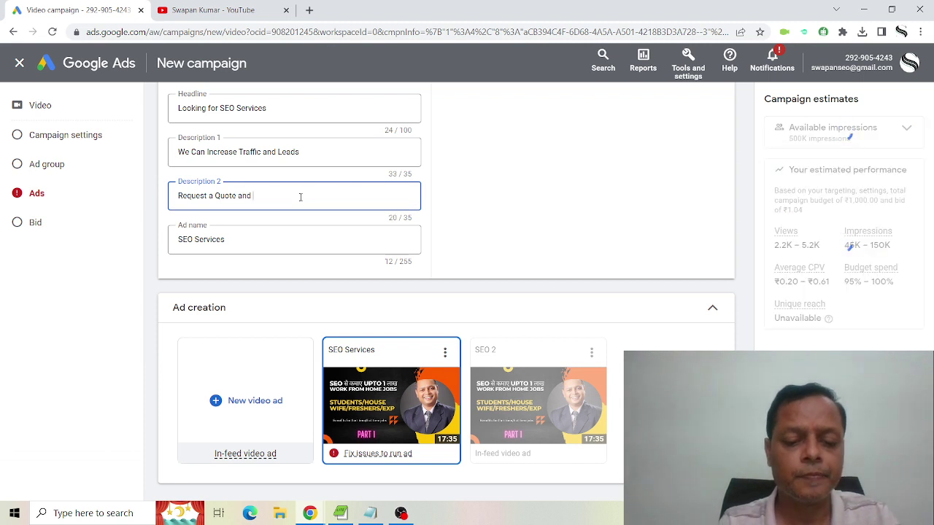
{"action": "type", "text": "Get R"}
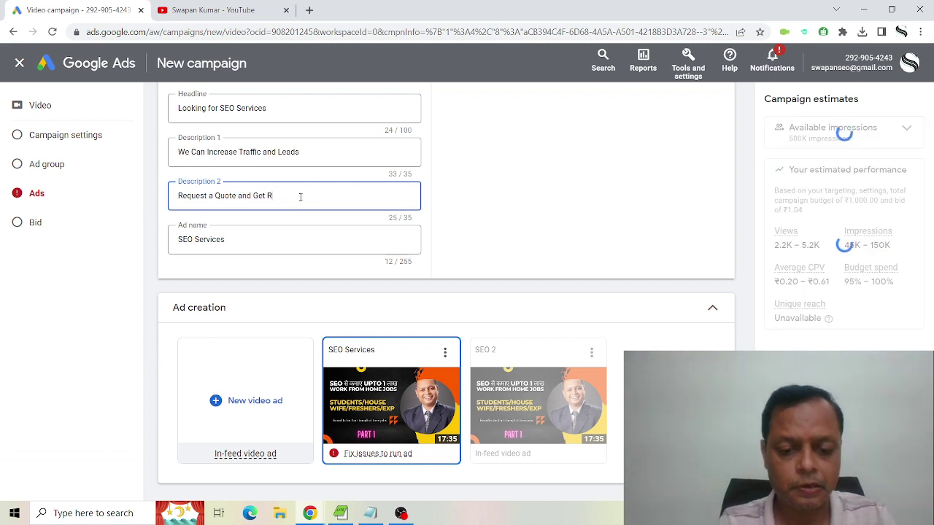
{"action": "type", "text": "esul"}
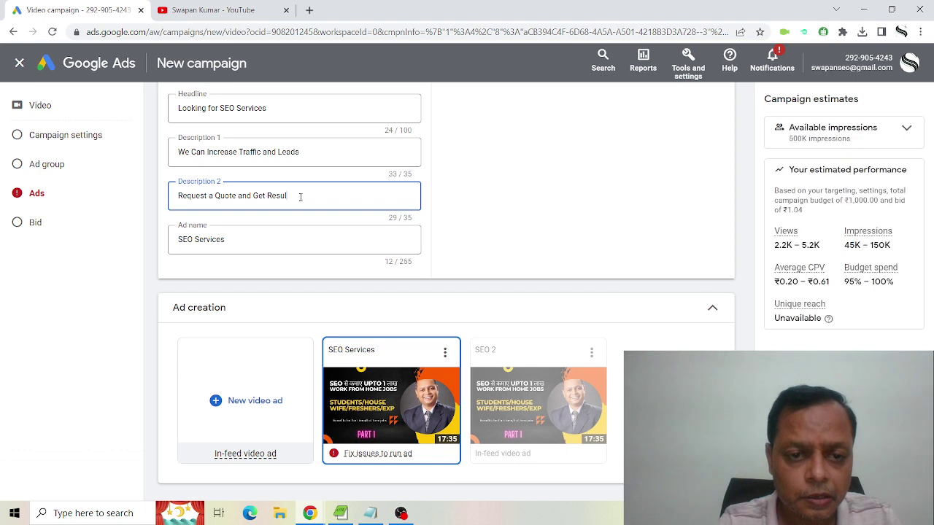
{"action": "type", "text": "ts"}
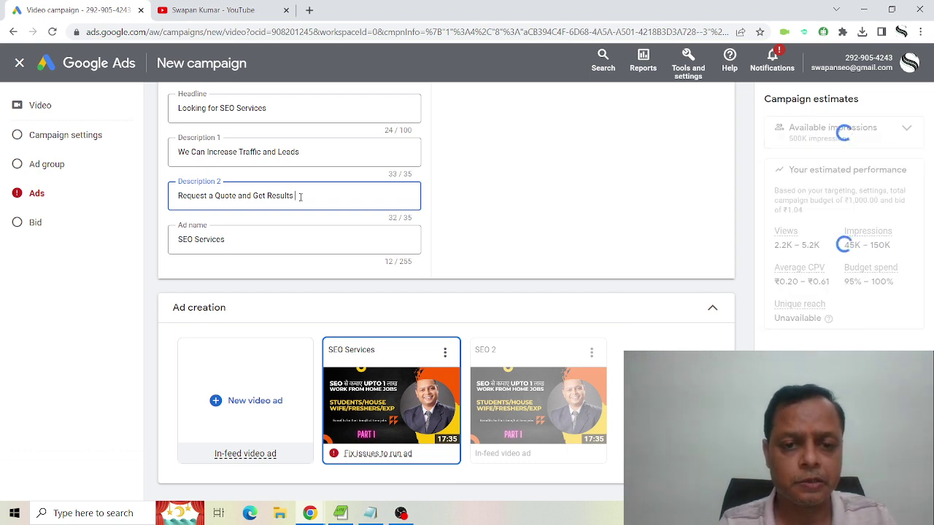
{"action": "key", "text": "BackSpace"}
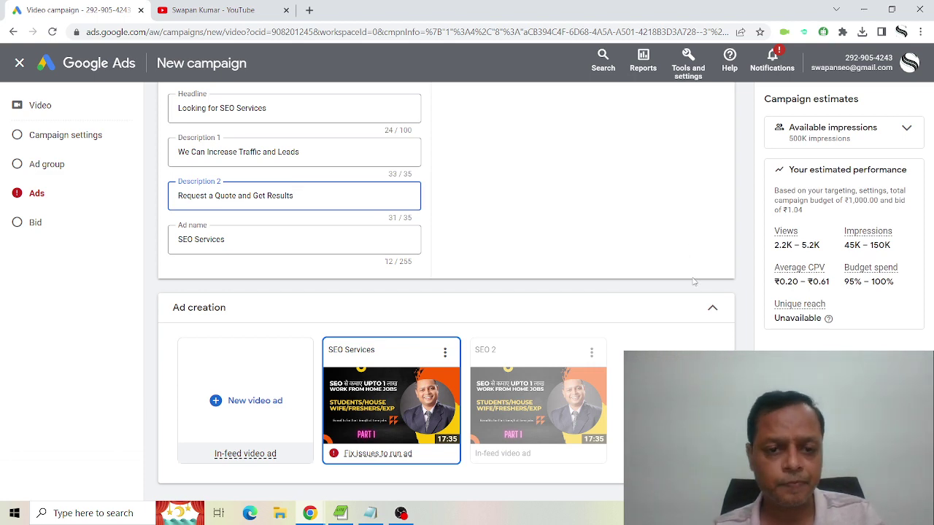
{"action": "left_click", "coordinate": [585, 218]}
Create the SEO - 27 March video campaign.
{"action": "scroll", "coordinate": [583, 219], "scroll_direction": "up", "scroll_amount": 3}
{"action": "scroll", "coordinate": [569, 234], "scroll_direction": "down", "scroll_amount": 8}
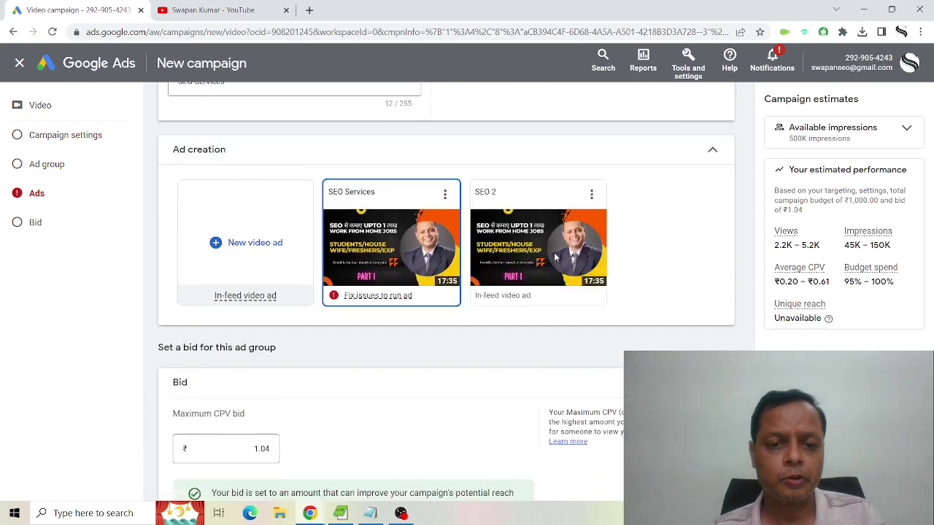
{"action": "left_click", "coordinate": [177, 431]}
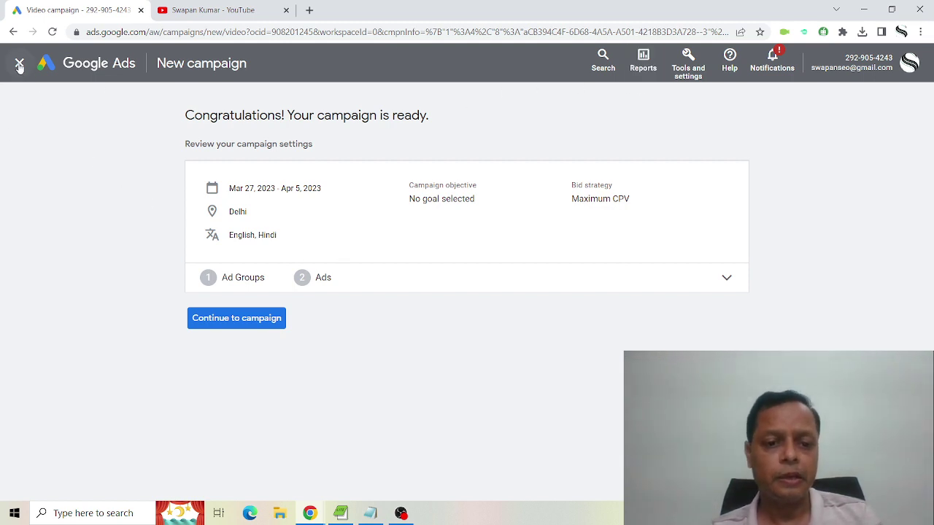
Go from the campaign-ready confirmation to the SEO - 27 March campaign's Ad groups page.
{"action": "left_click", "coordinate": [246, 319]}
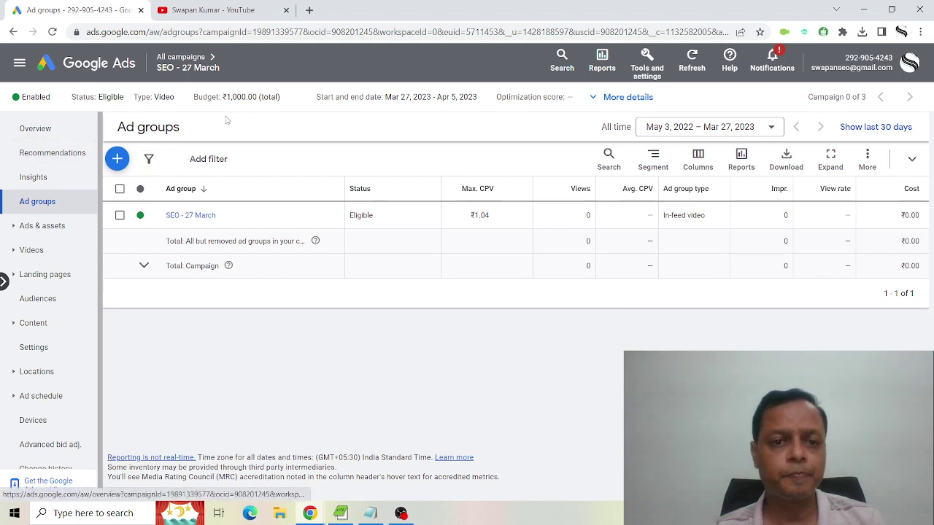
Check SEO - 27 March's review status on its Overview, then return to All campaigns.
{"action": "left_click", "coordinate": [49, 136]}
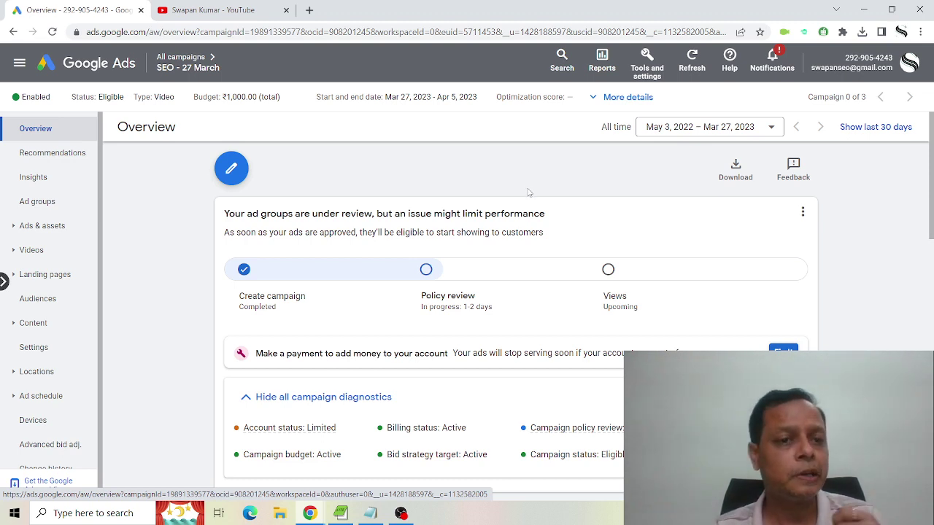
{"action": "scroll", "coordinate": [529, 191], "scroll_direction": "down", "scroll_amount": 3}
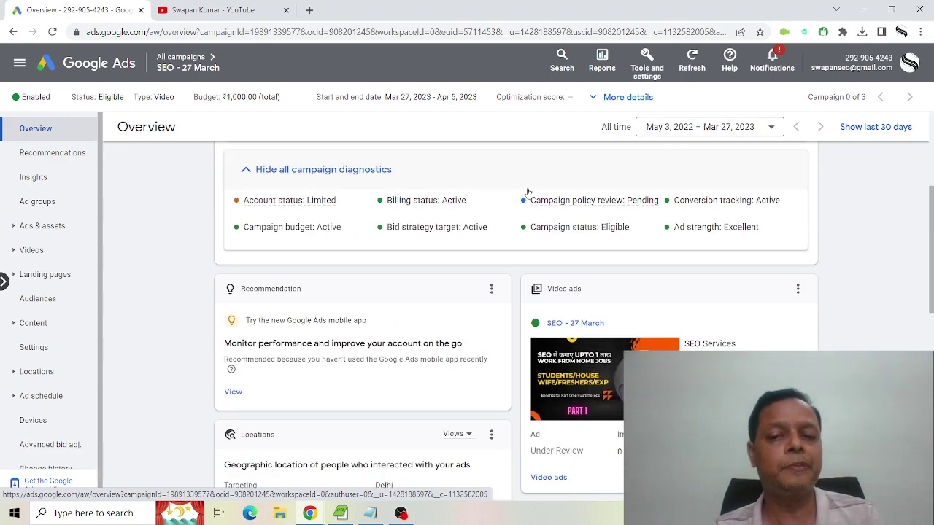
{"action": "scroll", "coordinate": [170, 294], "scroll_direction": "up", "scroll_amount": 3}
{"action": "scroll", "coordinate": [171, 295], "scroll_direction": "down", "scroll_amount": 4}
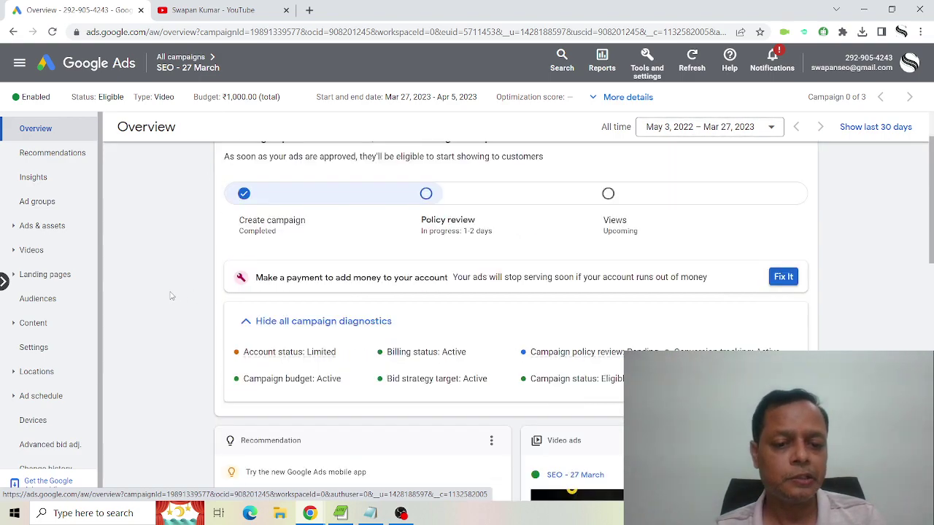
{"action": "scroll", "coordinate": [171, 293], "scroll_direction": "up", "scroll_amount": 4}
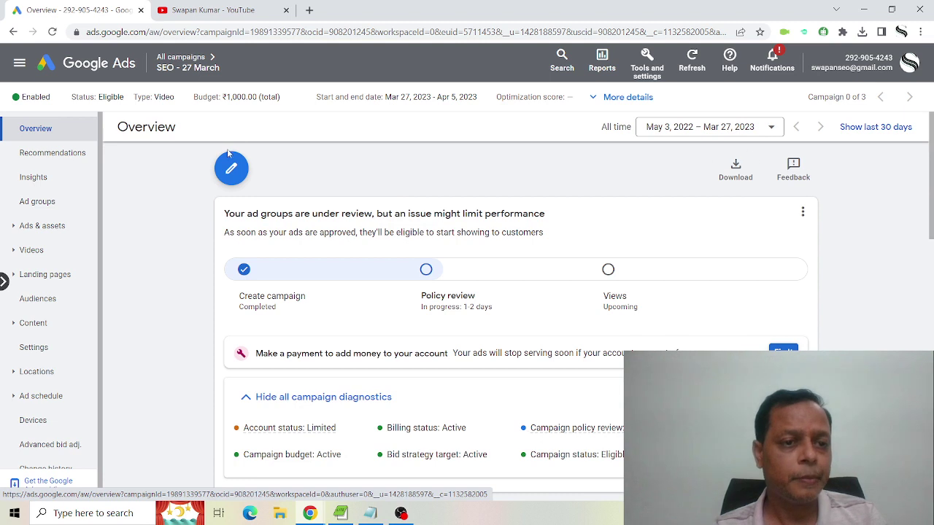
{"action": "mouse_move", "coordinate": [182, 64]}
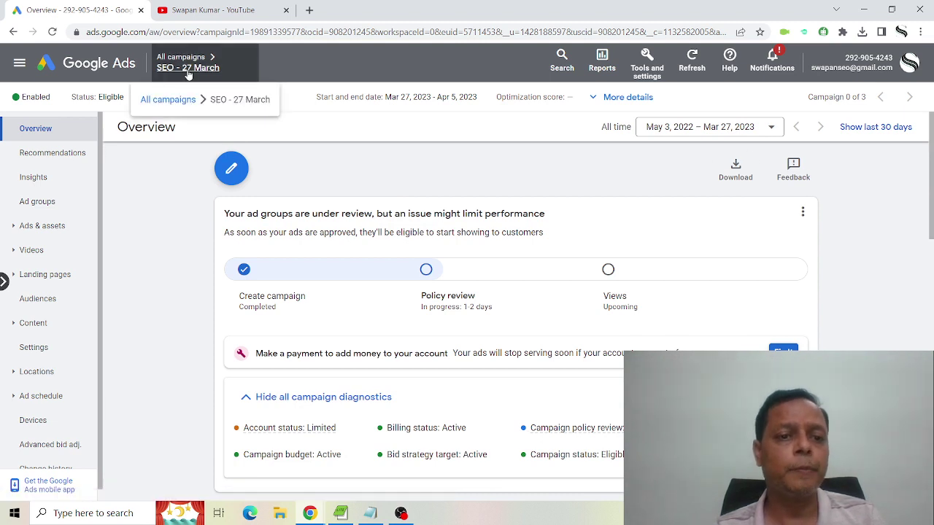
{"action": "left_click", "coordinate": [159, 106]}
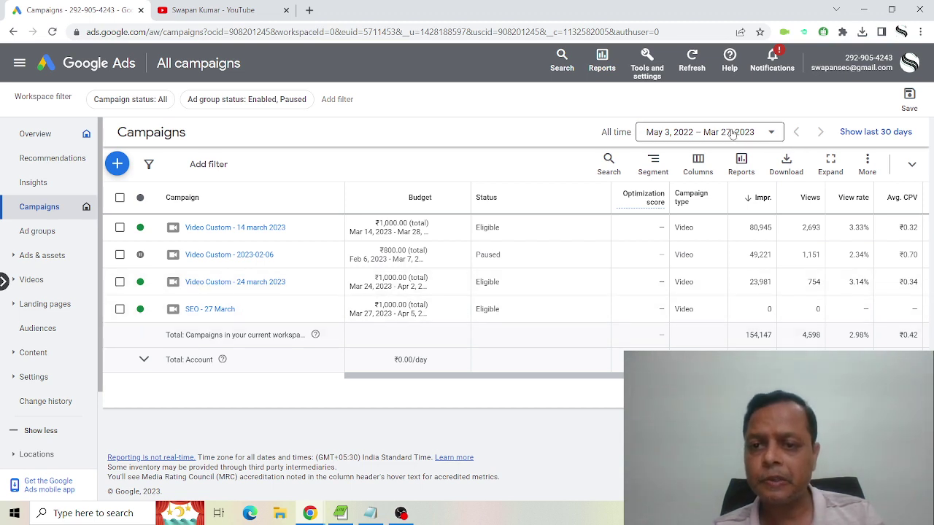
{"action": "left_click", "coordinate": [757, 135]}
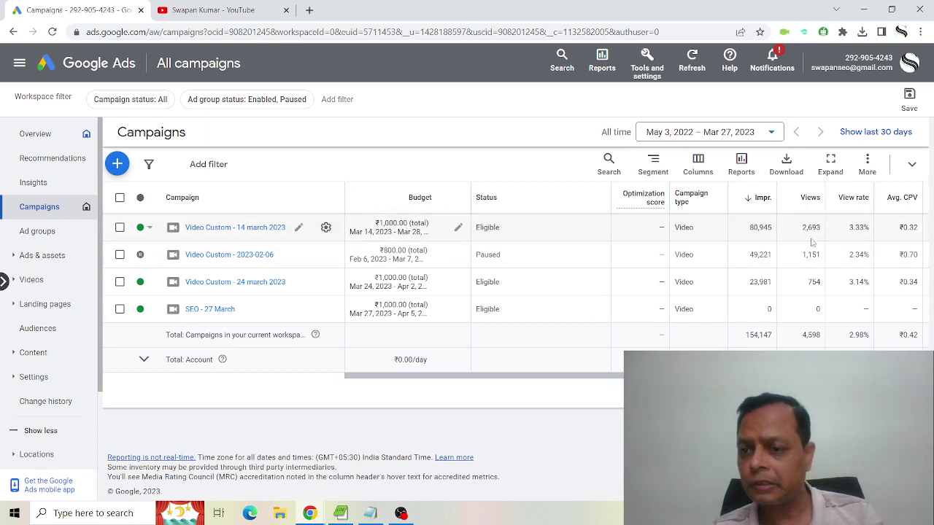
{"action": "scroll", "coordinate": [861, 264], "scroll_direction": "right", "scroll_amount": 2}
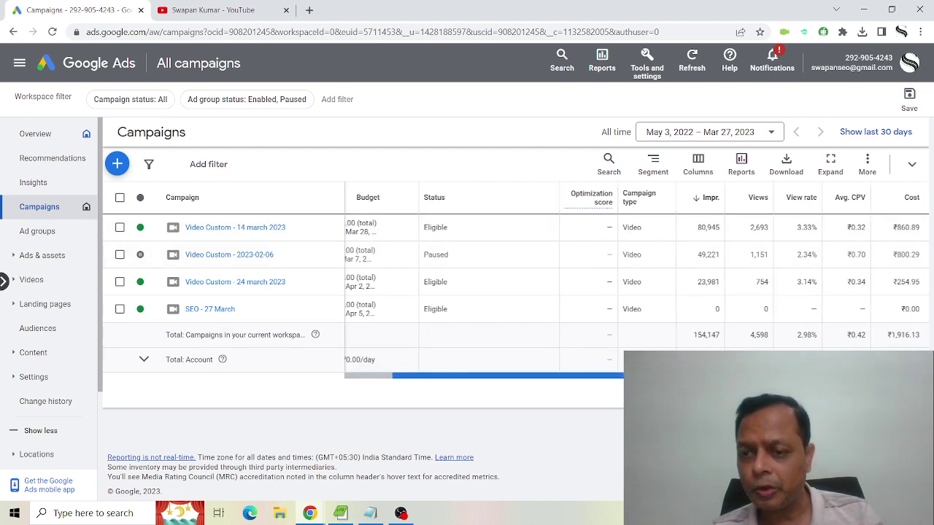
{"action": "double_click", "coordinate": [756, 227]}
{"action": "left_click", "coordinate": [751, 228]}
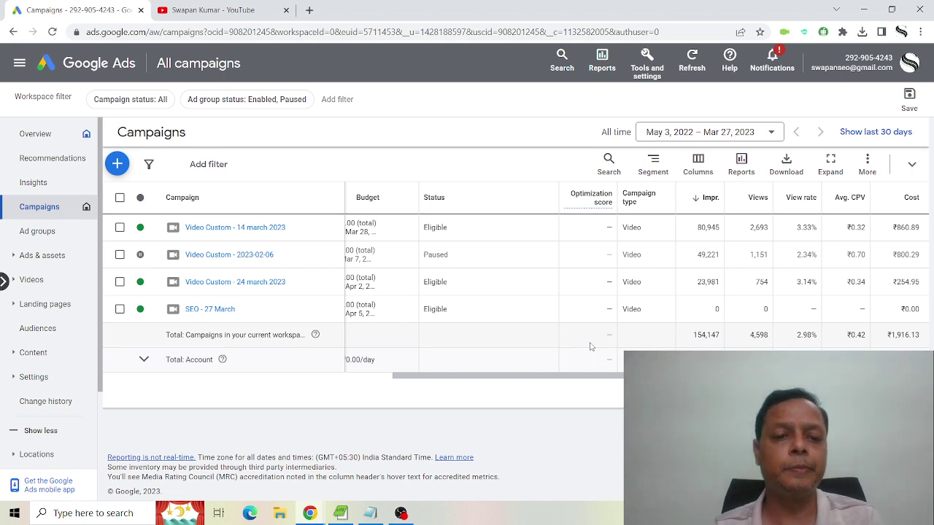
Change the Video Custom - 24 march 2023 ad group's max CPV from ₹0.30 to ₹0.34.
{"action": "left_click", "coordinate": [244, 281]}
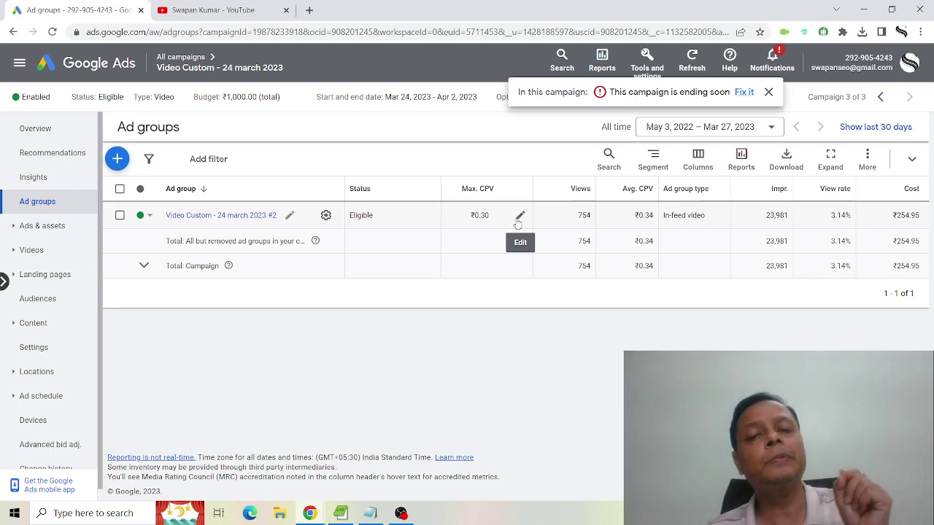
{"action": "left_click", "coordinate": [519, 218]}
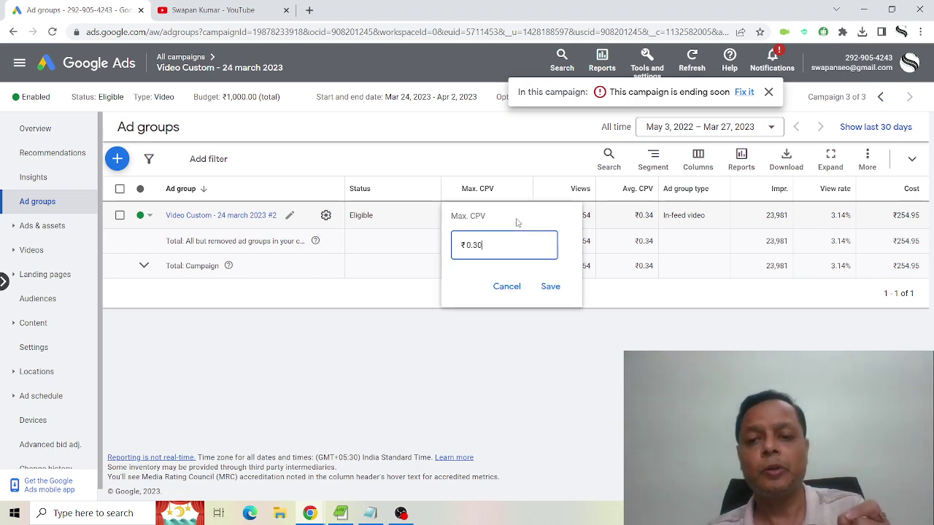
{"action": "key", "text": "BackSpace"}
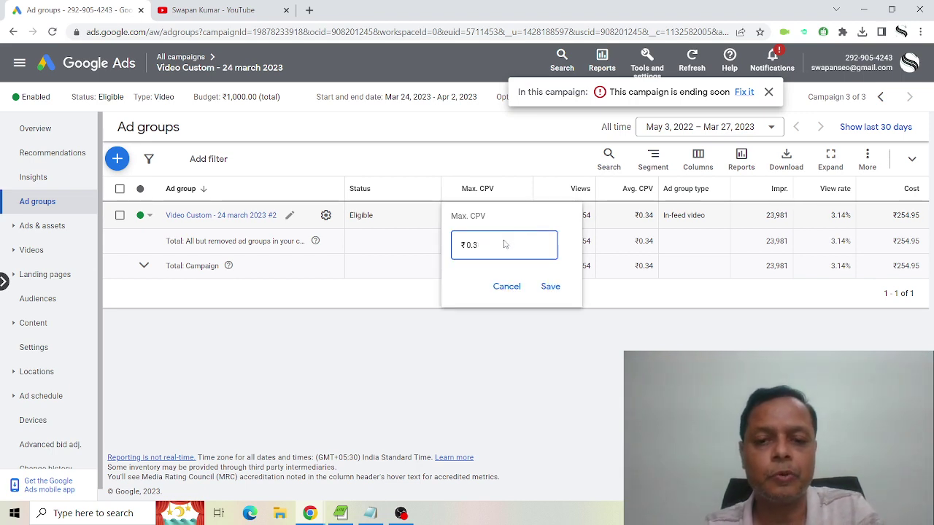
{"action": "type", "text": "4"}
{"action": "left_click", "coordinate": [555, 286]}
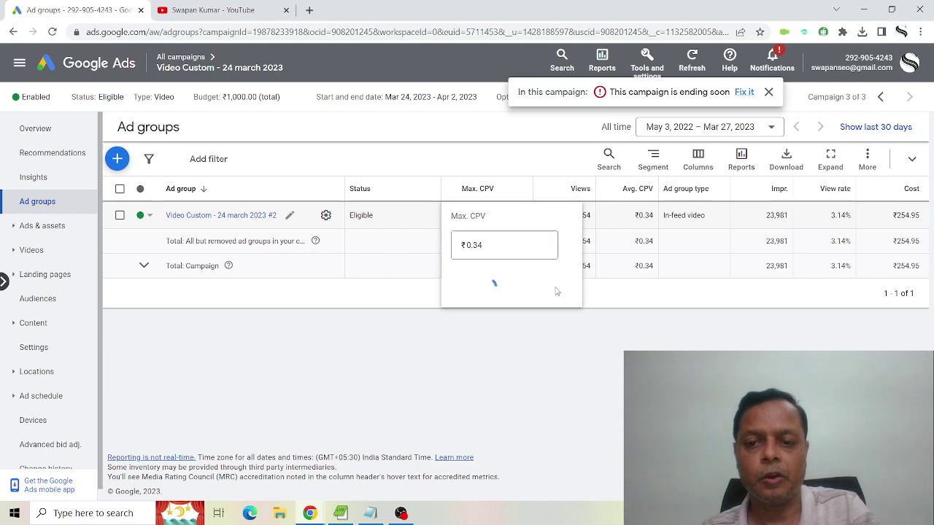